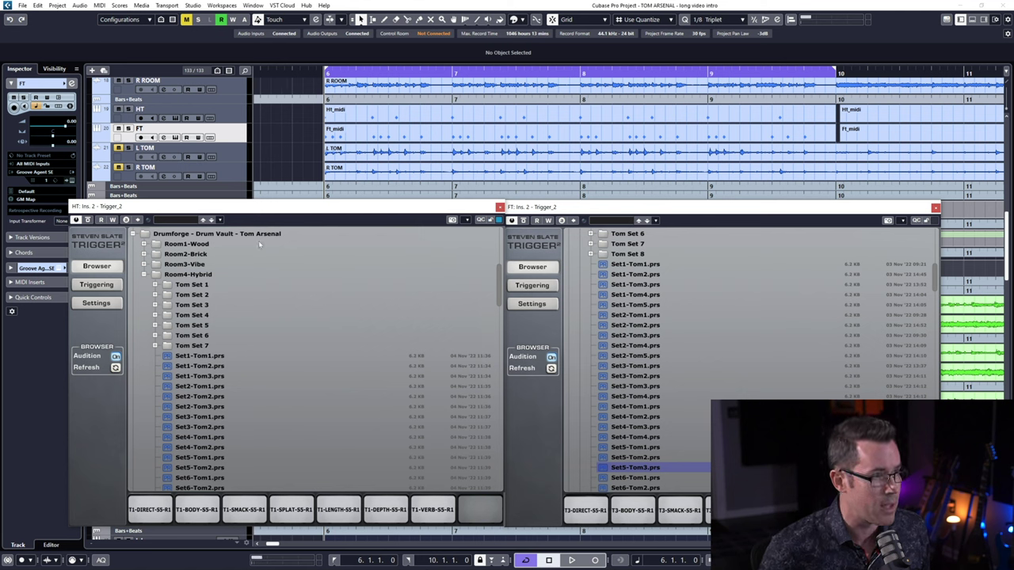
- Expand Room1-Wood, Tom Set 1 and Tom 1 in the HT Trigger browser to examine the individual sample files
{"action": "left_click", "coordinate": [143, 244]}
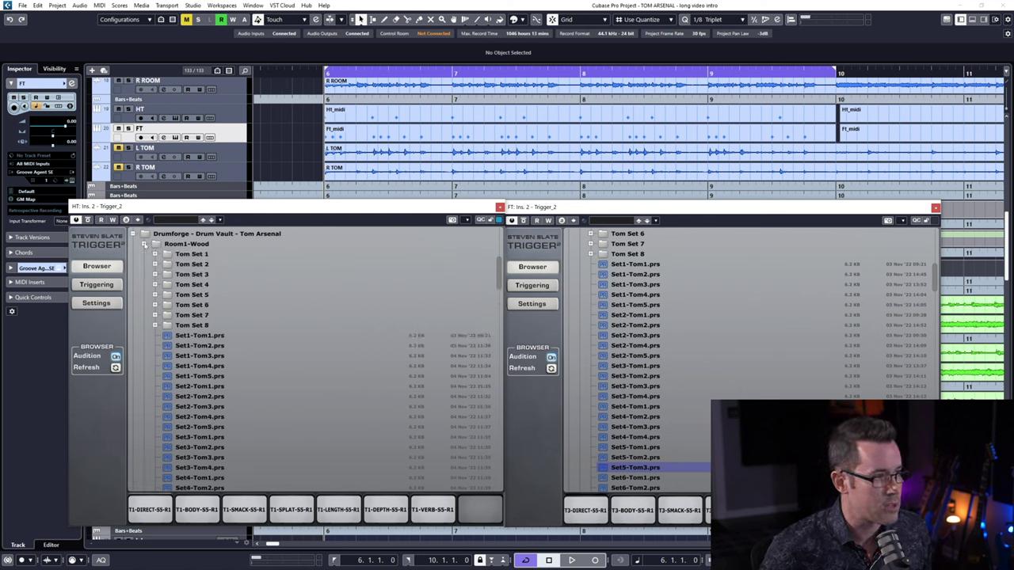
{"action": "scroll", "coordinate": [188, 365], "scroll_direction": "down", "scroll_amount": 3}
{"action": "scroll", "coordinate": [237, 388], "scroll_direction": "up", "scroll_amount": 6}
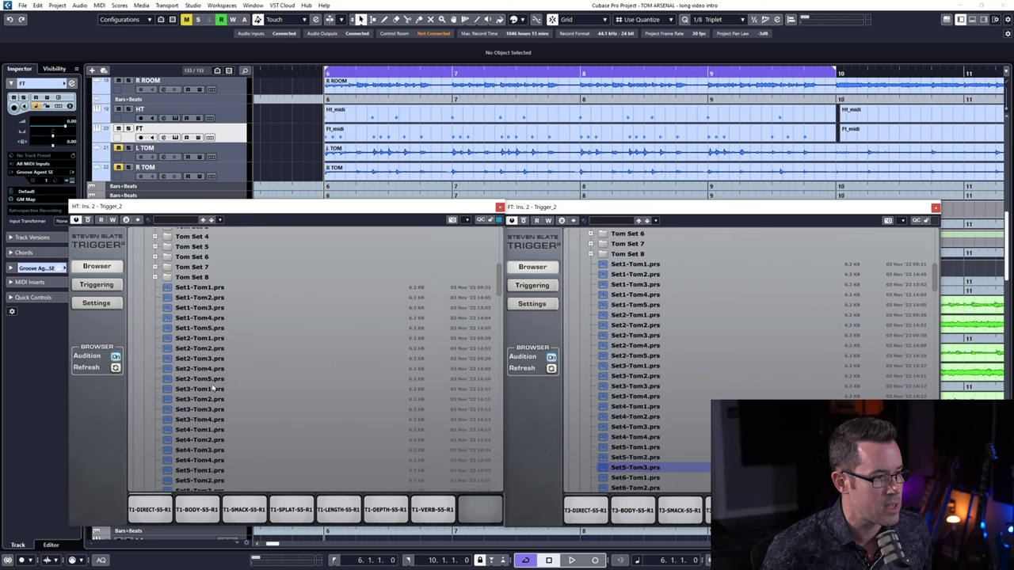
{"action": "left_click", "coordinate": [156, 327]}
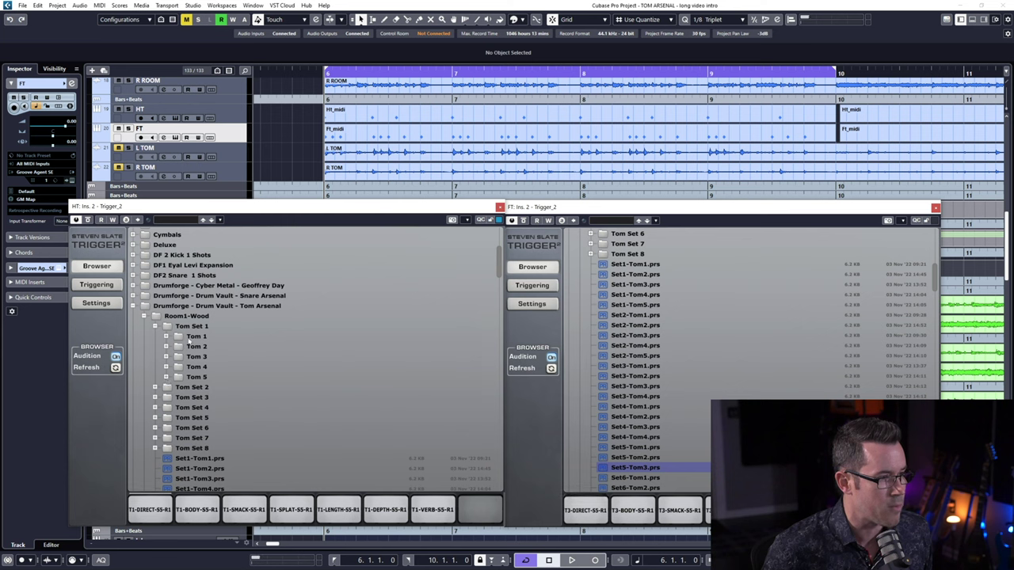
{"action": "left_click", "coordinate": [167, 337]}
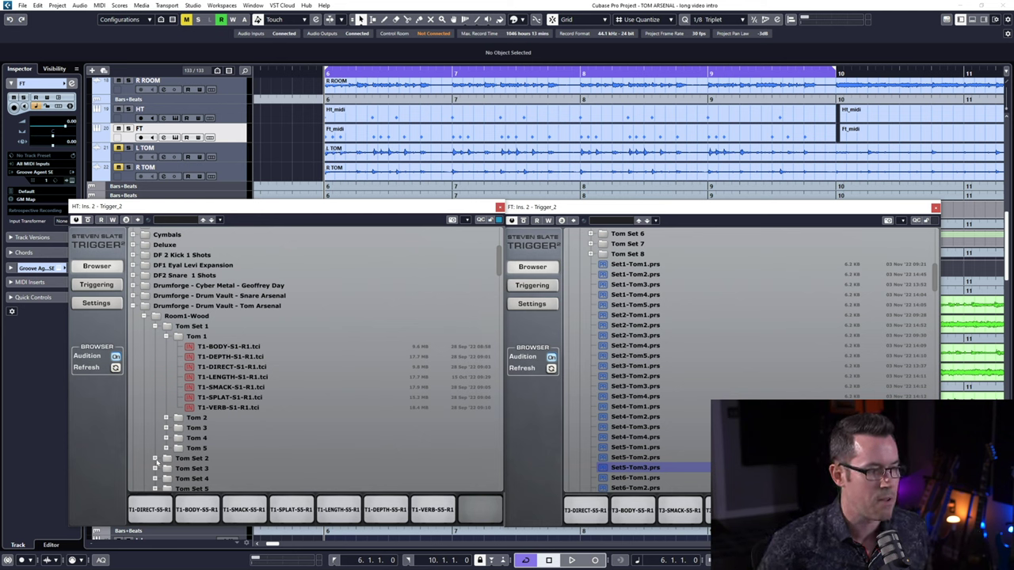
{"action": "left_click", "coordinate": [198, 510]}
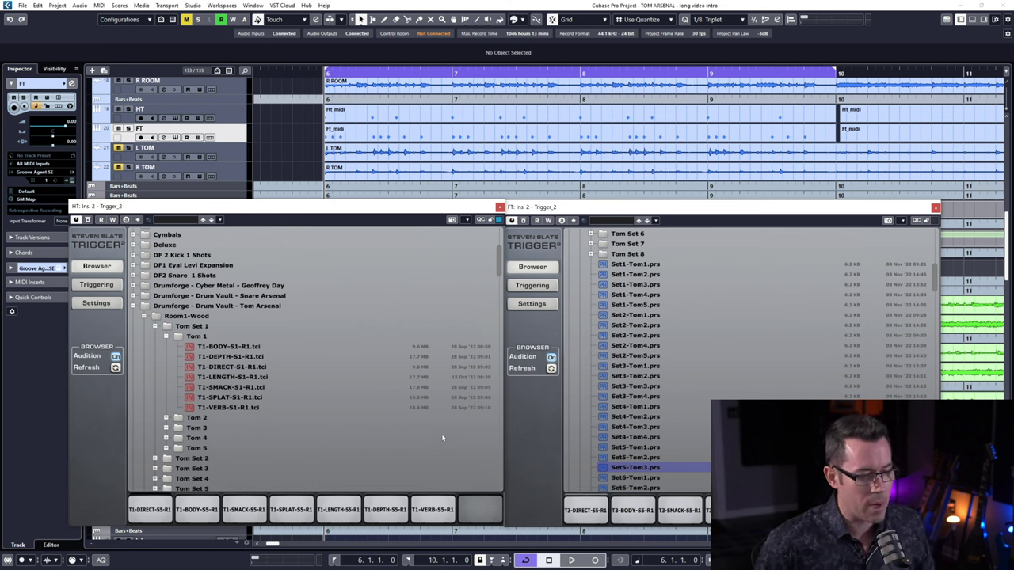
- Load the Set1-Tom1.prs preset from Room4-Hybrid into the HT track's Trigger
{"action": "scroll", "coordinate": [254, 327], "scroll_direction": "down", "scroll_amount": 10}
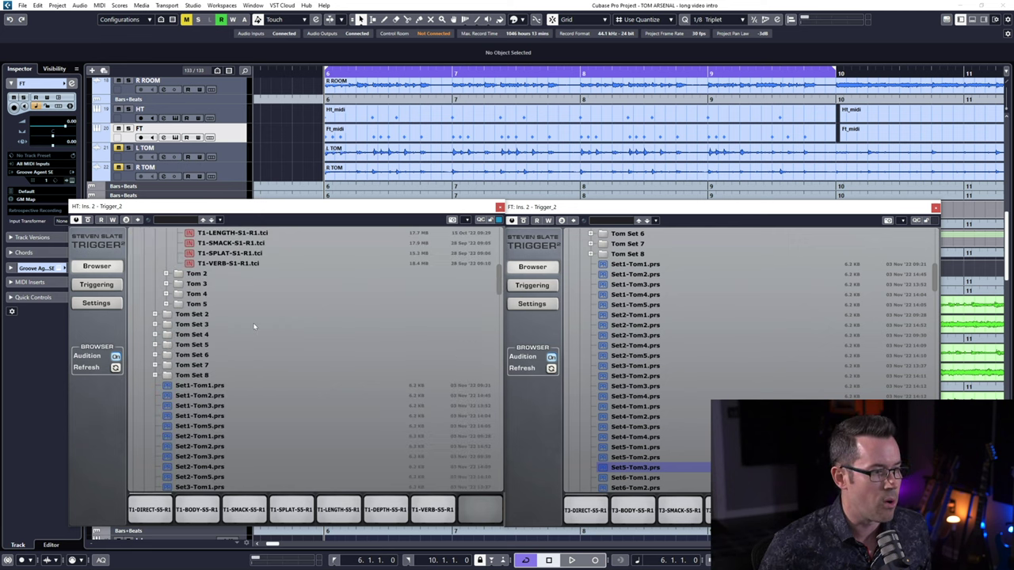
{"action": "scroll", "coordinate": [254, 327], "scroll_direction": "down", "scroll_amount": 7}
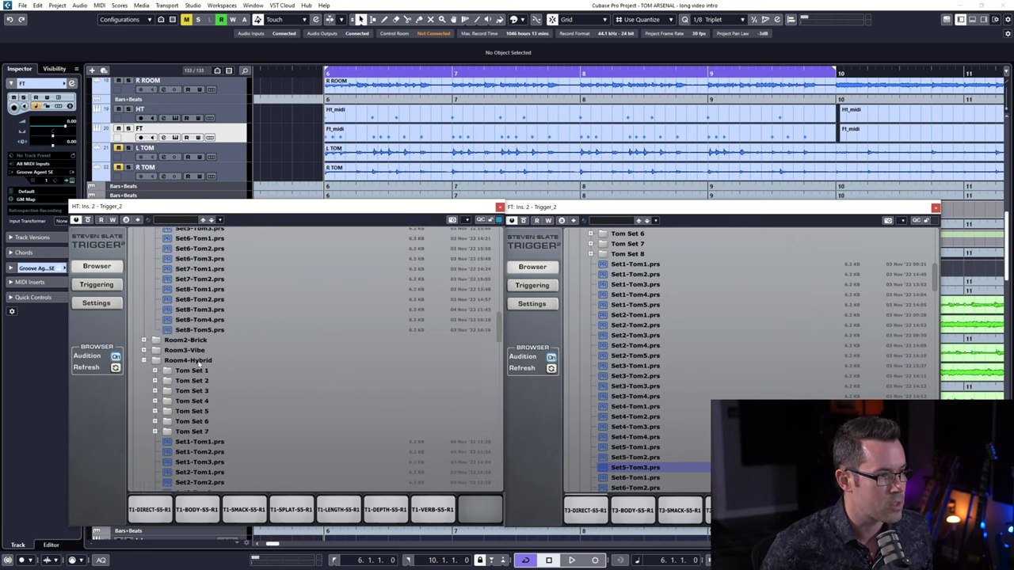
{"action": "scroll", "coordinate": [168, 362], "scroll_direction": "down", "scroll_amount": 3}
{"action": "left_click", "coordinate": [200, 369]}
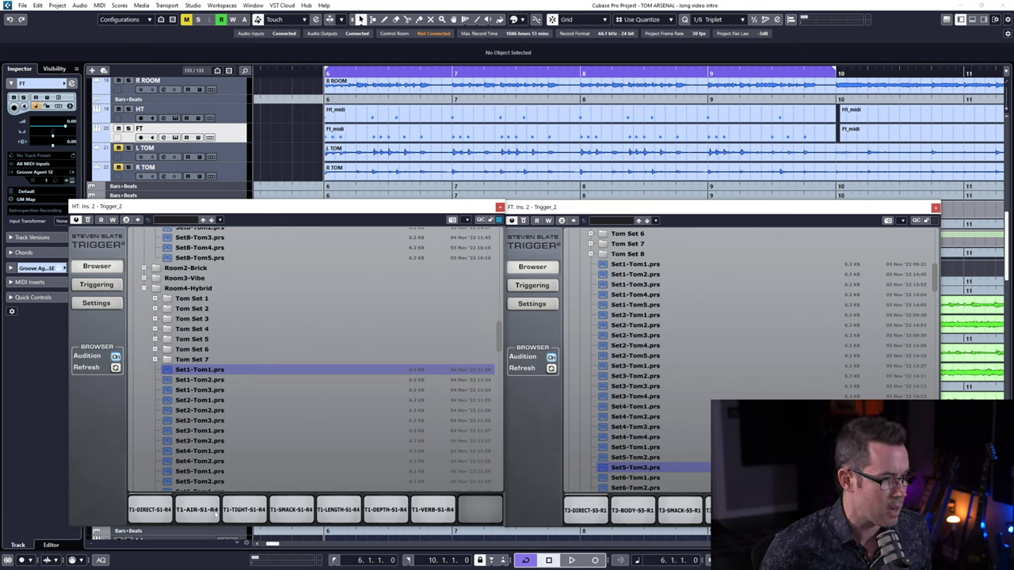
{"action": "left_click", "coordinate": [206, 514]}
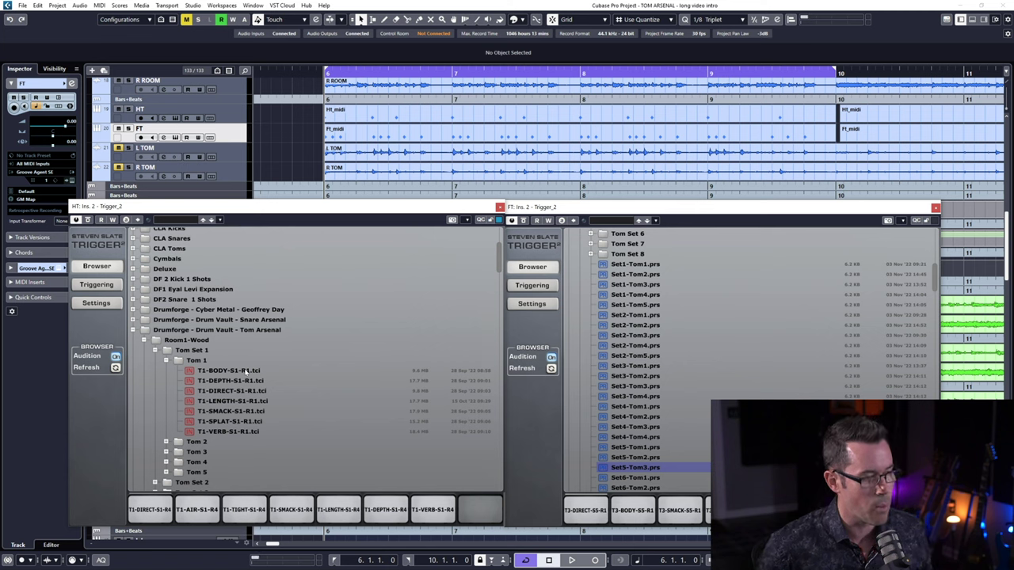
- Load Room1-Wood presets Set5-Tom1.prs into the HT Trigger and Set5-Tom3.prs into the FT Trigger, and audition them in the loop
{"action": "left_click", "coordinate": [155, 351]}
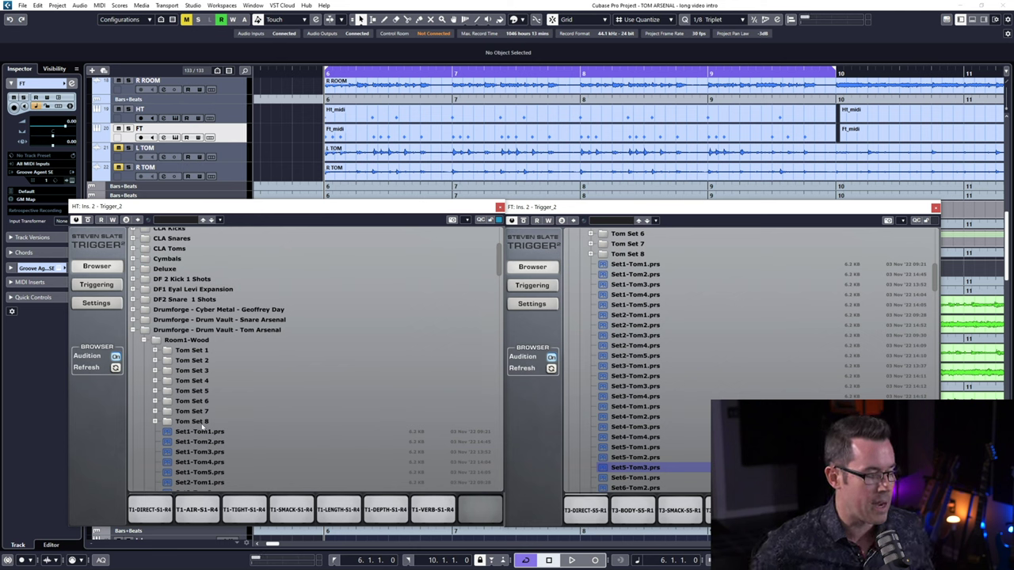
{"action": "scroll", "coordinate": [217, 446], "scroll_direction": "down", "scroll_amount": 5}
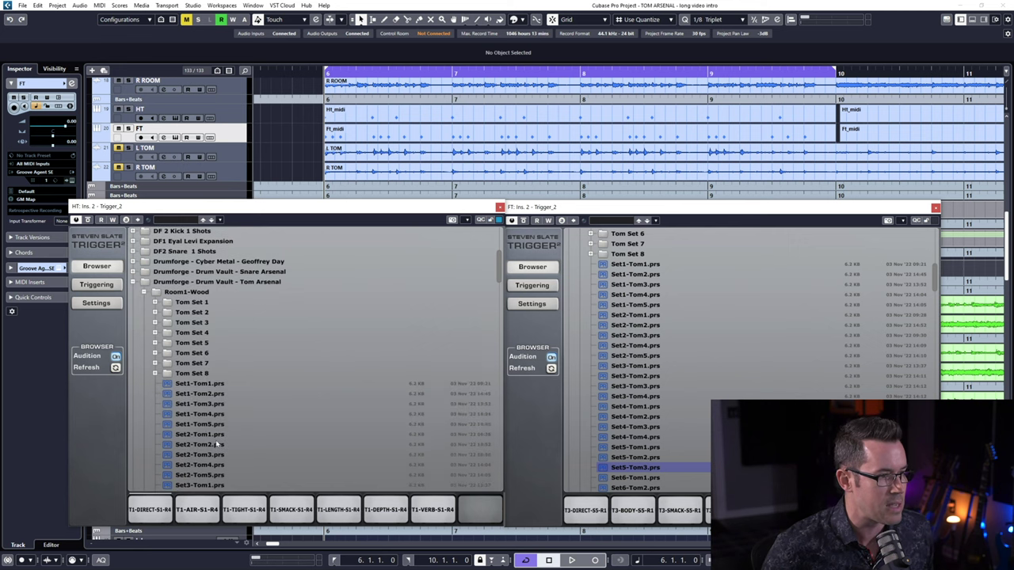
{"action": "left_click", "coordinate": [212, 470]}
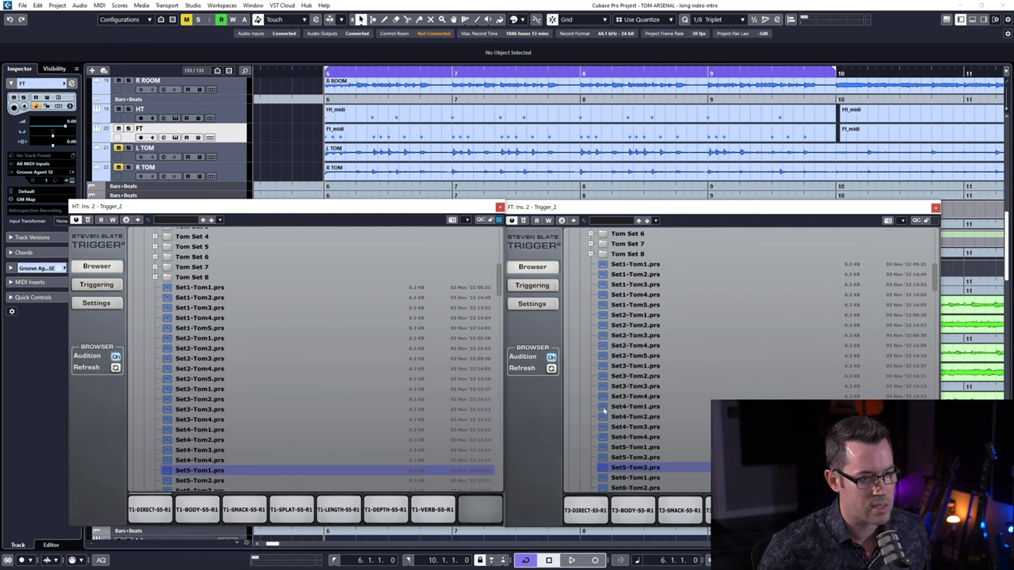
{"action": "scroll", "coordinate": [649, 418], "scroll_direction": "up", "scroll_amount": 5}
{"action": "scroll", "coordinate": [673, 378], "scroll_direction": "down", "scroll_amount": 6}
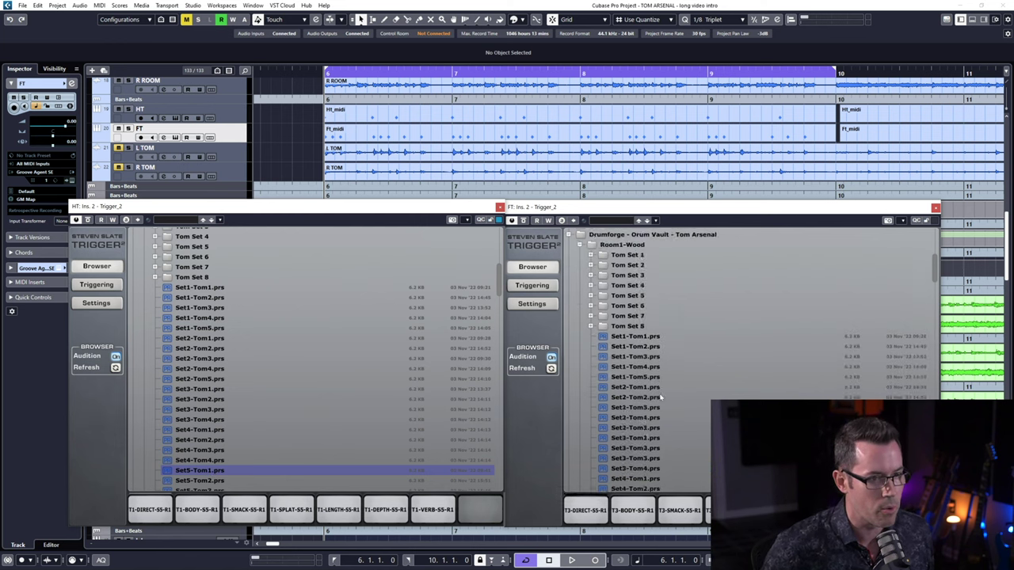
{"action": "left_click", "coordinate": [654, 444]}
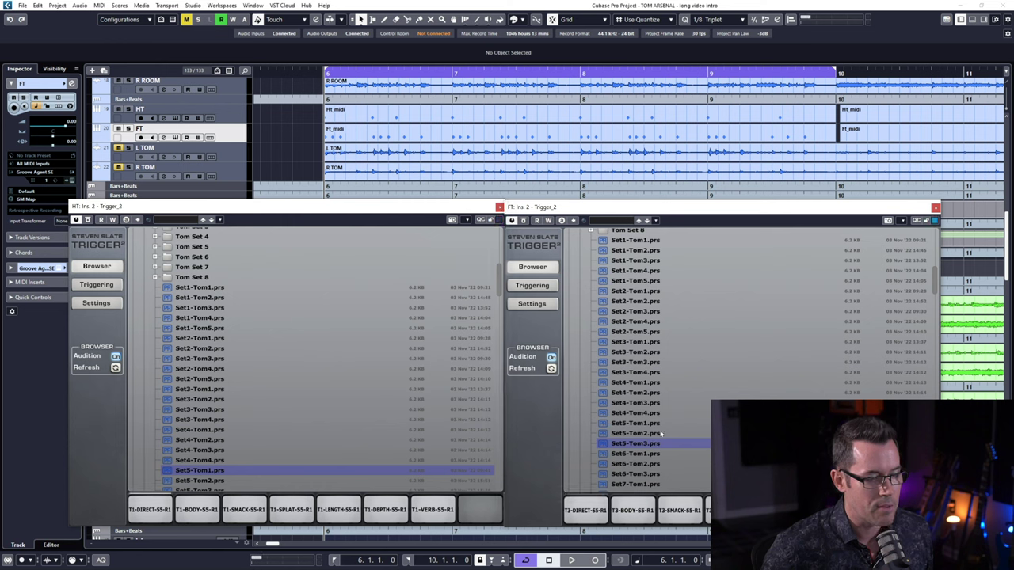
{"action": "key", "text": "space"}
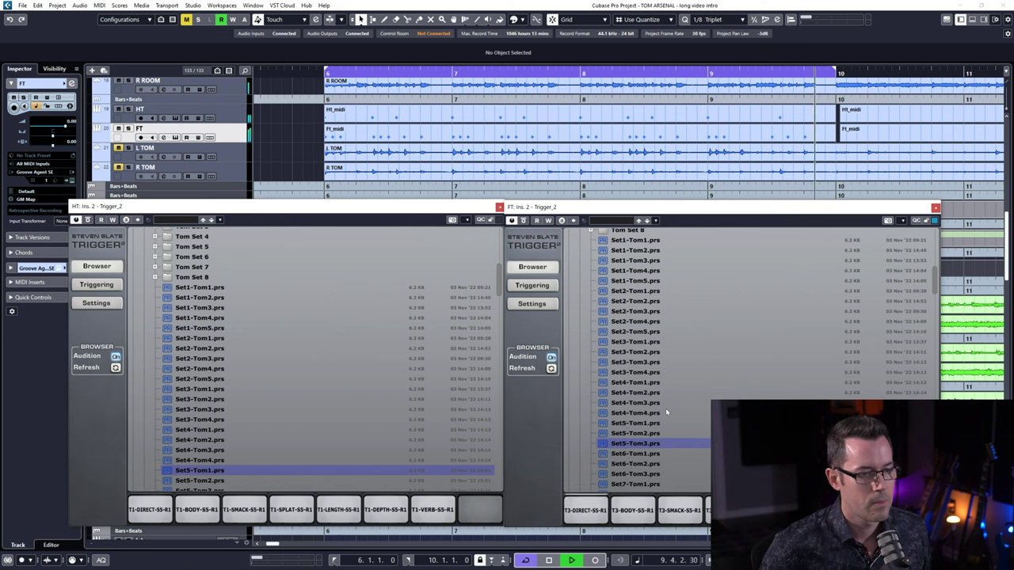
{"action": "key", "text": "space"}
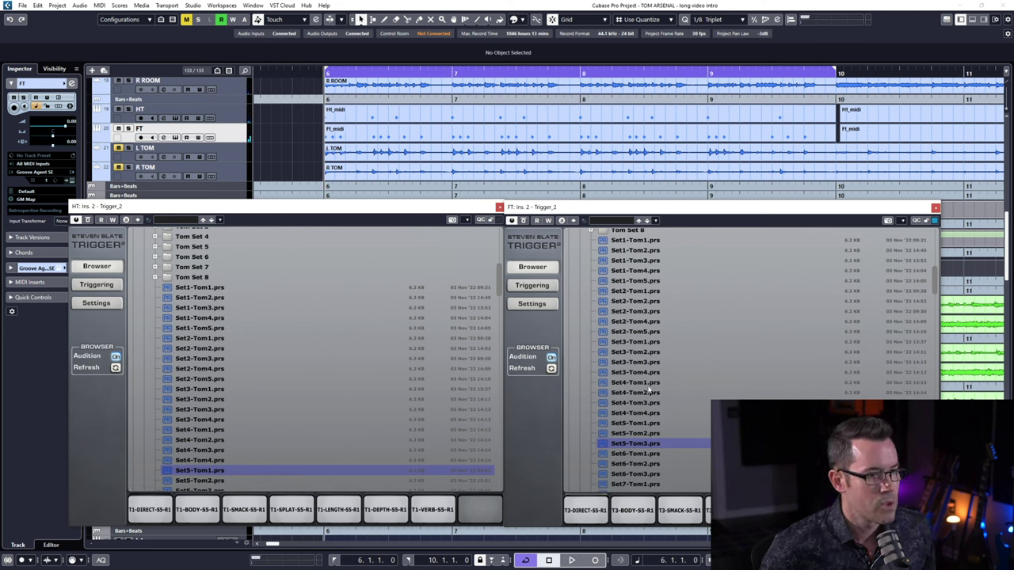
- Load Room3-Vibe presets Set3-Tom1.prs into the HT Trigger and Set3-Tom2.prs into the FT Trigger, and audition them in the loop
{"action": "scroll", "coordinate": [651, 364], "scroll_direction": "down", "scroll_amount": 10}
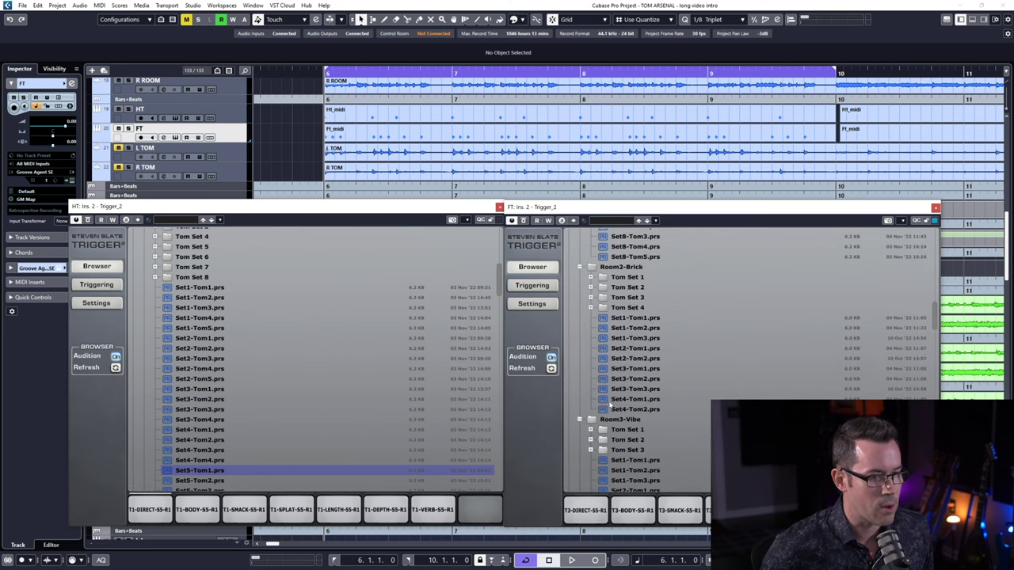
{"action": "scroll", "coordinate": [634, 358], "scroll_direction": "down", "scroll_amount": 3}
{"action": "scroll", "coordinate": [380, 394], "scroll_direction": "down", "scroll_amount": 9}
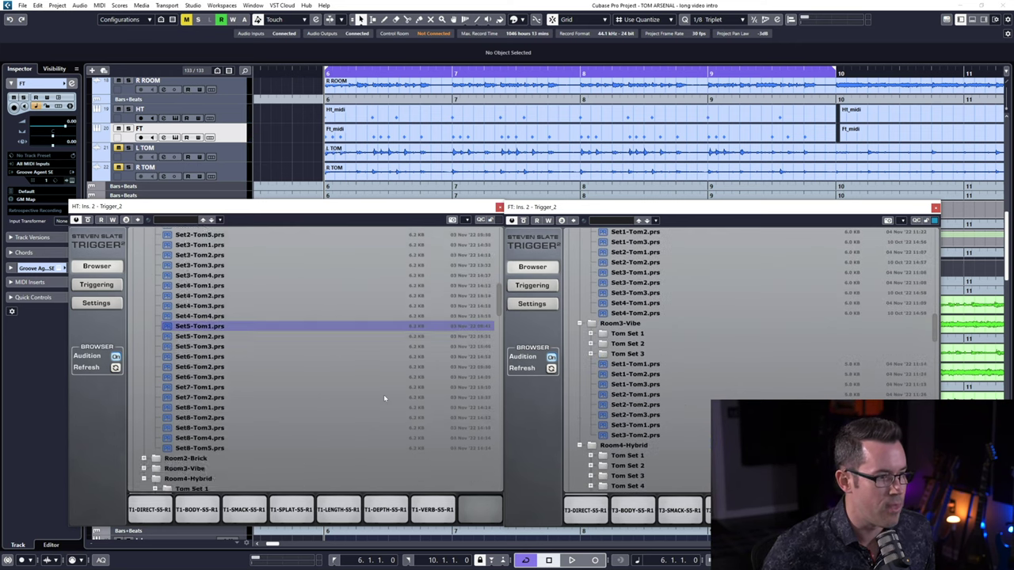
{"action": "left_click", "coordinate": [143, 348]}
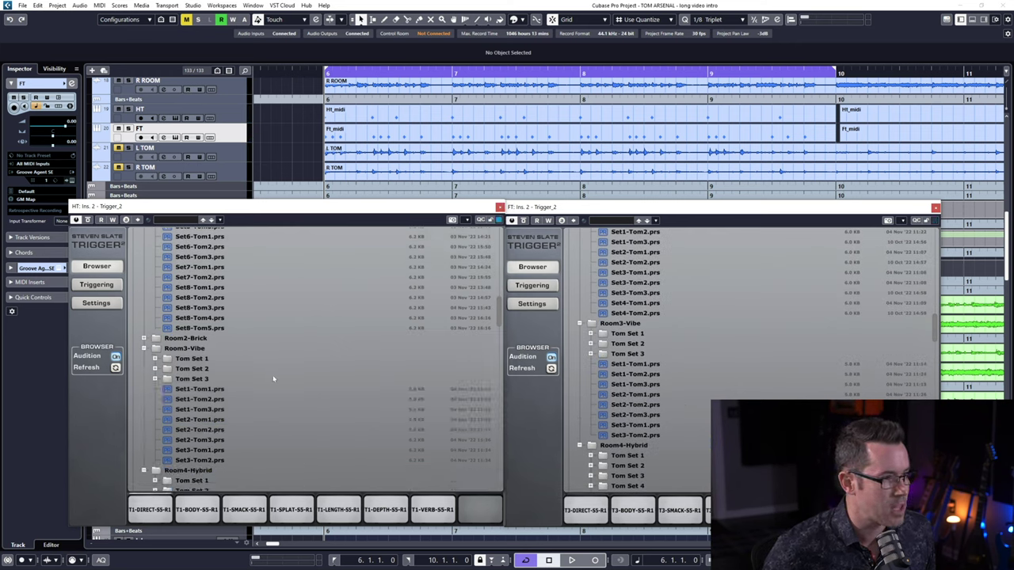
{"action": "double_click", "coordinate": [212, 451]}
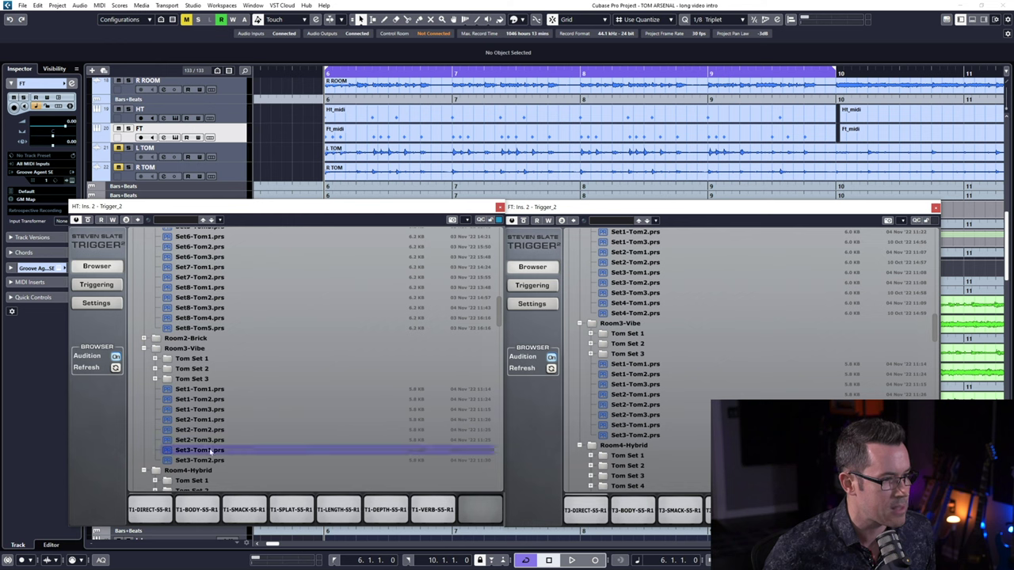
{"action": "double_click", "coordinate": [627, 436]}
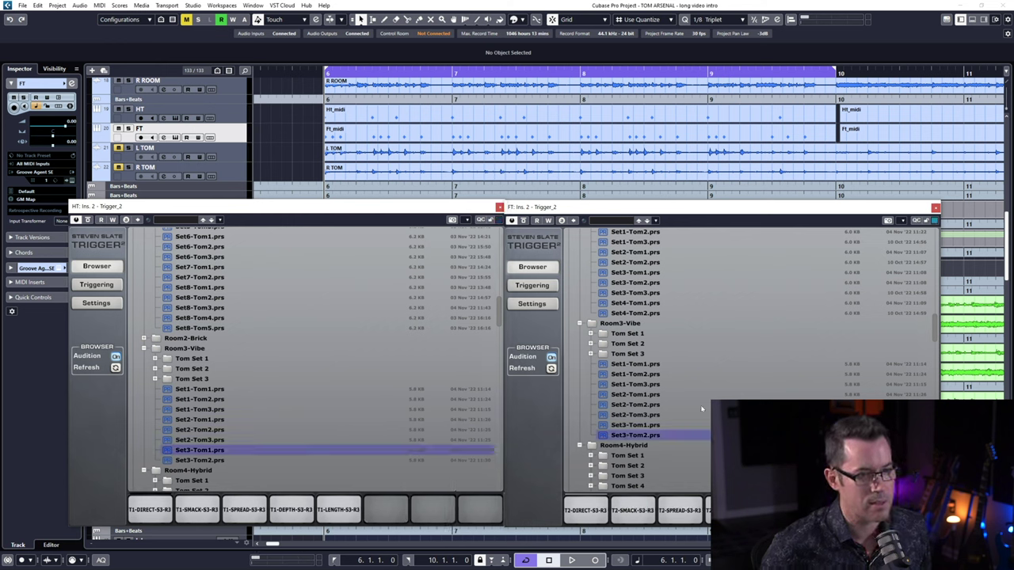
{"action": "key", "text": "space"}
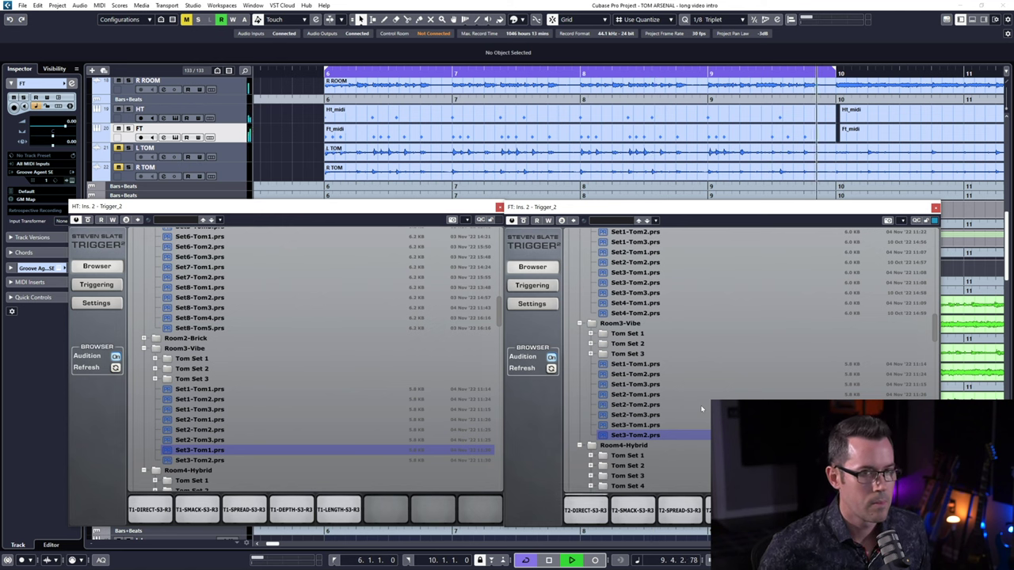
{"action": "key", "text": "space"}
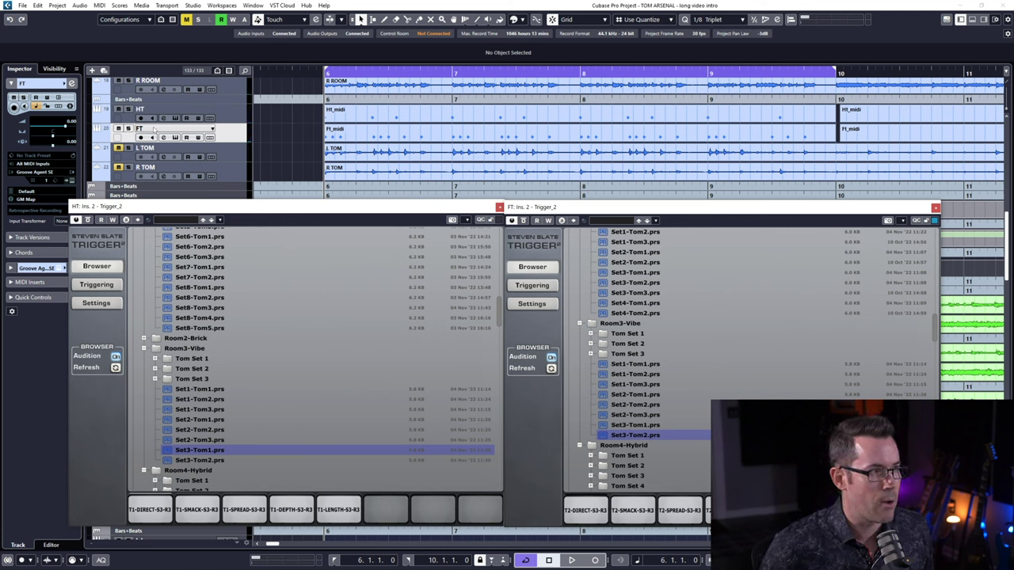
- Solo the HT and FT tracks and play them while showing the triggering view in both Trigger windows
{"action": "left_click", "coordinate": [130, 110]}
{"action": "left_click", "coordinate": [129, 128]}
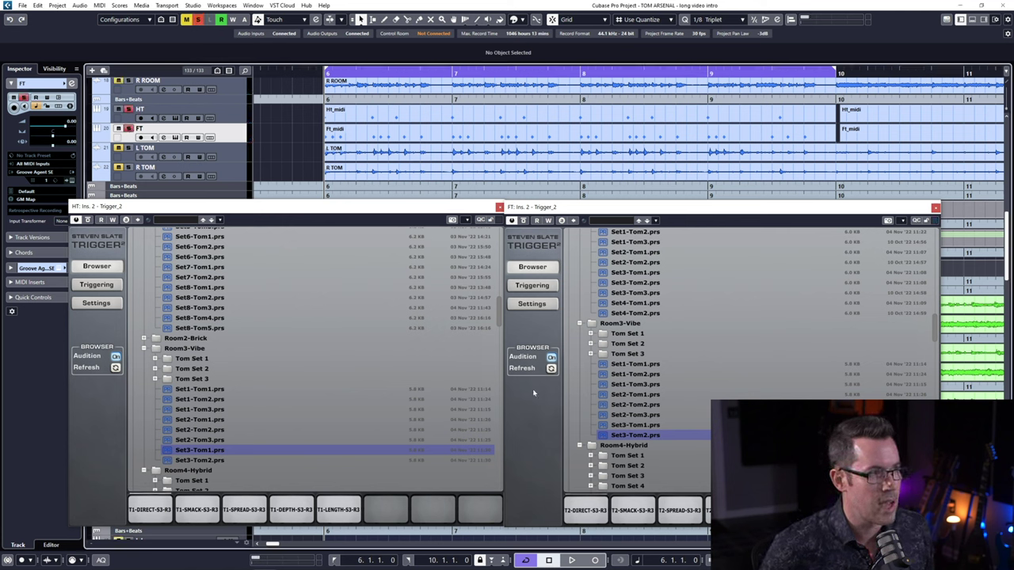
{"action": "key", "text": "space"}
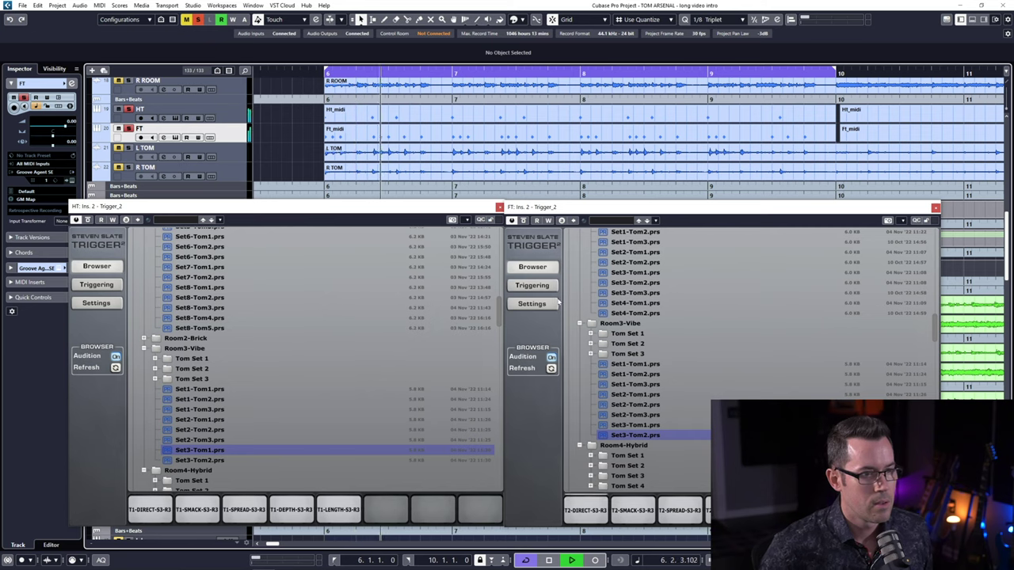
{"action": "left_click", "coordinate": [532, 285]}
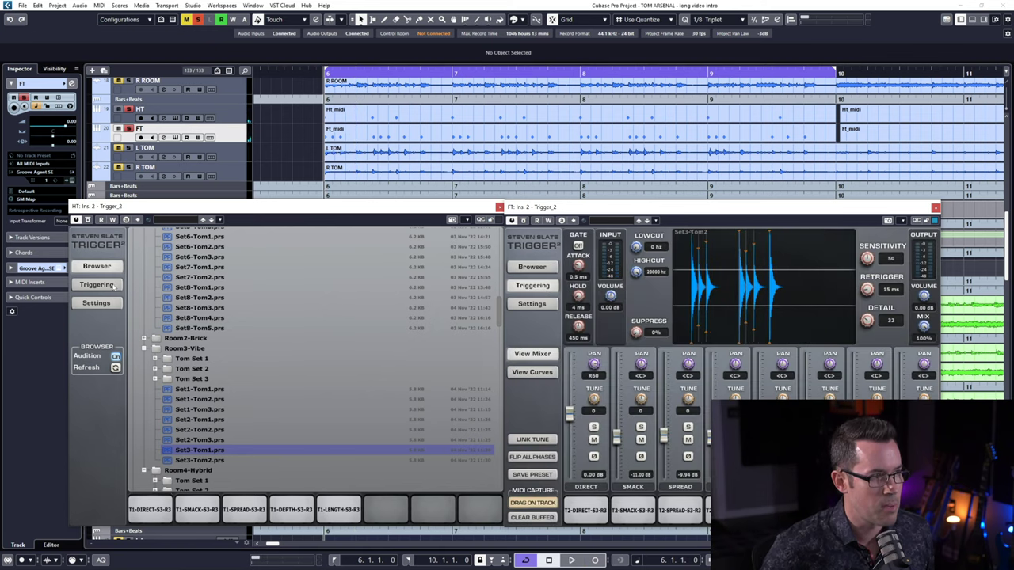
{"action": "key", "text": "space"}
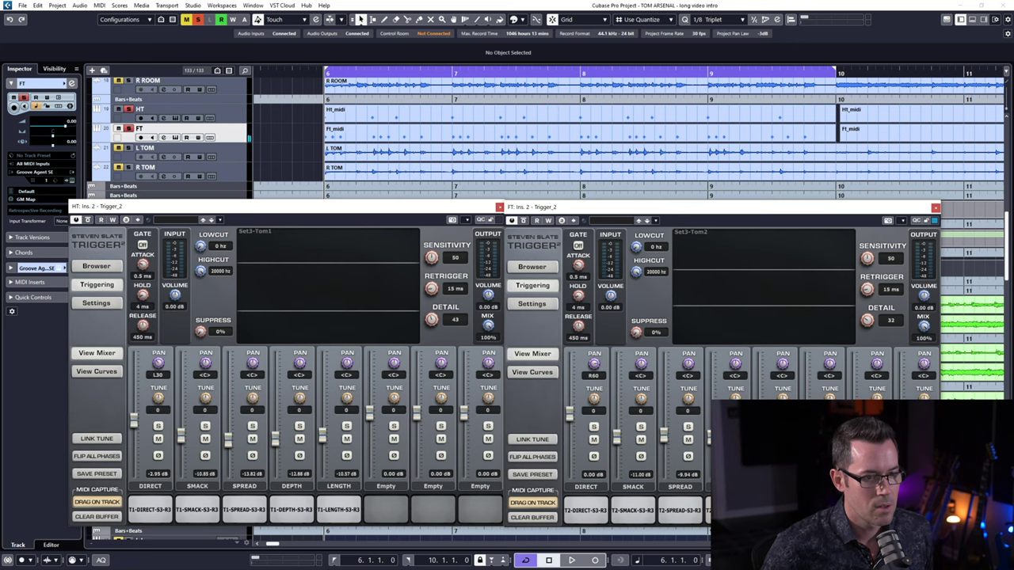
- Return both Trigger windows to the preset browser and load Set1-Tom2.prs from Room1-Wood into the HT Trigger
{"action": "left_click", "coordinate": [96, 266]}
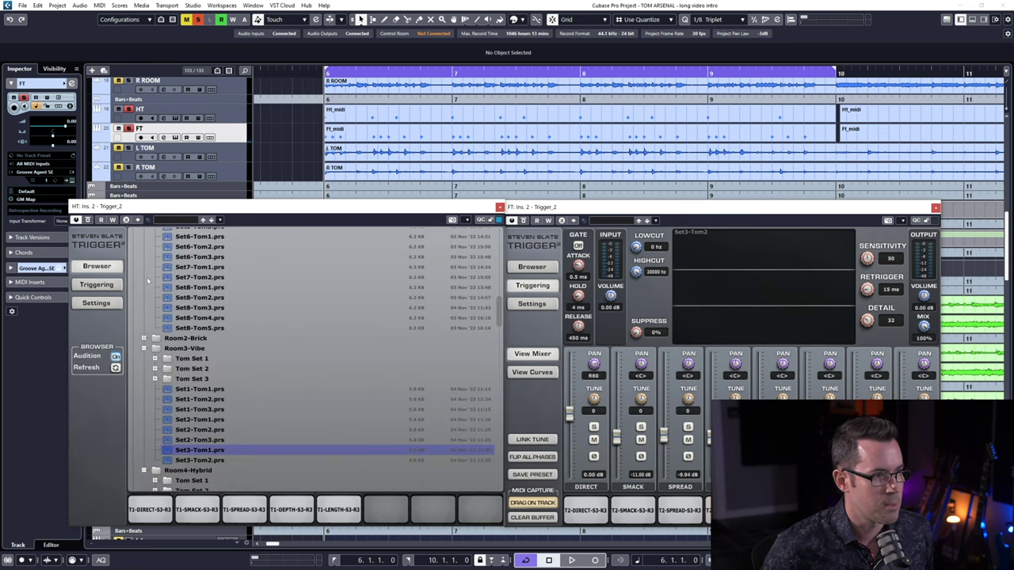
{"action": "left_click", "coordinate": [541, 267]}
{"action": "scroll", "coordinate": [373, 356], "scroll_direction": "up", "scroll_amount": 10}
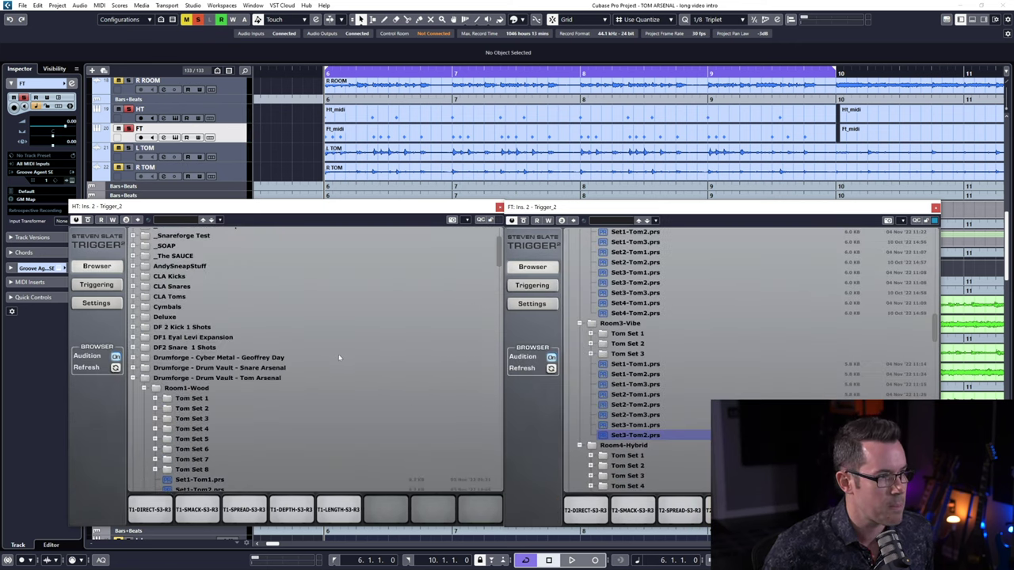
{"action": "scroll", "coordinate": [339, 358], "scroll_direction": "down", "scroll_amount": 5}
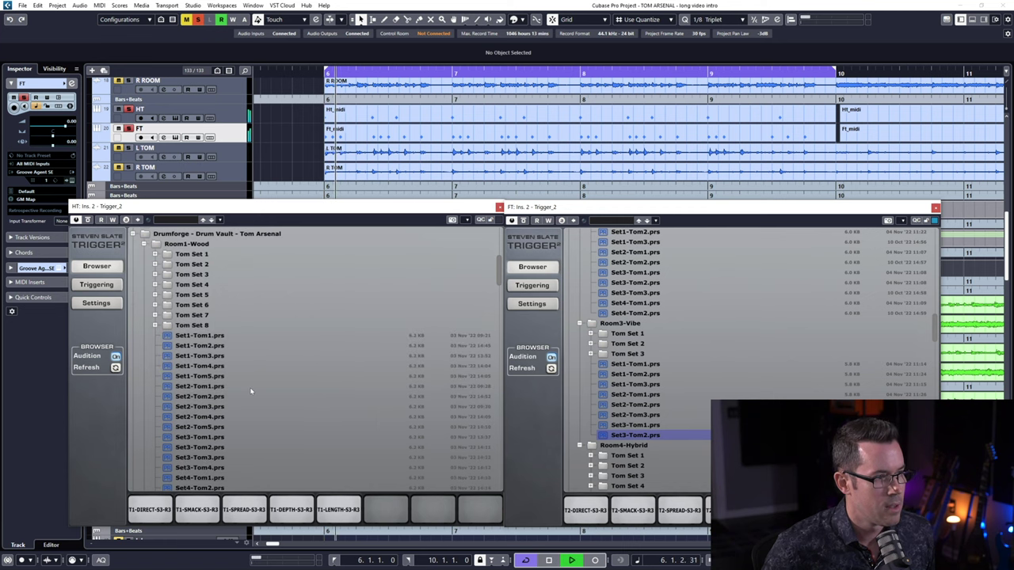
{"action": "key", "text": "space"}
{"action": "left_click", "coordinate": [202, 347]}
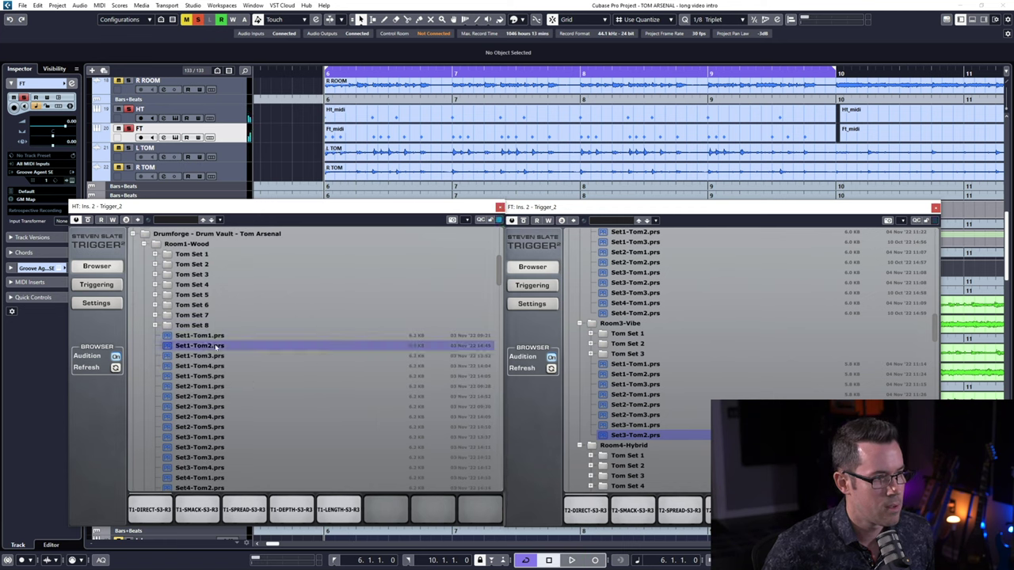
- Load Set1-Tom4.prs from Room1-Wood into the FT Trigger and start playback of the soloed toms
{"action": "scroll", "coordinate": [654, 358], "scroll_direction": "up", "scroll_amount": 10}
{"action": "scroll", "coordinate": [654, 358], "scroll_direction": "up", "scroll_amount": 3}
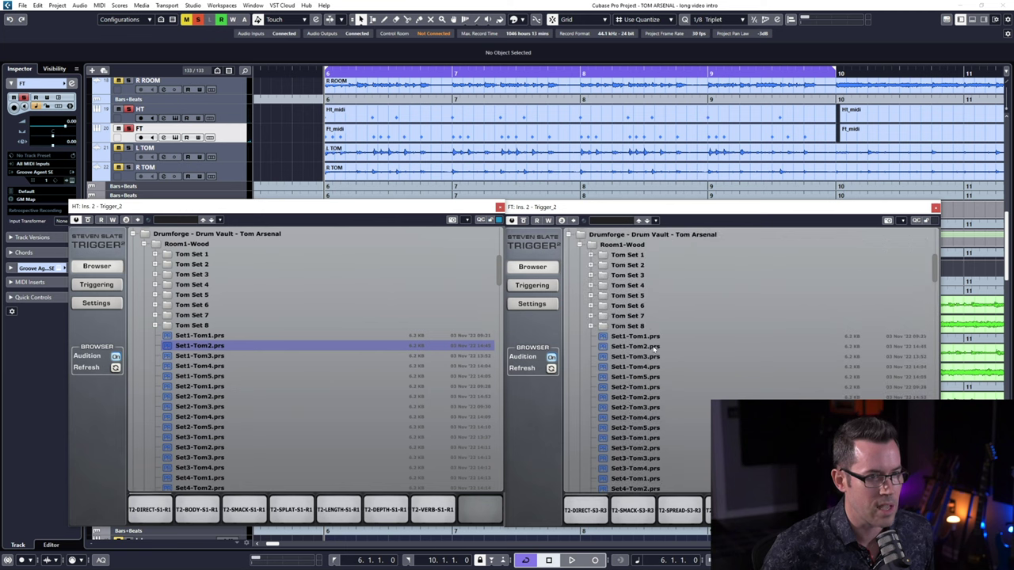
{"action": "left_click", "coordinate": [655, 367]}
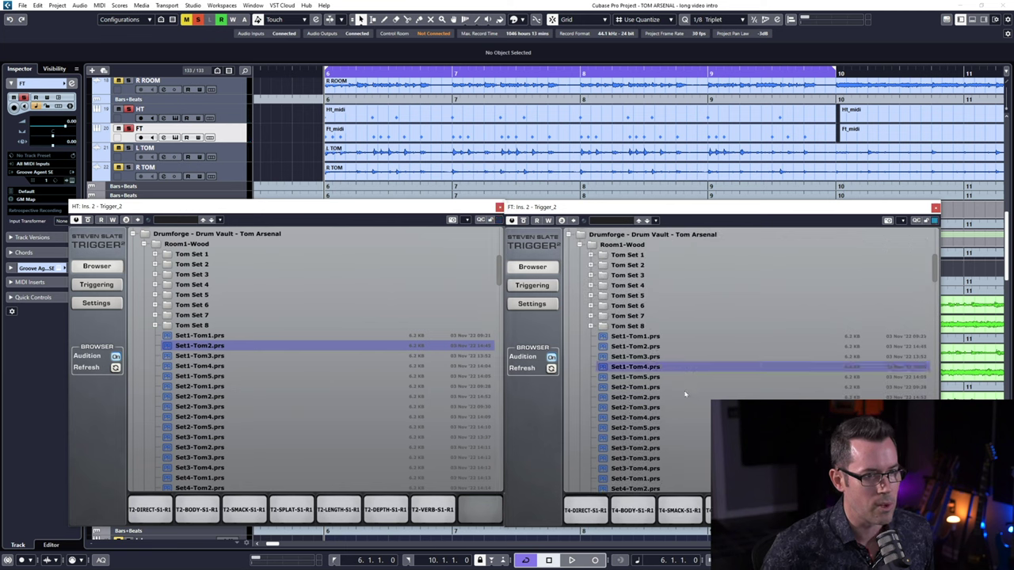
{"action": "key", "text": "space"}
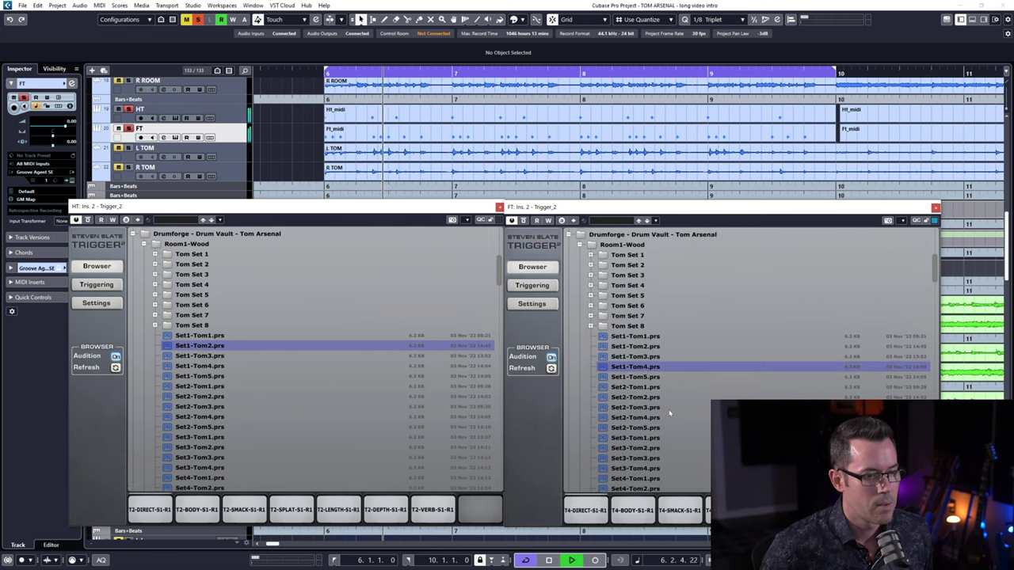
{"action": "scroll", "coordinate": [665, 411], "scroll_direction": "down", "scroll_amount": 10}
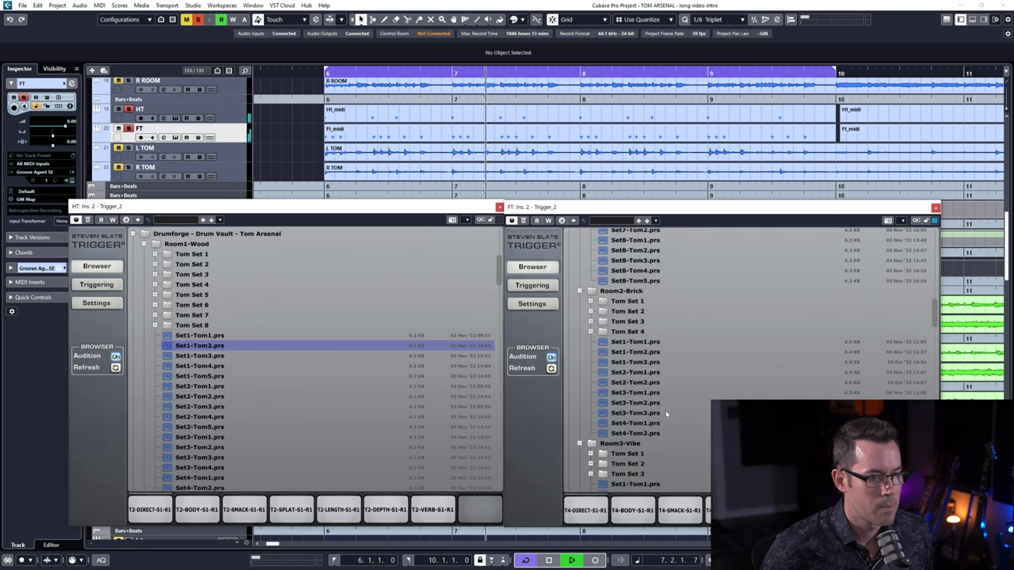
- Load the Room2-Brick presets Set3-Tom1.prs into the HT Trigger and Set3-Tom3.prs into the FT Trigger, and audition them in the loop
{"action": "scroll", "coordinate": [337, 343], "scroll_direction": "down", "scroll_amount": 3}
{"action": "scroll", "coordinate": [337, 341], "scroll_direction": "down", "scroll_amount": 6}
{"action": "key", "text": "space"}
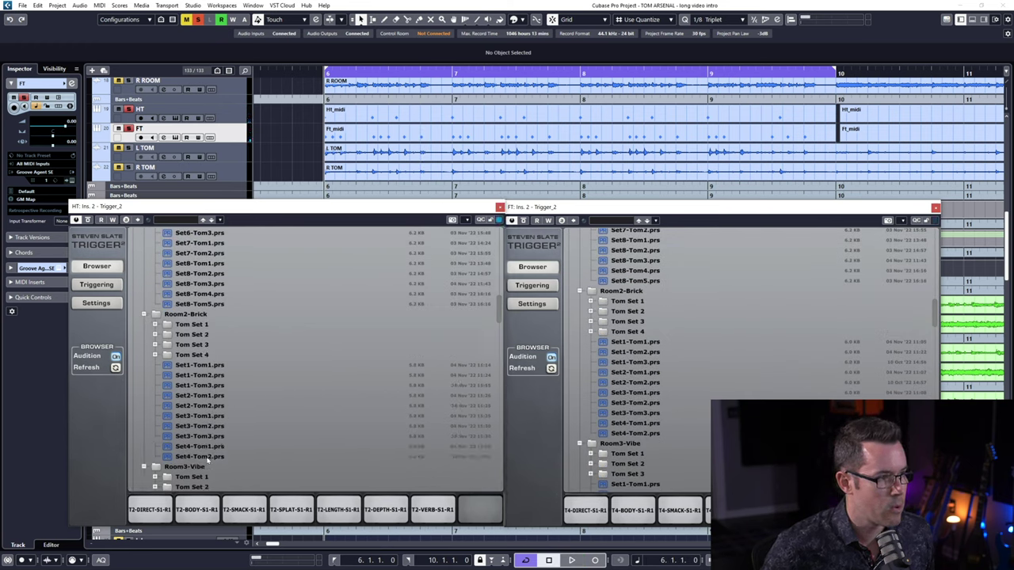
{"action": "left_click", "coordinate": [213, 418]}
{"action": "left_click", "coordinate": [649, 413]}
{"action": "key", "text": "space"}
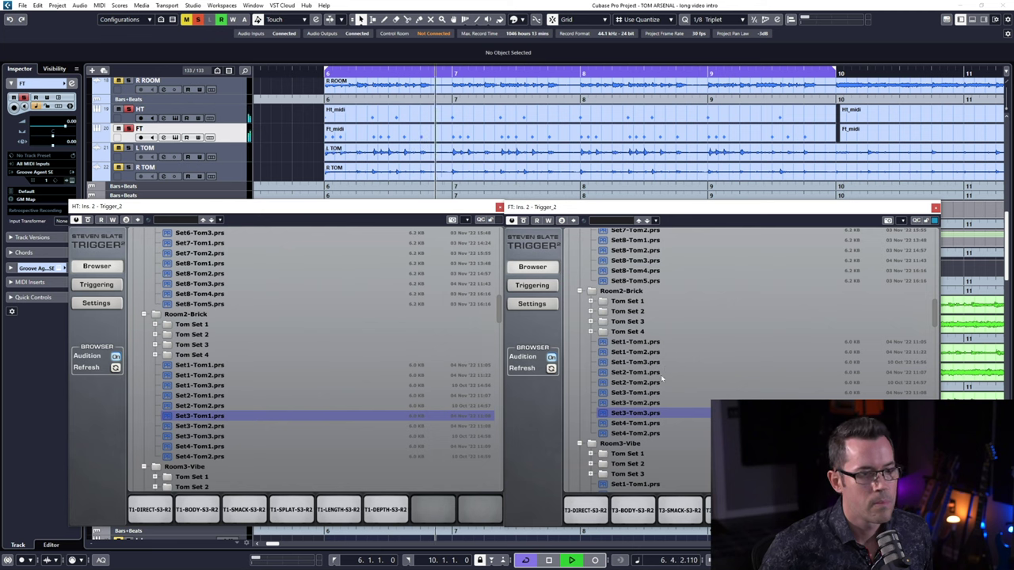
{"action": "key", "text": "space"}
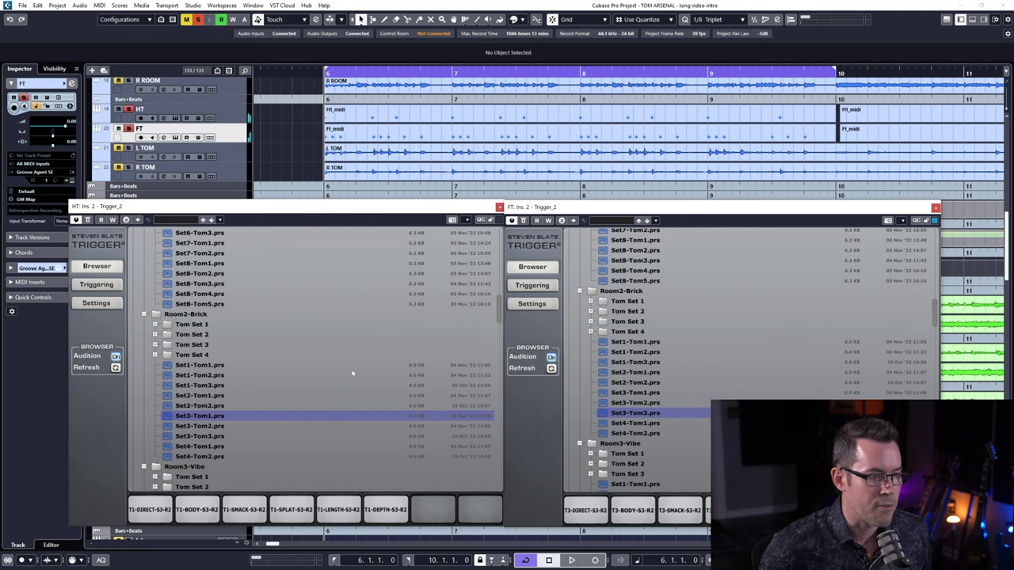
- Load the Room4-Hybrid presets Set1-Tom1.prs into the HT Trigger and Set1-Tom3.prs into the FT Trigger, and audition the soloed toms
{"action": "scroll", "coordinate": [352, 373], "scroll_direction": "down", "scroll_amount": 12}
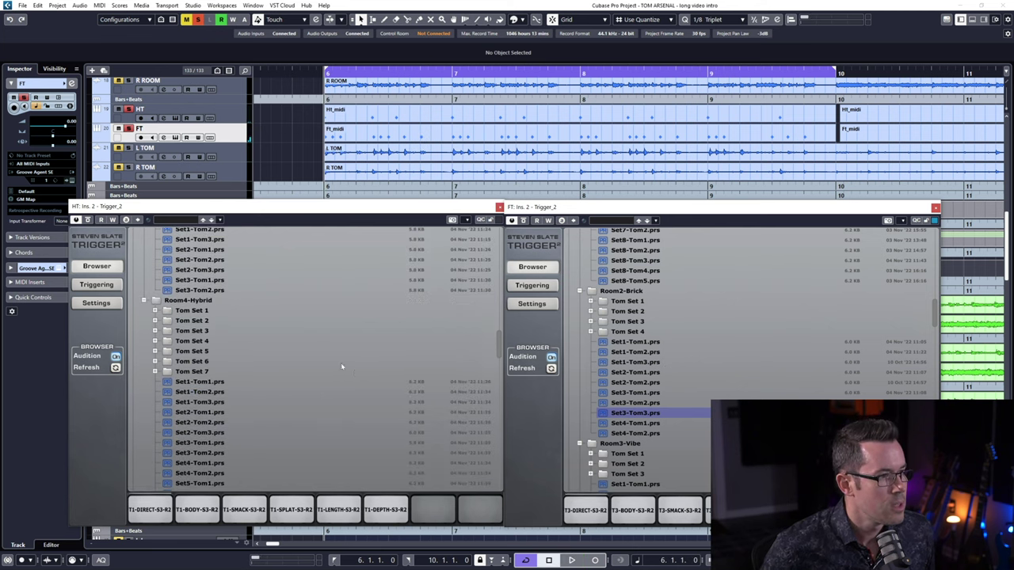
{"action": "scroll", "coordinate": [342, 366], "scroll_direction": "down", "scroll_amount": 3}
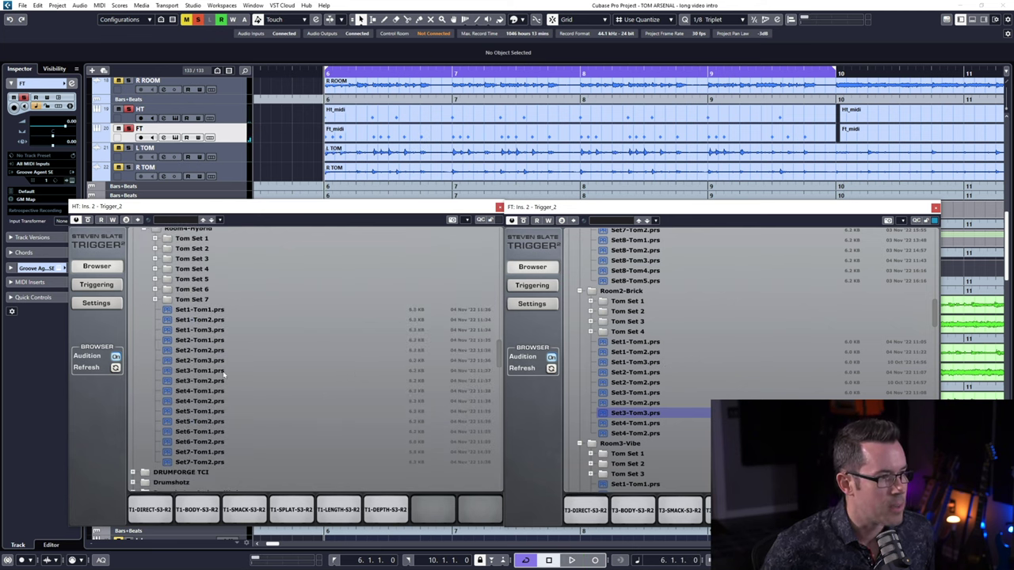
{"action": "left_click", "coordinate": [212, 311]}
{"action": "scroll", "coordinate": [649, 365], "scroll_direction": "down", "scroll_amount": 10}
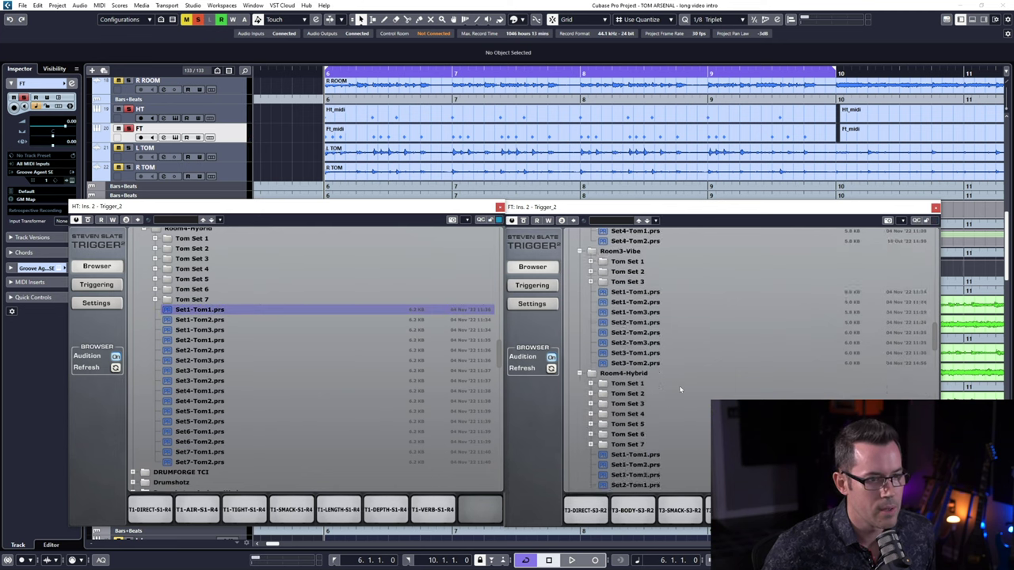
{"action": "left_click", "coordinate": [655, 355]}
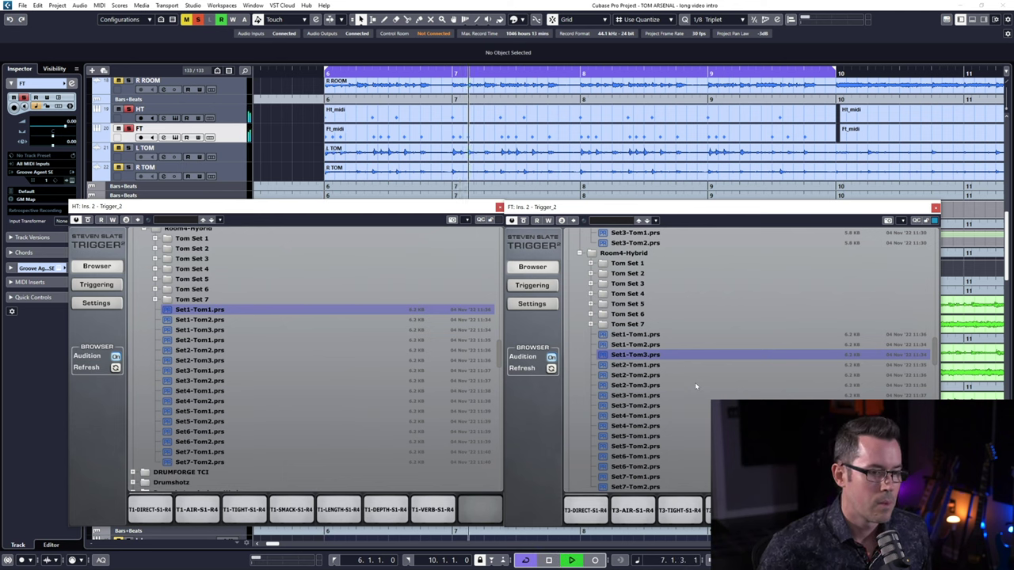
{"action": "key", "text": "space"}
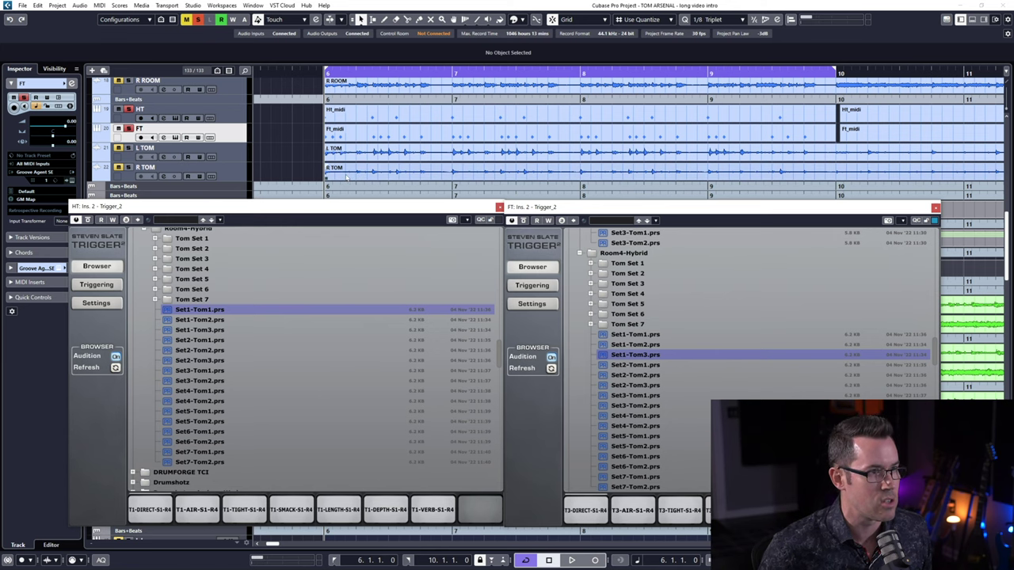
- Examine the HT and FT MIDI hits against the L TOM and R TOM recordings, ending with the whole loop range in view
{"action": "scroll", "coordinate": [377, 157], "scroll_direction": "up", "scroll_amount": 6}
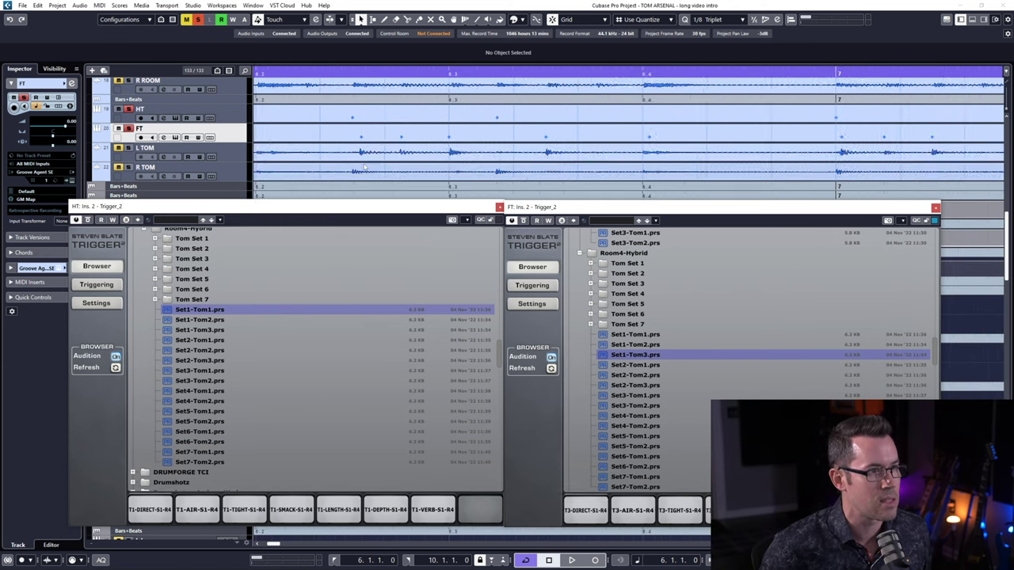
{"action": "scroll", "coordinate": [346, 151], "scroll_direction": "down", "scroll_amount": 3}
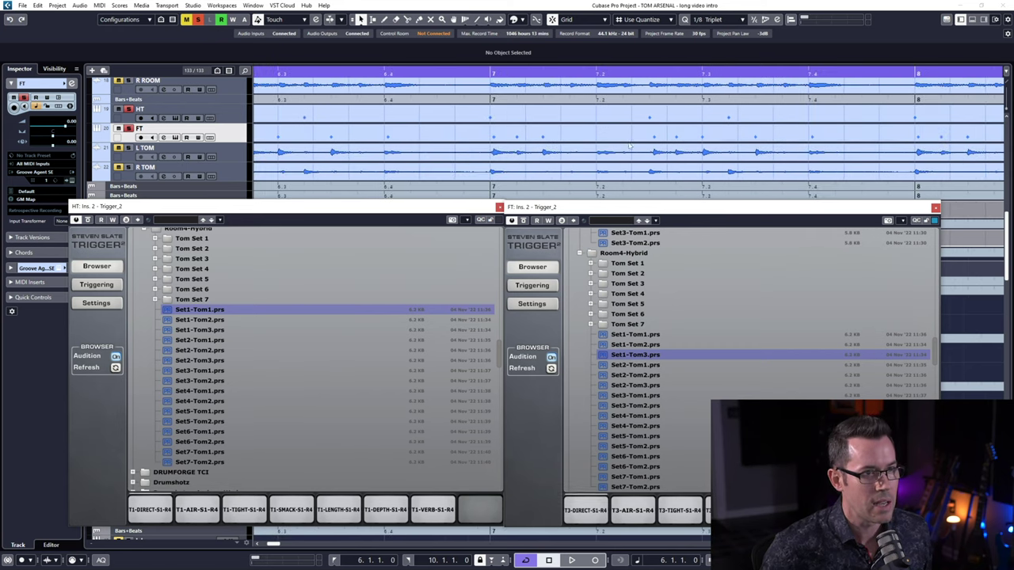
{"action": "scroll", "coordinate": [582, 127], "scroll_direction": "down", "scroll_amount": 2}
{"action": "scroll", "coordinate": [590, 127], "scroll_direction": "down", "scroll_amount": 2}
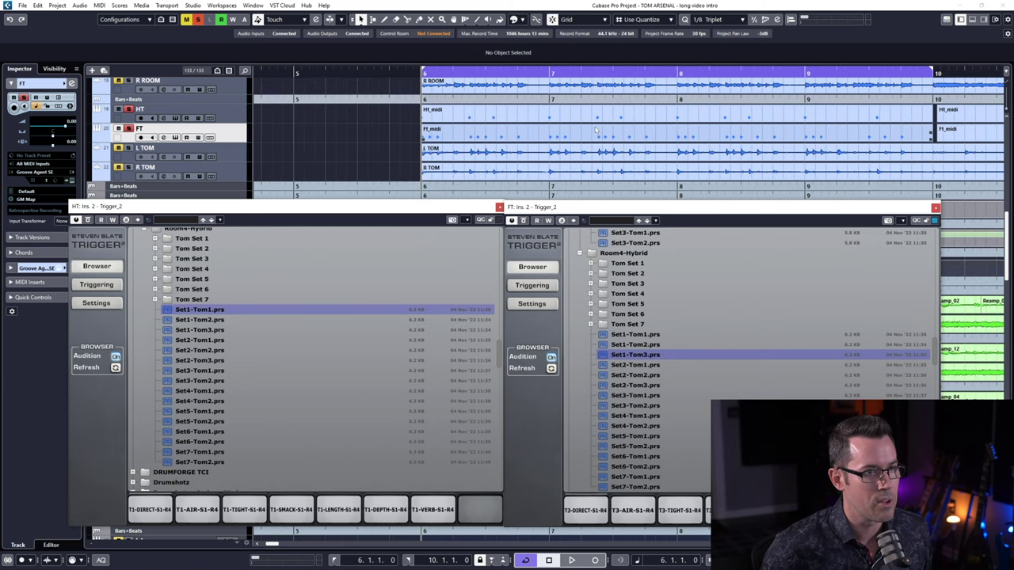
{"action": "key", "text": "alt+s"}
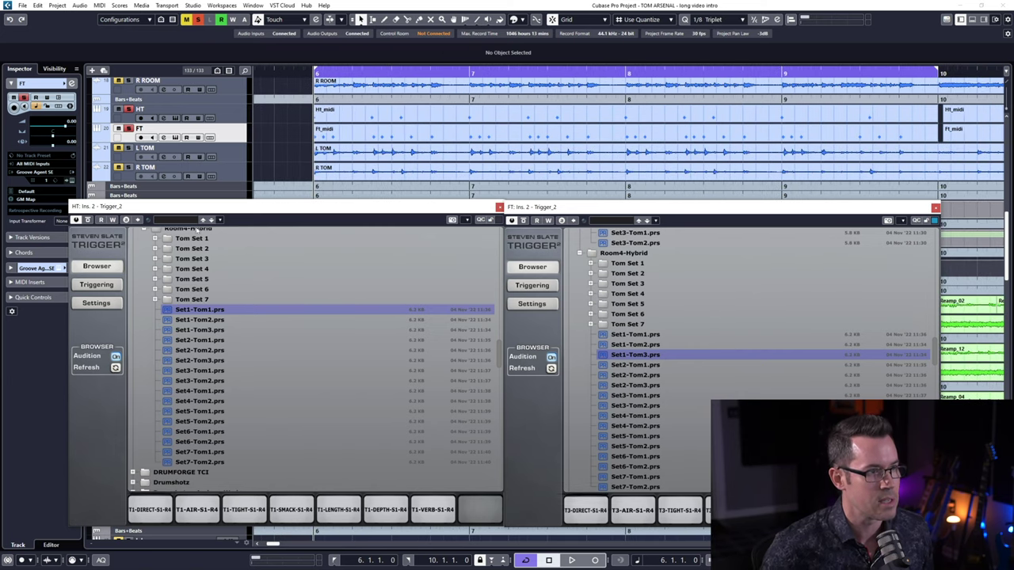
- Show the triggering view in both Trigger windows, select the HT track and play the loop to watch the incoming hits
{"action": "left_click", "coordinate": [108, 290]}
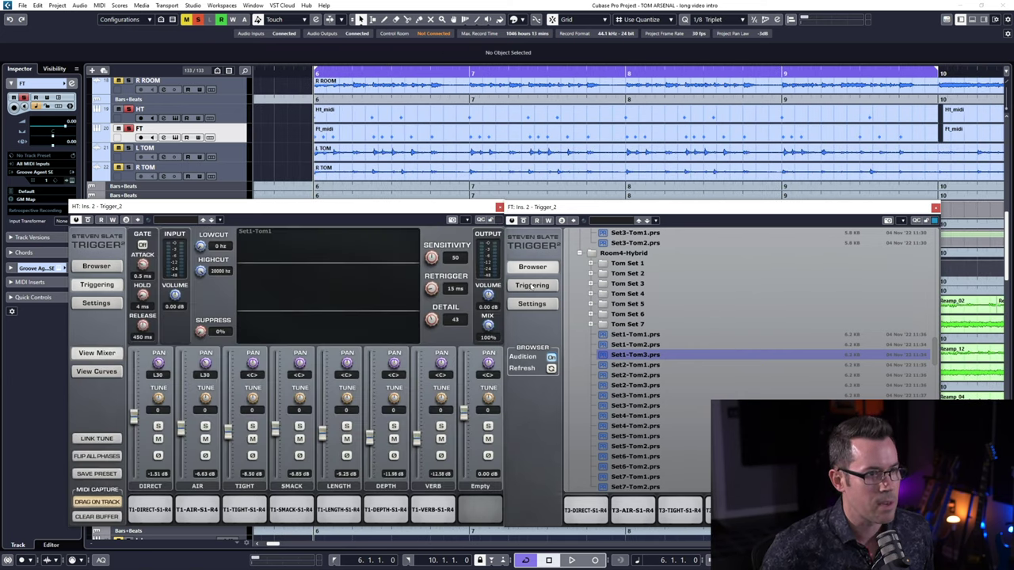
{"action": "left_click", "coordinate": [532, 286]}
{"action": "left_click", "coordinate": [221, 115]}
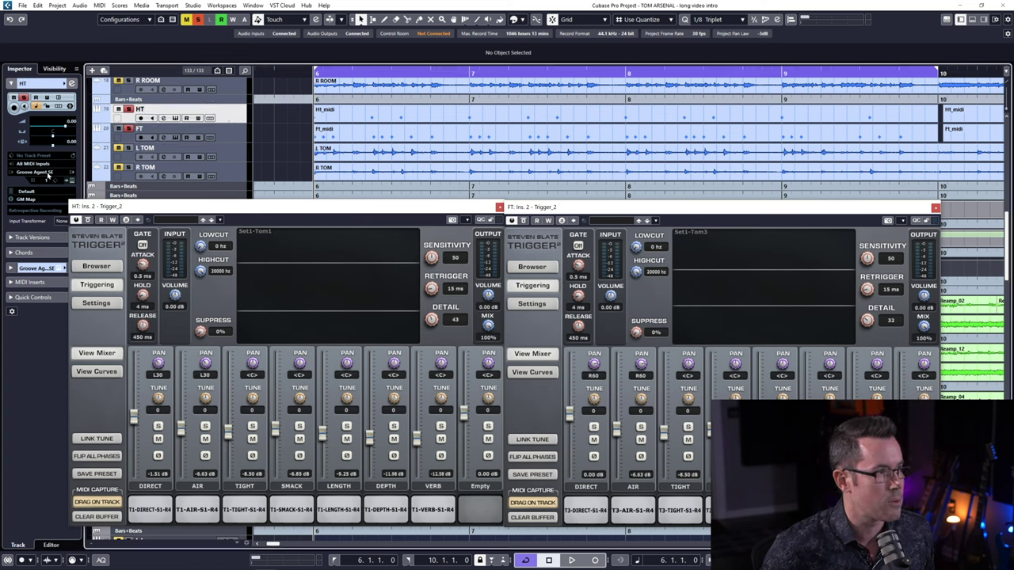
{"action": "left_click", "coordinate": [46, 173]}
{"action": "left_click", "coordinate": [296, 143]}
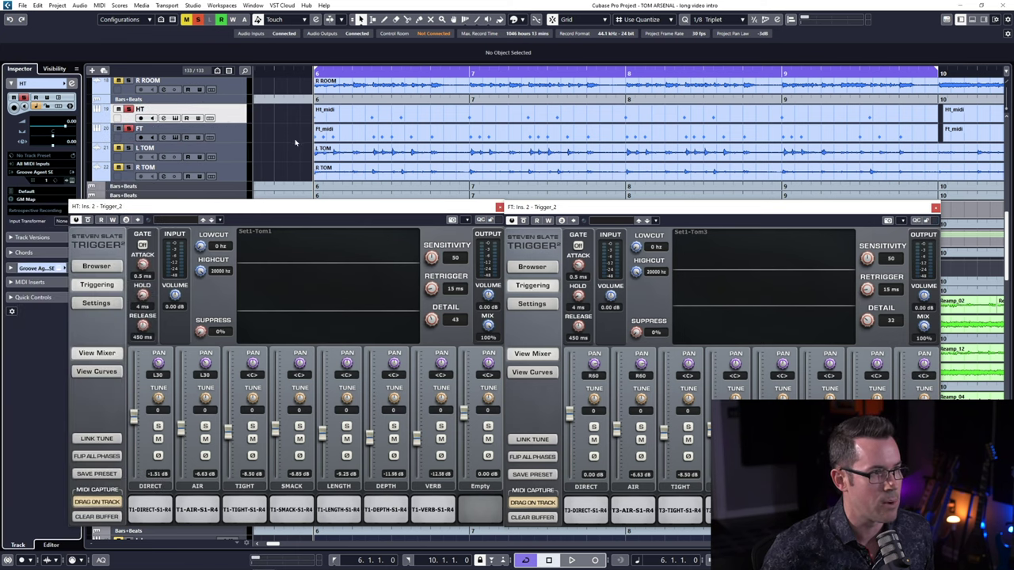
{"action": "key", "text": "space"}
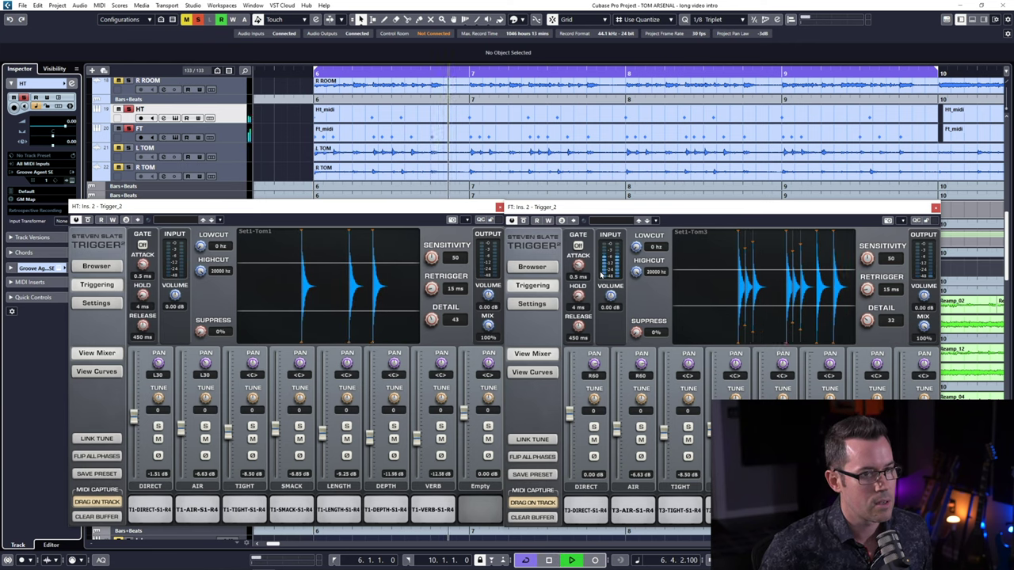
{"action": "key", "text": "space"}
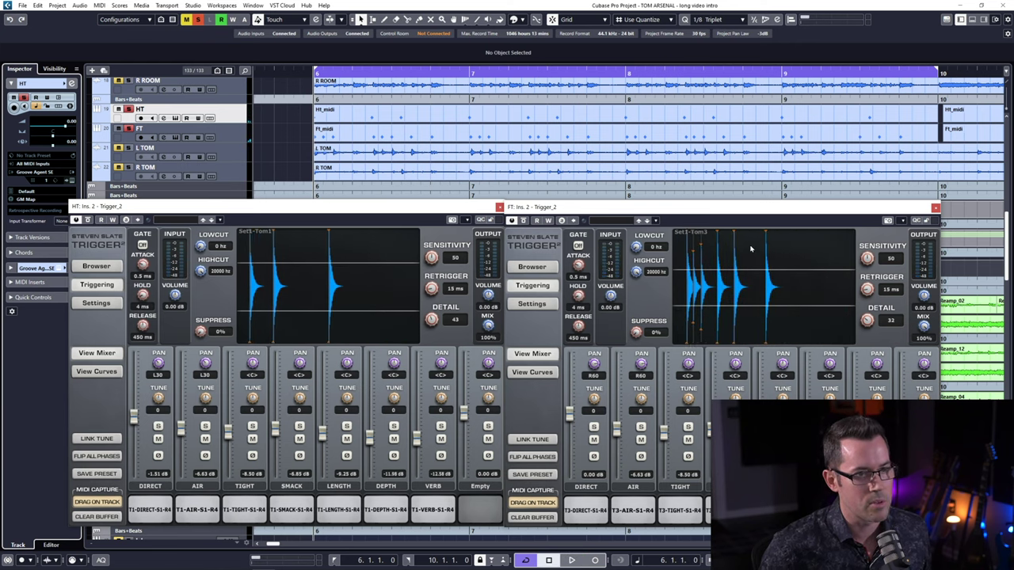
- Open the Ht_midi part in the drum editor and move both Trigger windows clear of its notes
{"action": "left_click", "coordinate": [422, 121]}
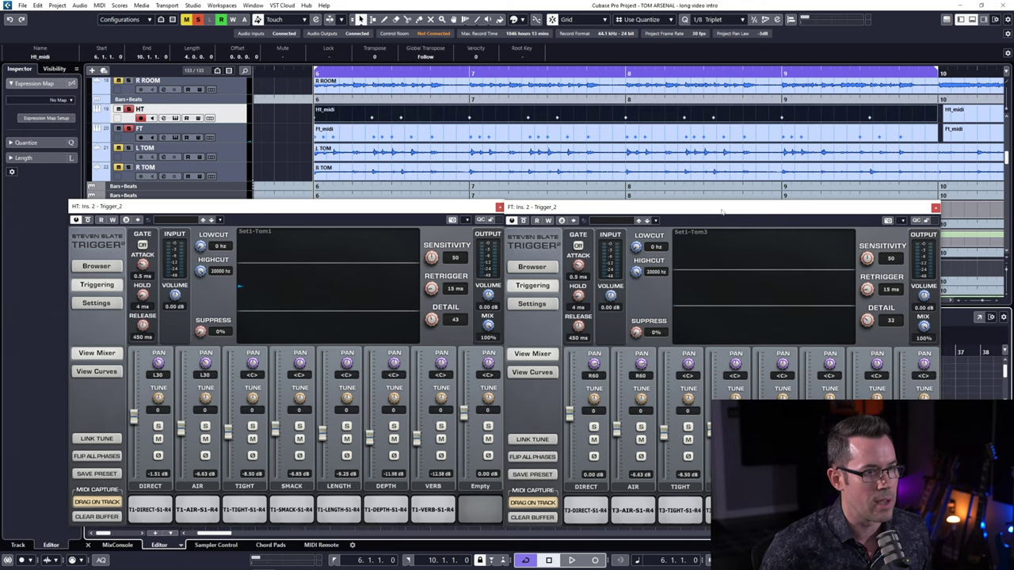
{"action": "left_click_drag", "start_coordinate": [780, 218], "coordinate": [301, 244]}
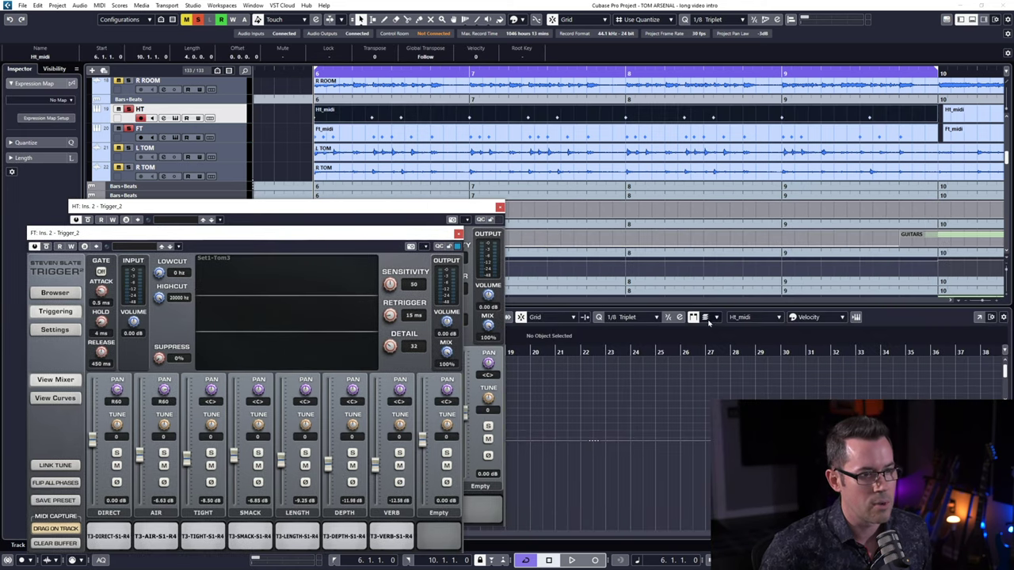
{"action": "scroll", "coordinate": [698, 395], "scroll_direction": "left", "scroll_amount": 4}
{"action": "scroll", "coordinate": [664, 412], "scroll_direction": "down", "scroll_amount": 6}
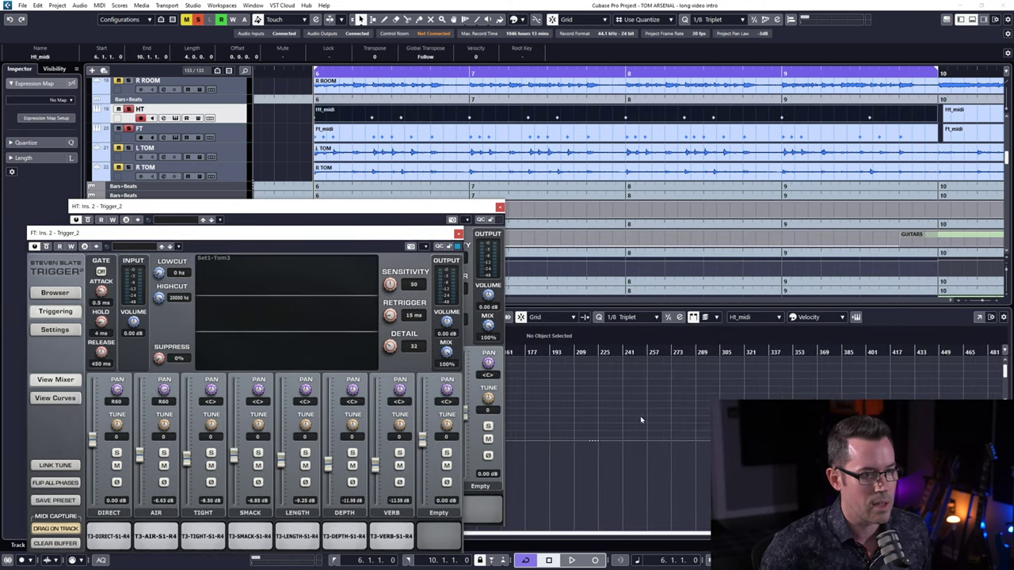
{"action": "left_click_drag", "start_coordinate": [423, 211], "coordinate": [230, 416]}
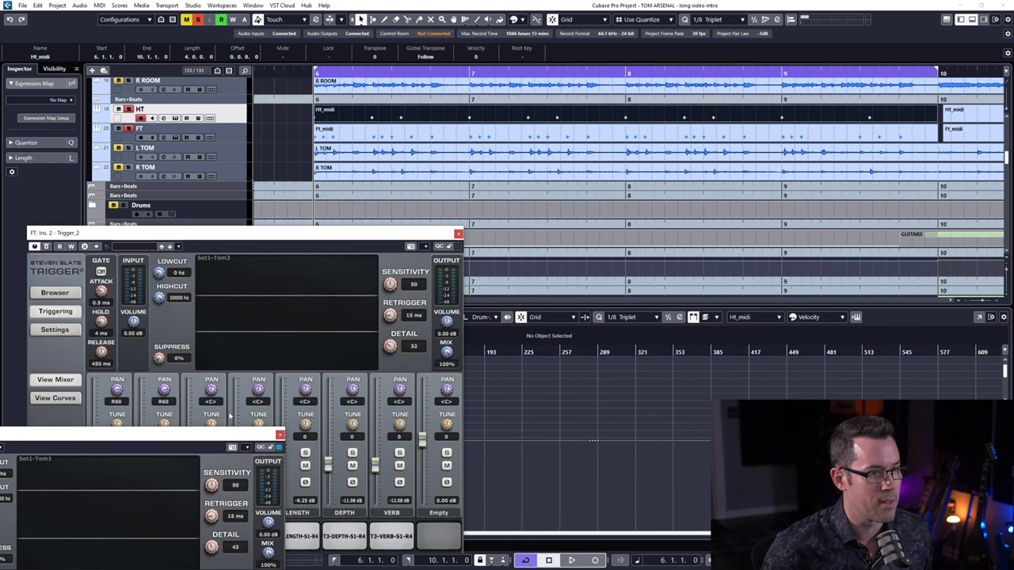
{"action": "left_click_drag", "start_coordinate": [391, 236], "coordinate": [214, 519]}
- Audition the last Acoustic Snare note of the Ht_midi part and examine its velocity
{"action": "scroll", "coordinate": [349, 378], "scroll_direction": "up", "scroll_amount": 6}
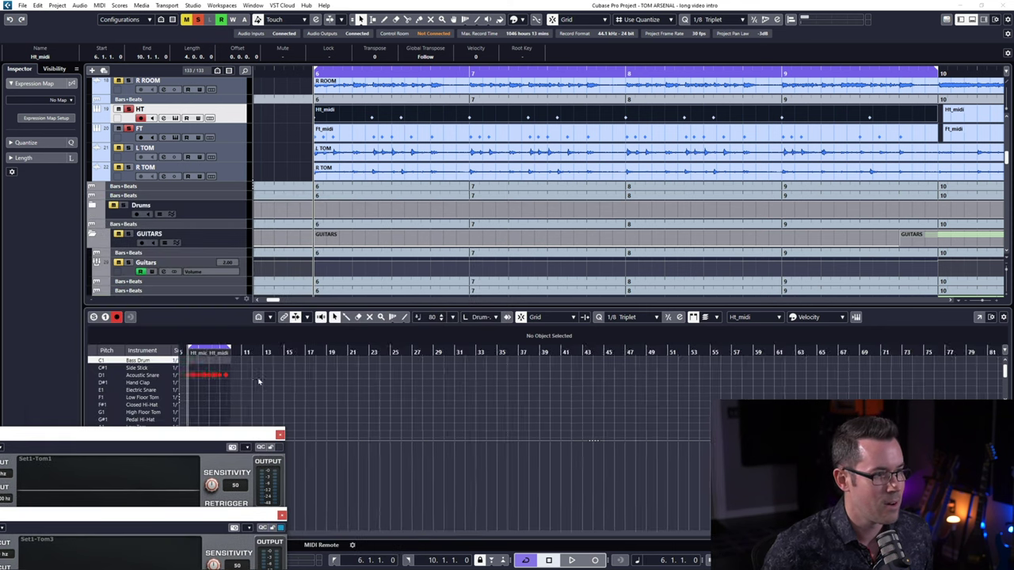
{"action": "scroll", "coordinate": [398, 412], "scroll_direction": "up", "scroll_amount": 3}
{"action": "left_click", "coordinate": [425, 378]}
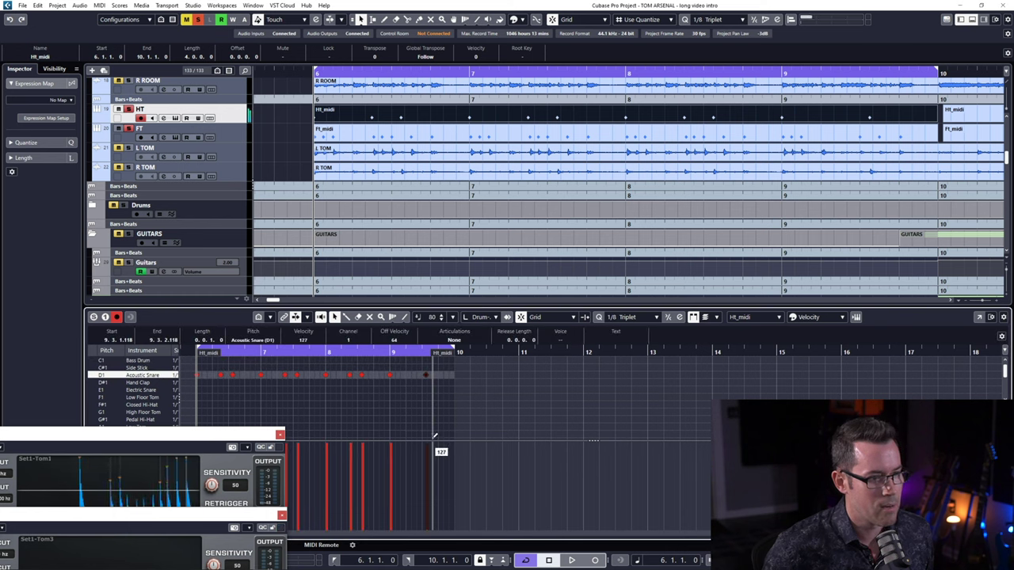
{"action": "left_click_drag", "start_coordinate": [430, 449], "coordinate": [435, 430]}
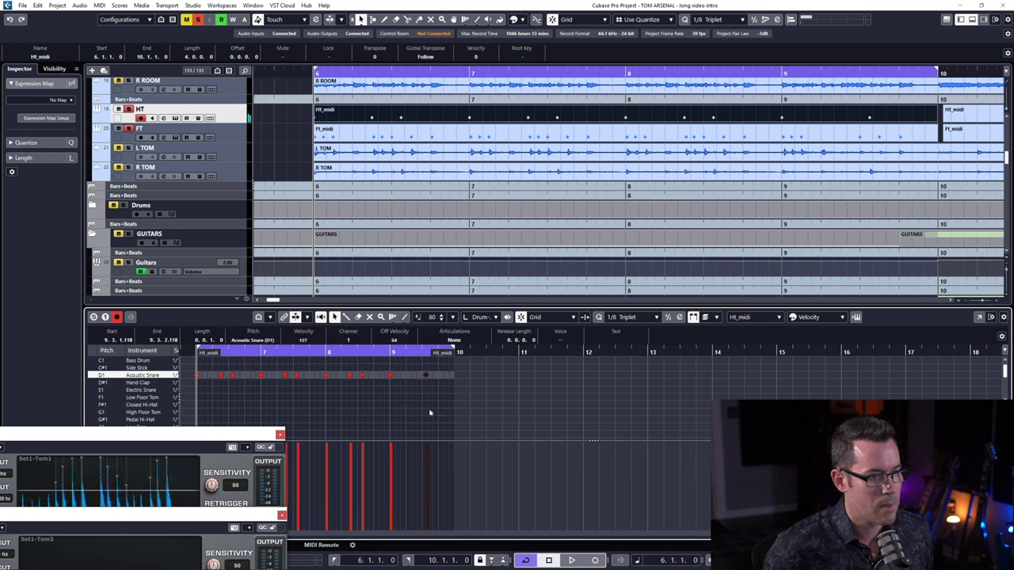
- Arrange the HT and FT Trigger windows side by side below the tom tracks
{"action": "left_click_drag", "start_coordinate": [263, 434], "coordinate": [426, 169]}
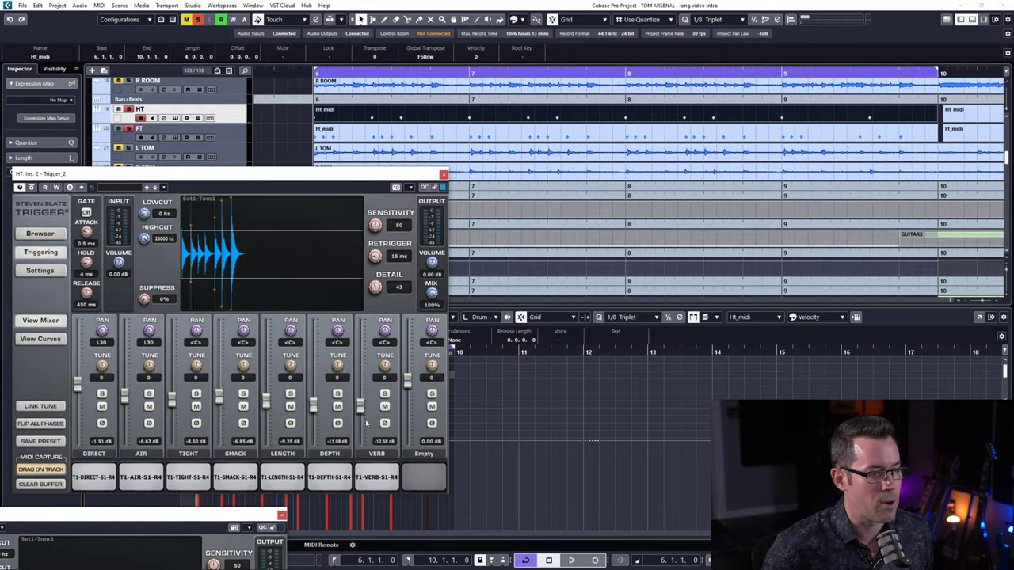
{"action": "left_click_drag", "start_coordinate": [235, 514], "coordinate": [928, 214]}
{"action": "left_click_drag", "start_coordinate": [397, 178], "coordinate": [468, 217]}
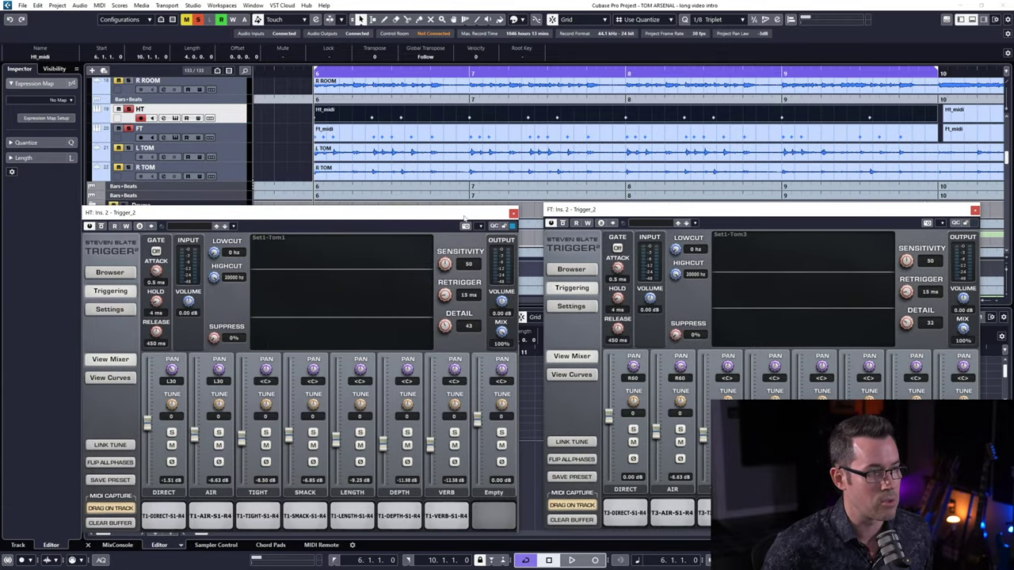
- Take the HT and FT tracks out of solo and play the loop with the other unmuted tracks
{"action": "left_click", "coordinate": [131, 117]}
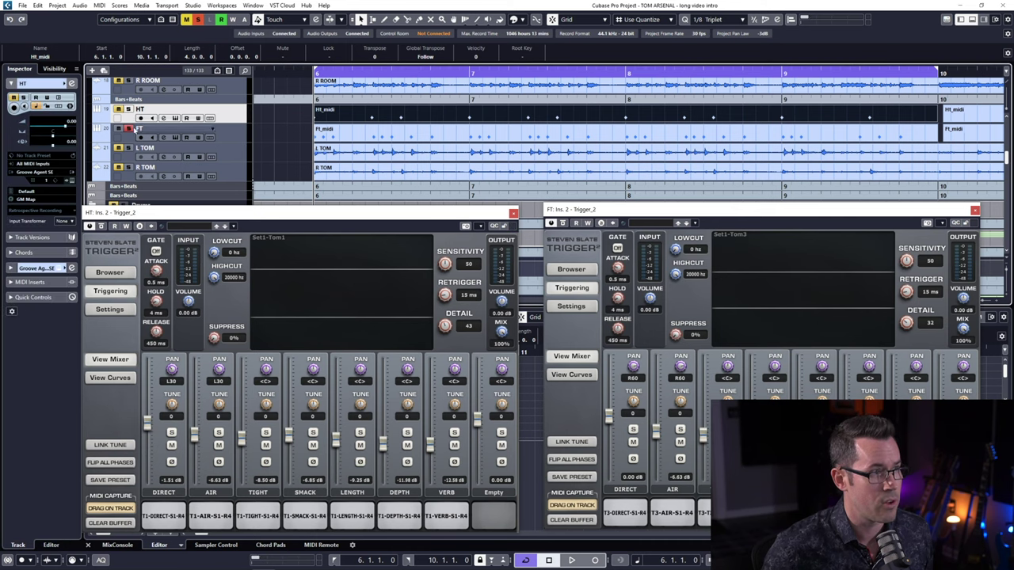
{"action": "left_click", "coordinate": [305, 142]}
{"action": "key", "text": "space"}
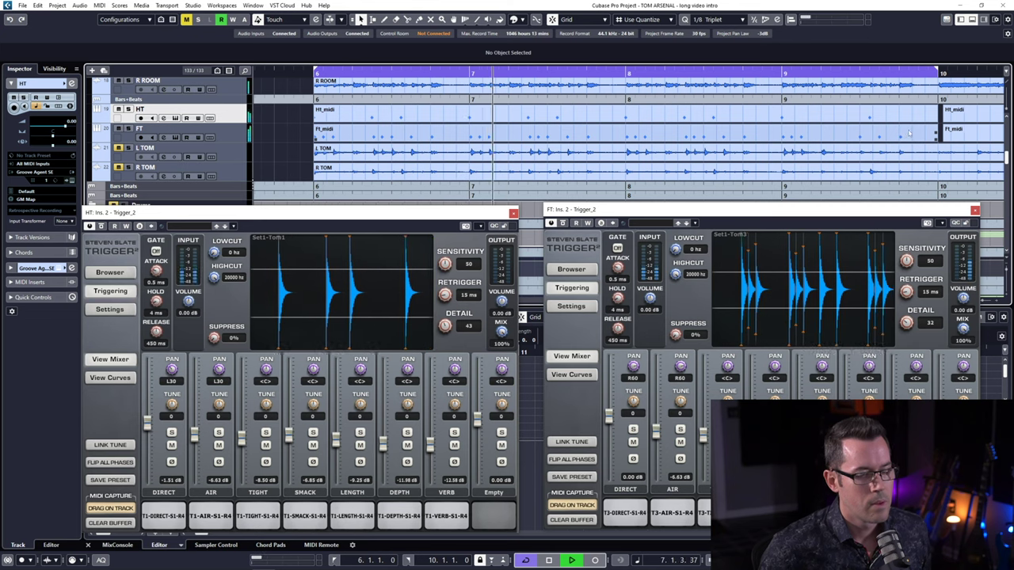
{"action": "key", "text": "space"}
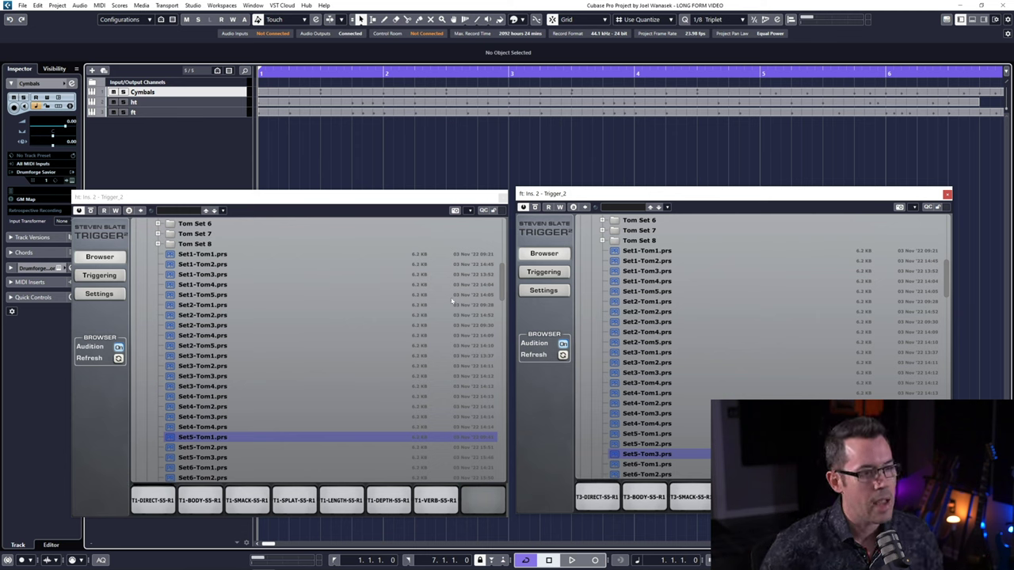
- In the ht Trigger, look through the Room1-Wood presets and briefly expand the Tom Set 1, Tom Set 2 and Tom Set 8 folders
{"action": "scroll", "coordinate": [221, 358], "scroll_direction": "down", "scroll_amount": 4}
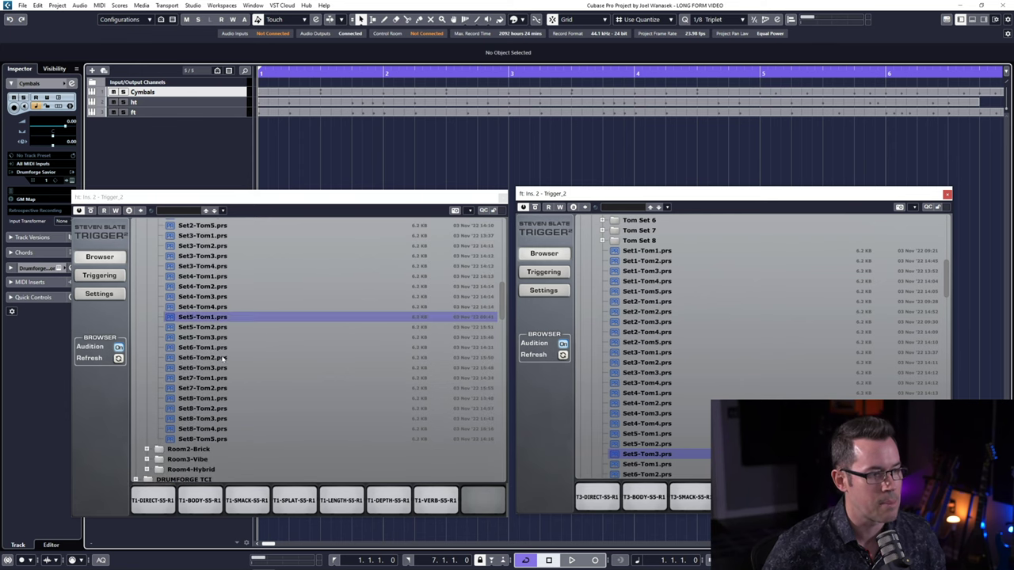
{"action": "scroll", "coordinate": [223, 360], "scroll_direction": "up", "scroll_amount": 1}
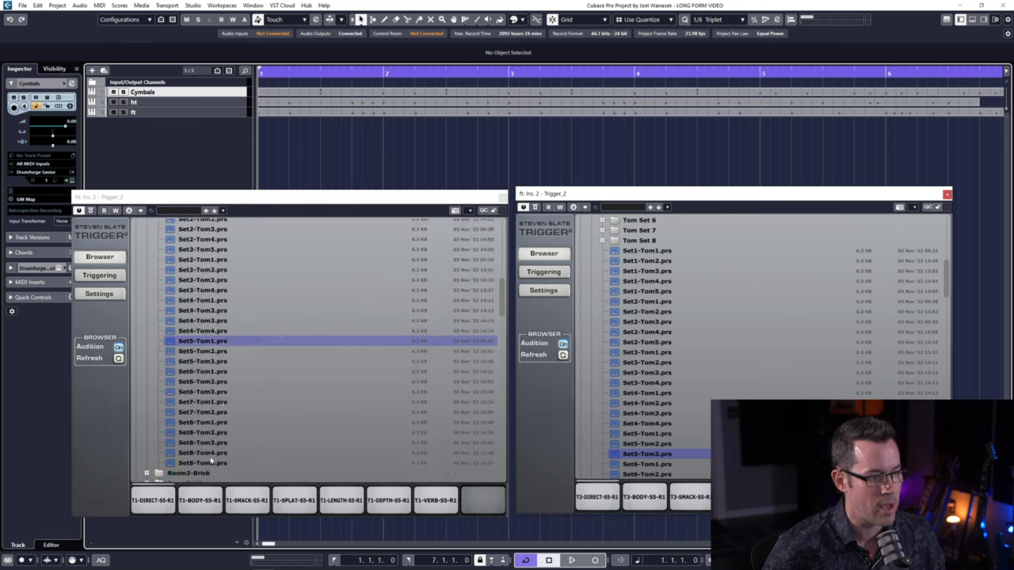
{"action": "scroll", "coordinate": [212, 460], "scroll_direction": "up", "scroll_amount": 6}
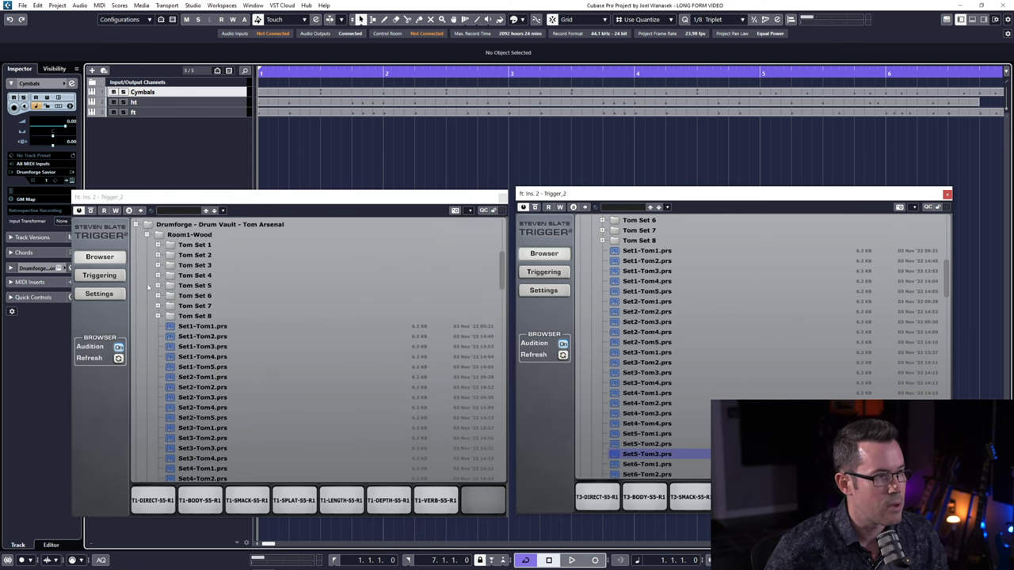
{"action": "left_click", "coordinate": [157, 246]}
{"action": "left_click", "coordinate": [157, 246]}
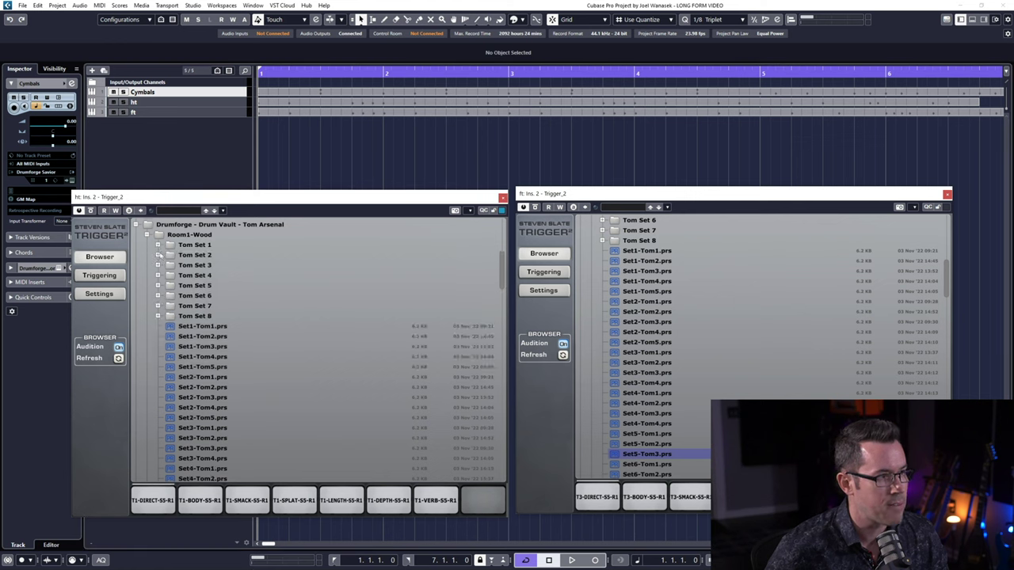
{"action": "left_click", "coordinate": [158, 255]}
{"action": "left_click", "coordinate": [159, 255]}
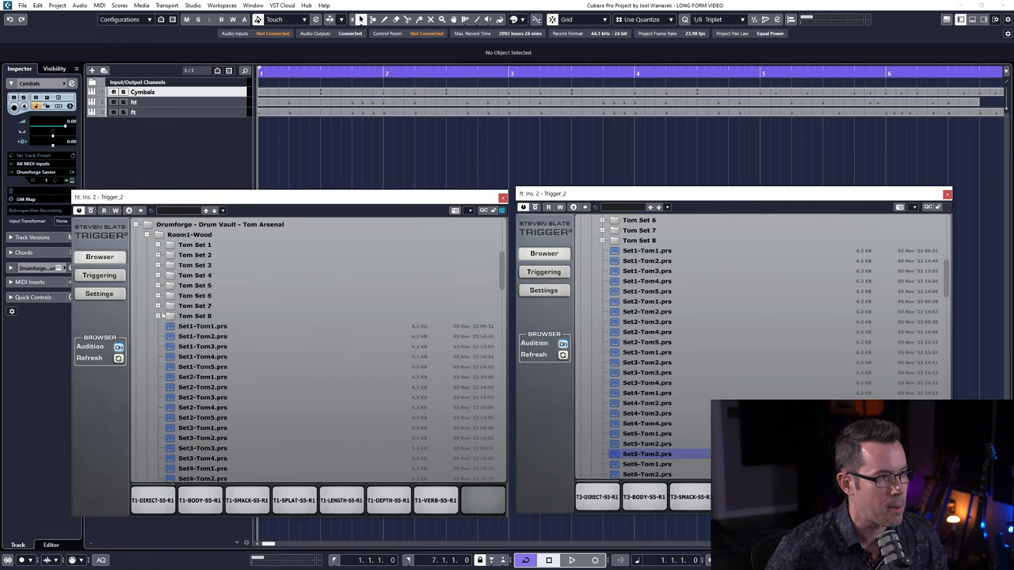
{"action": "left_click", "coordinate": [157, 316]}
{"action": "left_click", "coordinate": [158, 316]}
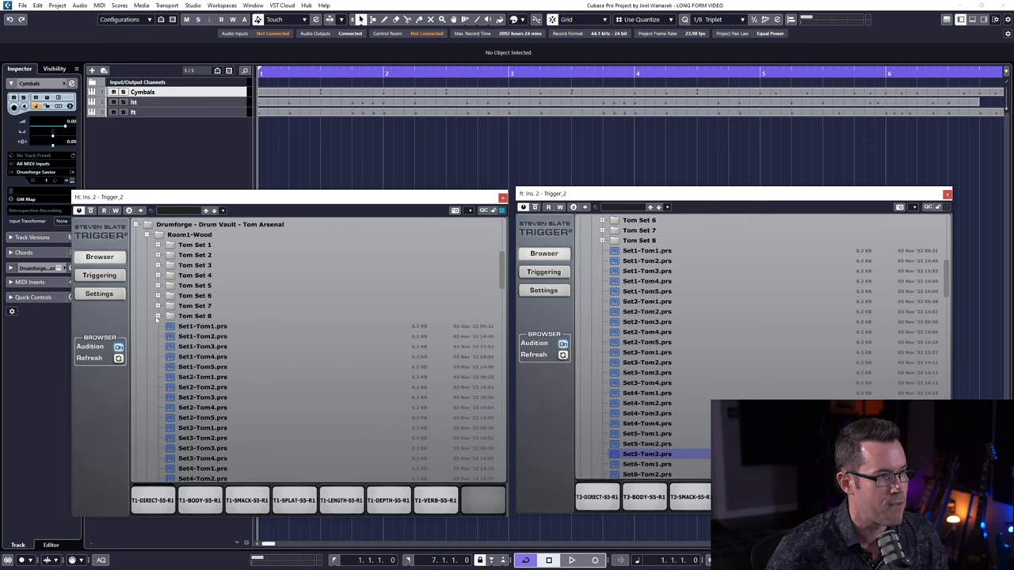
- In the ht Trigger, briefly expand the Tom Set 3 to Tom Set 7 folders in turn and look through the Room1-Wood presets
{"action": "left_click", "coordinate": [159, 265]}
{"action": "left_click", "coordinate": [158, 266]}
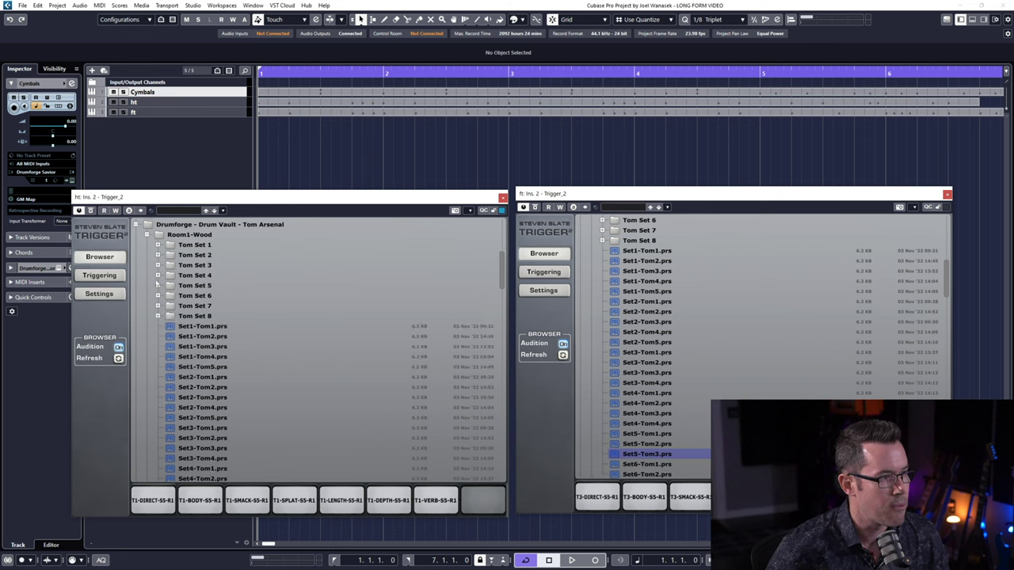
{"action": "left_click", "coordinate": [159, 276]}
{"action": "left_click", "coordinate": [159, 275]}
{"action": "left_click", "coordinate": [159, 286]}
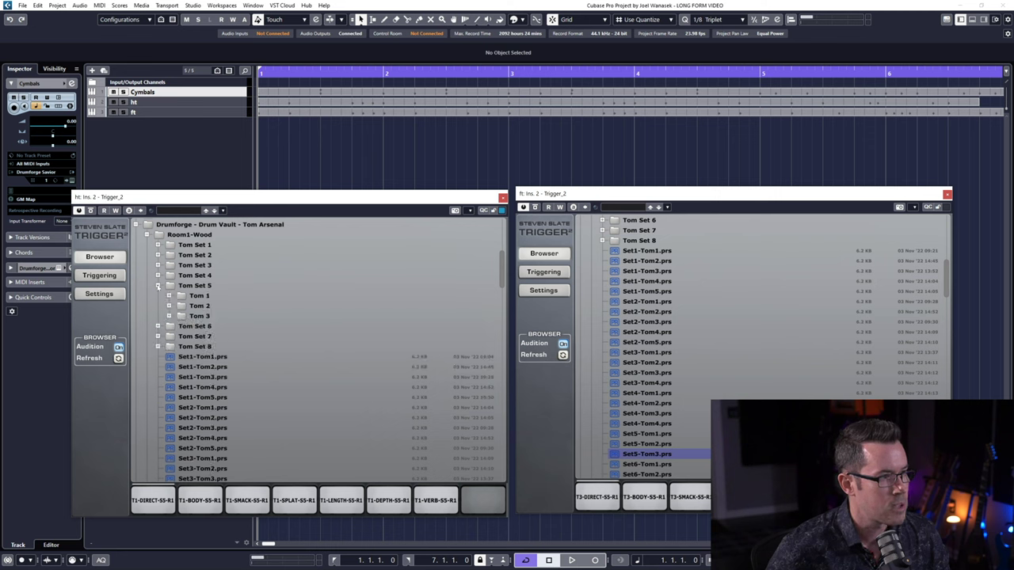
{"action": "left_click", "coordinate": [158, 286]}
{"action": "left_click", "coordinate": [159, 296]}
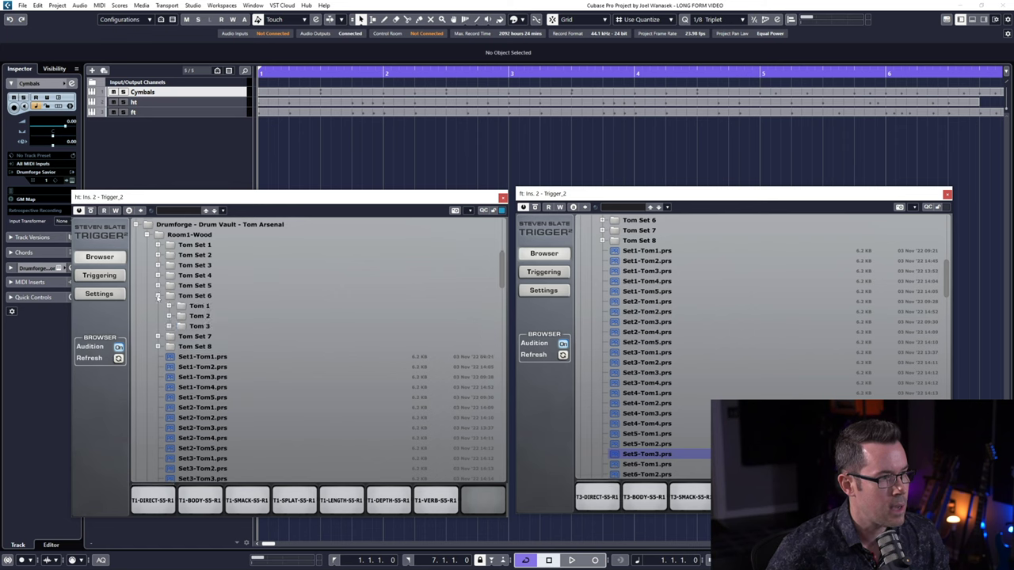
{"action": "left_click", "coordinate": [159, 296]}
{"action": "left_click", "coordinate": [159, 307]}
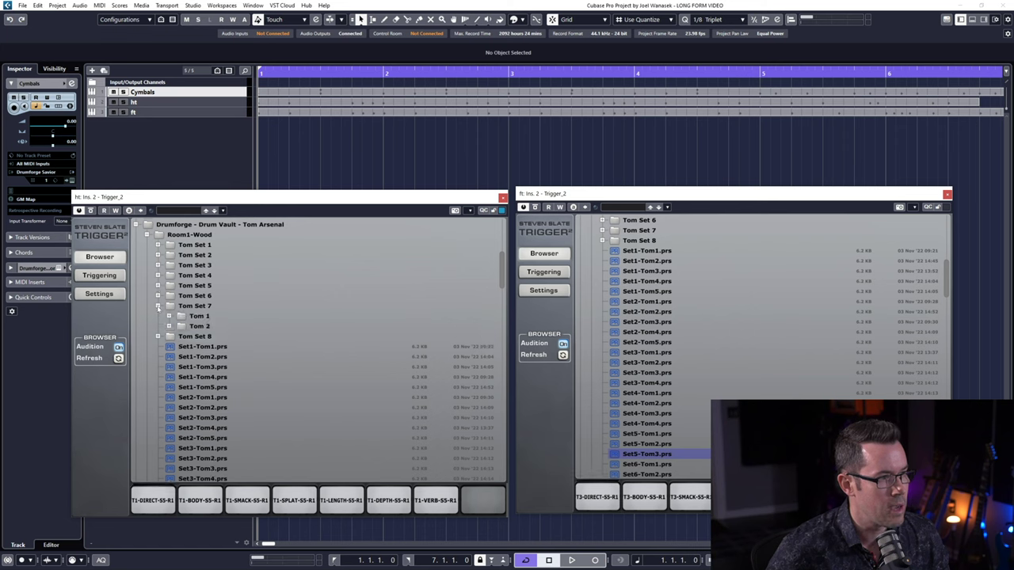
{"action": "left_click", "coordinate": [158, 307]}
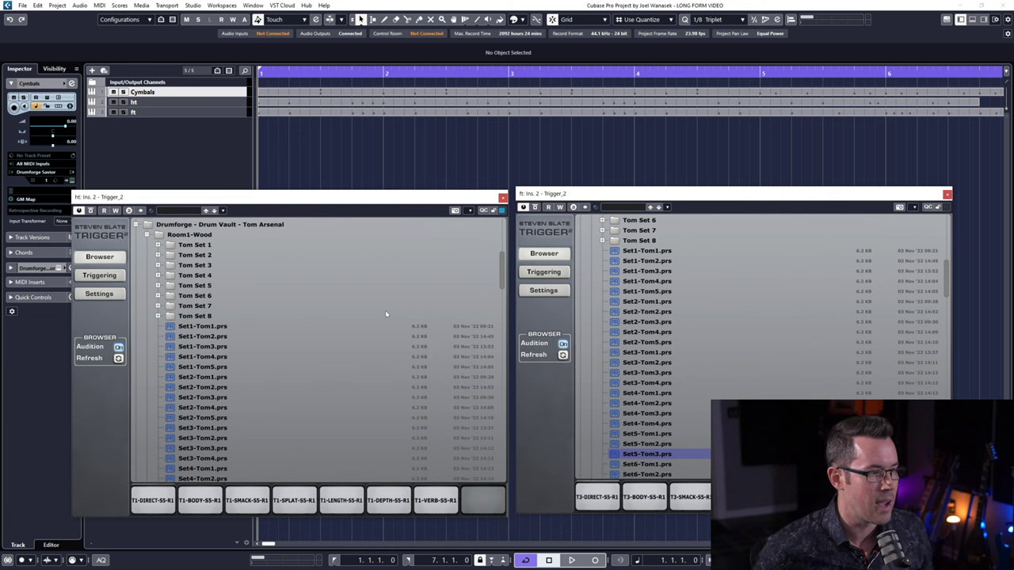
{"action": "scroll", "coordinate": [357, 315], "scroll_direction": "down", "scroll_amount": 2}
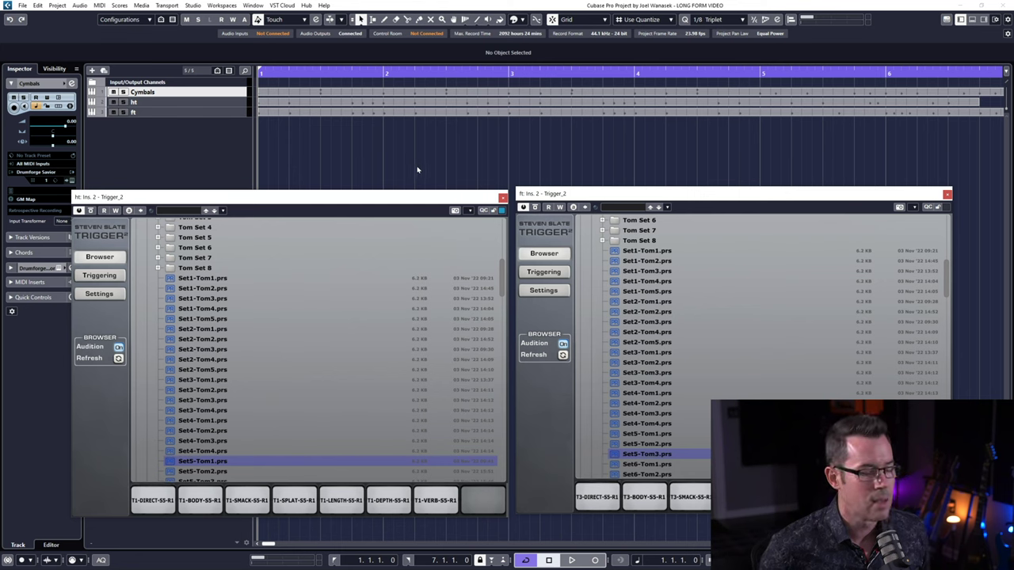
- Align the ht Trigger window with the ft Trigger window and play the loop with all tracks
{"action": "left_click_drag", "start_coordinate": [416, 192], "coordinate": [417, 199]}
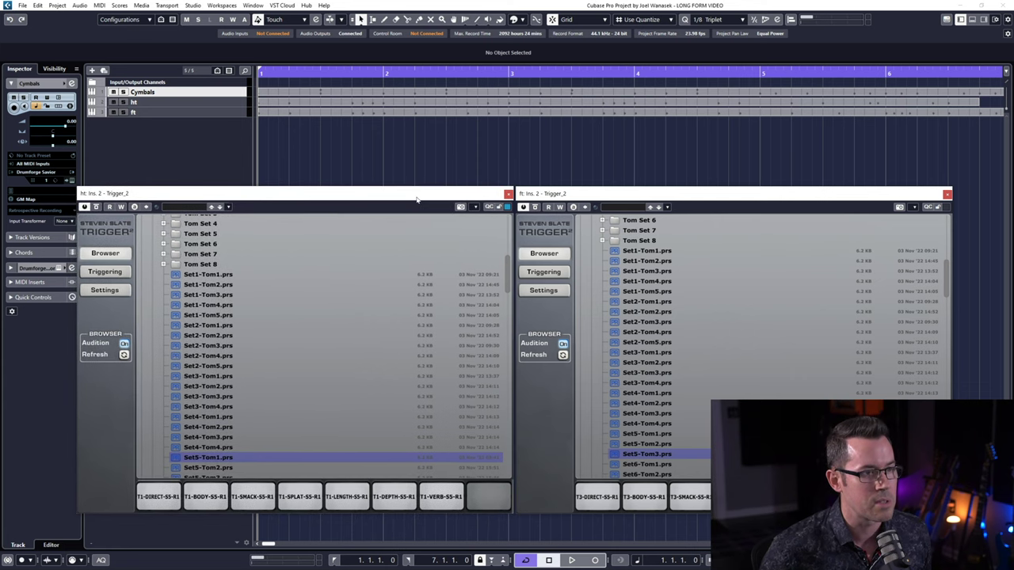
{"action": "key", "text": "space"}
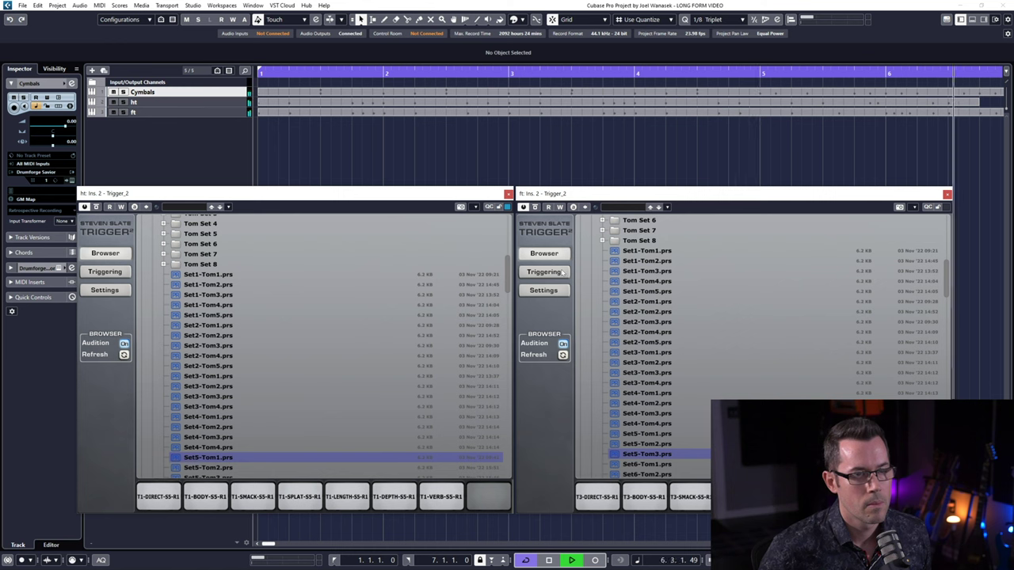
{"action": "key", "text": "space"}
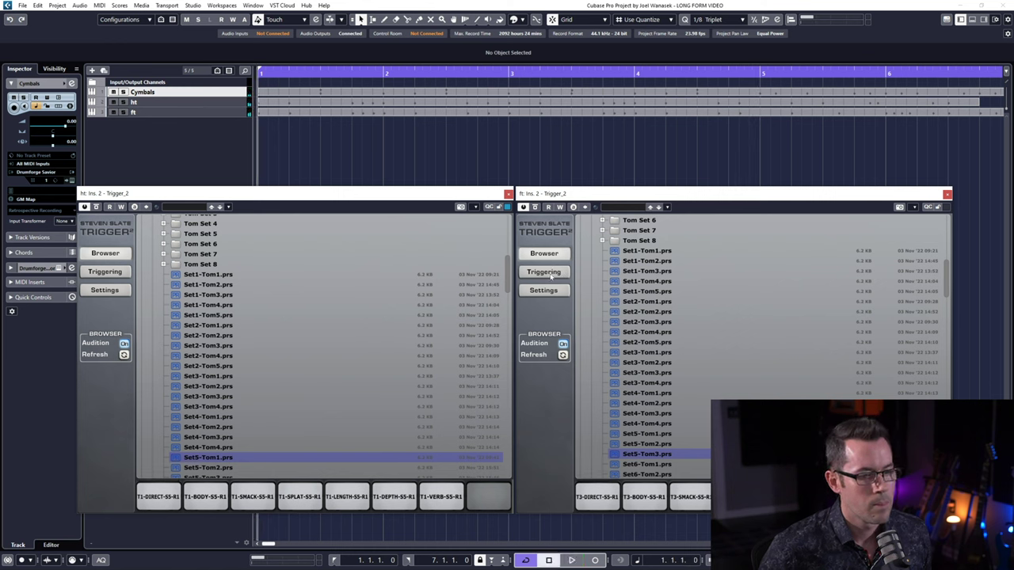
- Solo the ft track and show its Trigger's triggering page with the layer mixer in clear view
{"action": "left_click", "coordinate": [549, 273]}
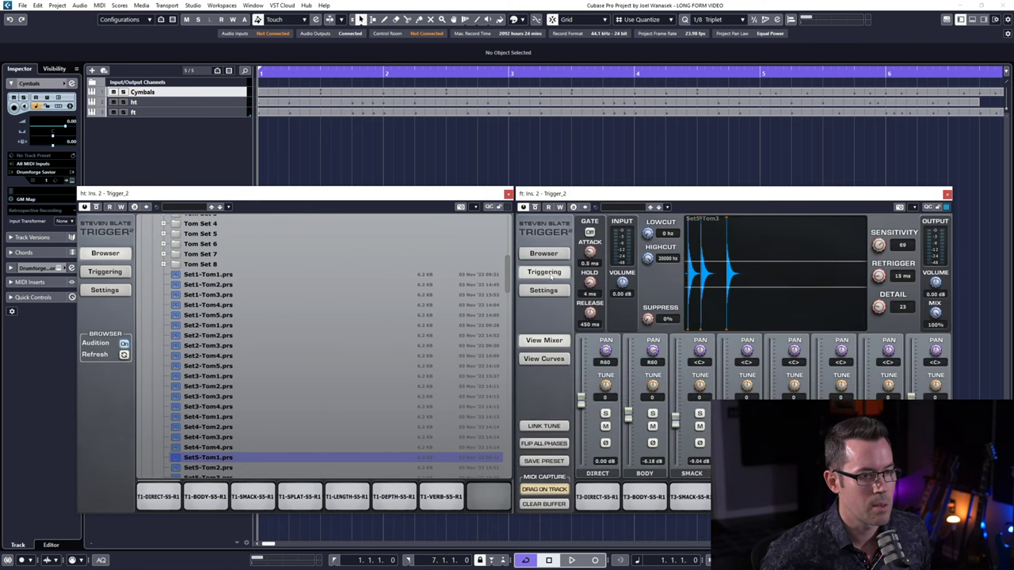
{"action": "left_click", "coordinate": [131, 112]}
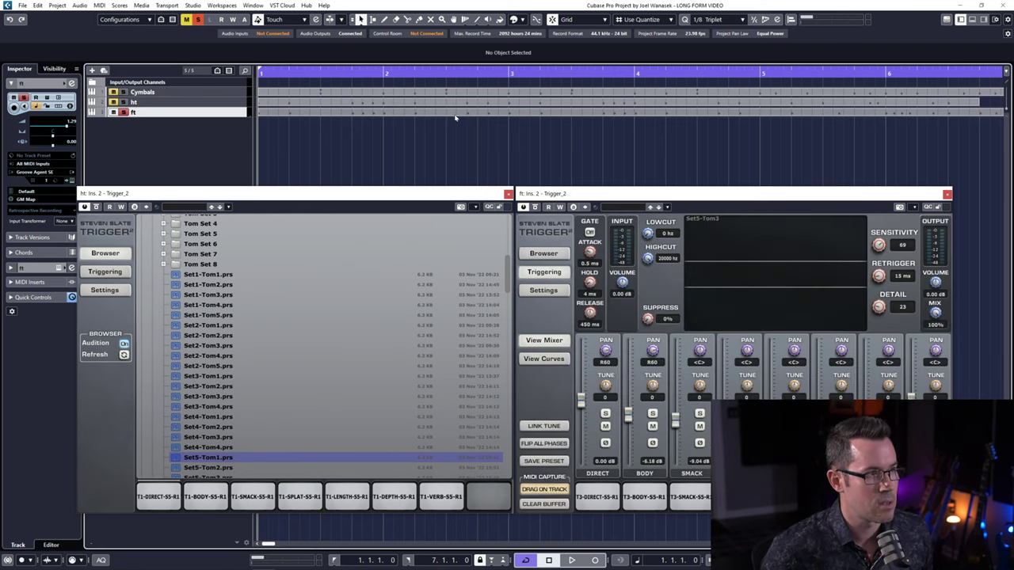
{"action": "left_click_drag", "start_coordinate": [661, 197], "coordinate": [554, 154]}
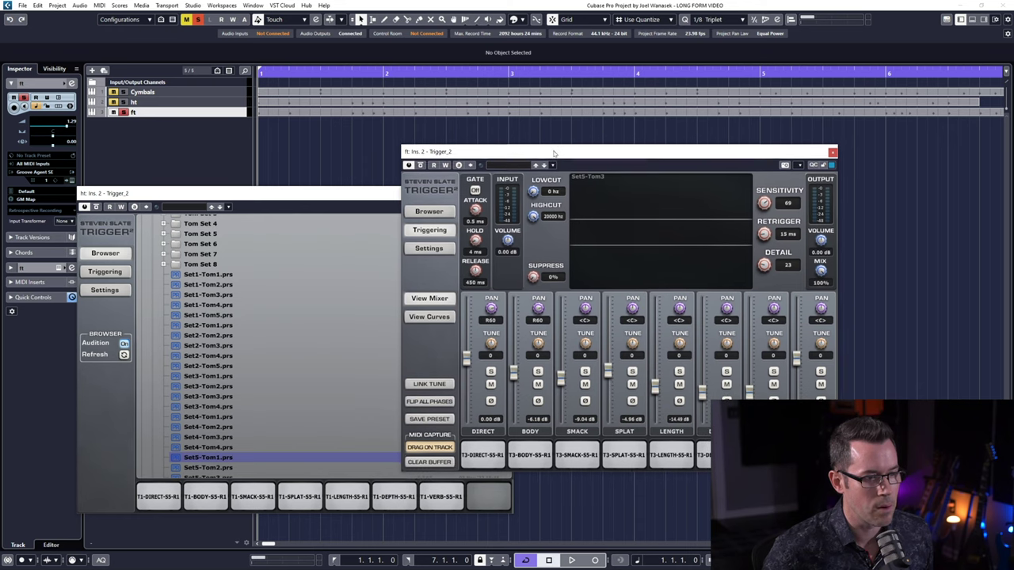
- Pull the Body, Smack, Splat, Length and Depth layers of the ft Trigger all the way down, leaving Direct up
{"action": "left_click_drag", "start_coordinate": [513, 373], "coordinate": [532, 426]}
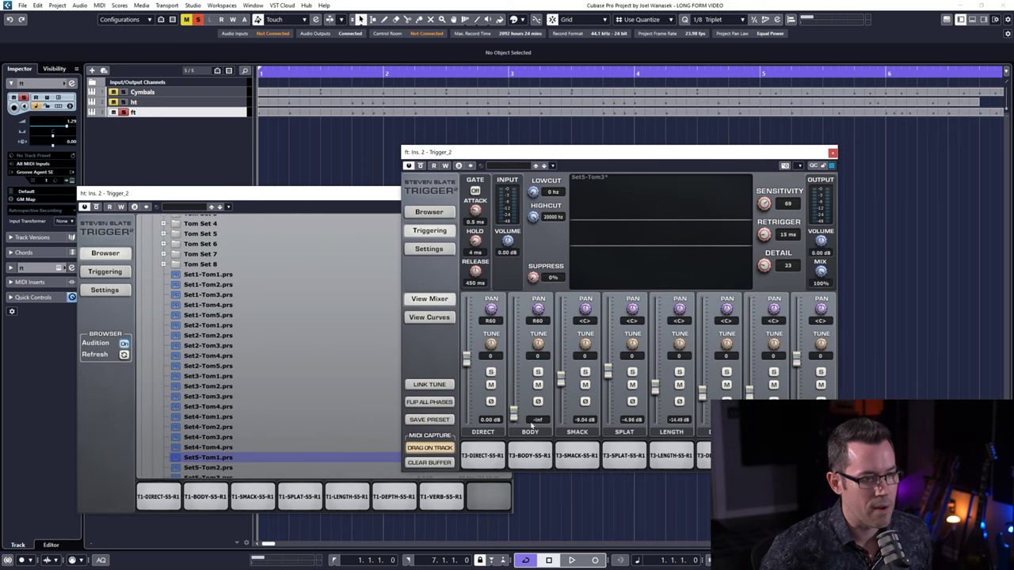
{"action": "left_click_drag", "start_coordinate": [560, 381], "coordinate": [562, 424]}
{"action": "left_click_drag", "start_coordinate": [607, 370], "coordinate": [608, 424]}
{"action": "left_click_drag", "start_coordinate": [655, 387], "coordinate": [655, 424]}
{"action": "left_click_drag", "start_coordinate": [702, 392], "coordinate": [701, 418]}
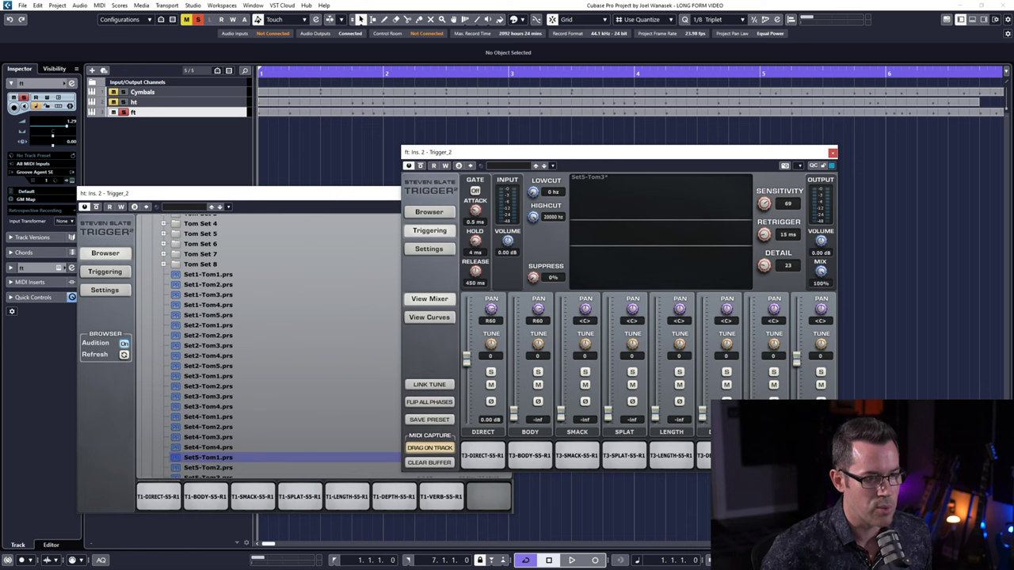
- Play the soloed floor tom with the Direct layer while varying its level, and reset Direct to 0.00 dB
{"action": "key", "text": "space"}
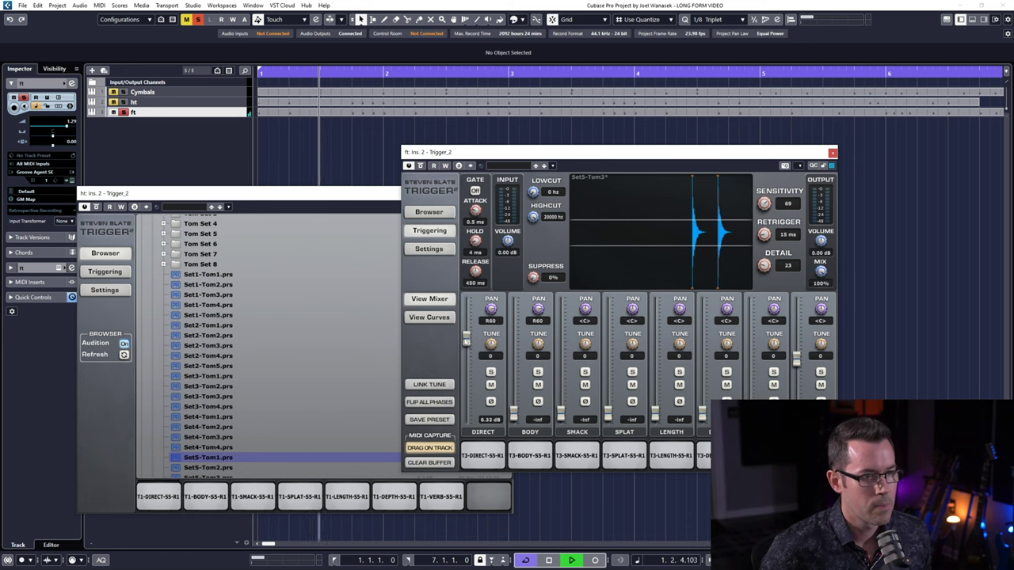
{"action": "mouse_move", "coordinate": [466, 358]}
{"action": "left_mouse_down"}
{"action": "mouse_move", "coordinate": [466, 339]}
{"action": "mouse_move", "coordinate": [468, 363]}
{"action": "left_mouse_up"}
{"action": "key", "text": "space"}
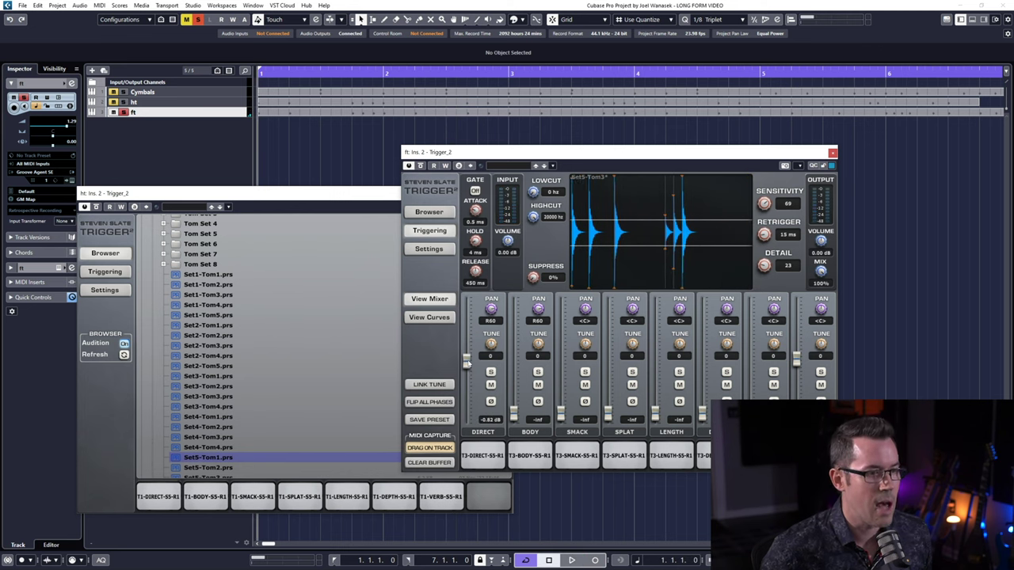
{"action": "left_click", "coordinate": [467, 363], "text": "ctrl"}
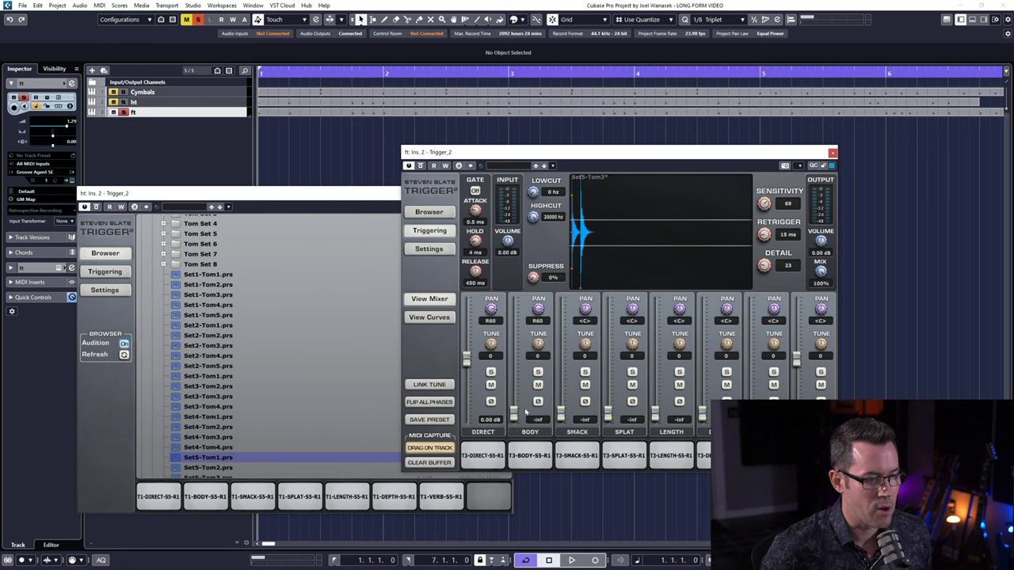
- Play the loop while blending Body up to about 7 dB with Direct, and return Body to -inf and Direct to 0.00 dB
{"action": "key", "text": "space"}
{"action": "mouse_move", "coordinate": [513, 417]}
{"action": "left_mouse_down"}
{"action": "mouse_move", "coordinate": [522, 333]}
{"action": "mouse_move", "coordinate": [513, 414]}
{"action": "left_mouse_up"}
{"action": "key", "text": "space"}
{"action": "key", "text": "space"}
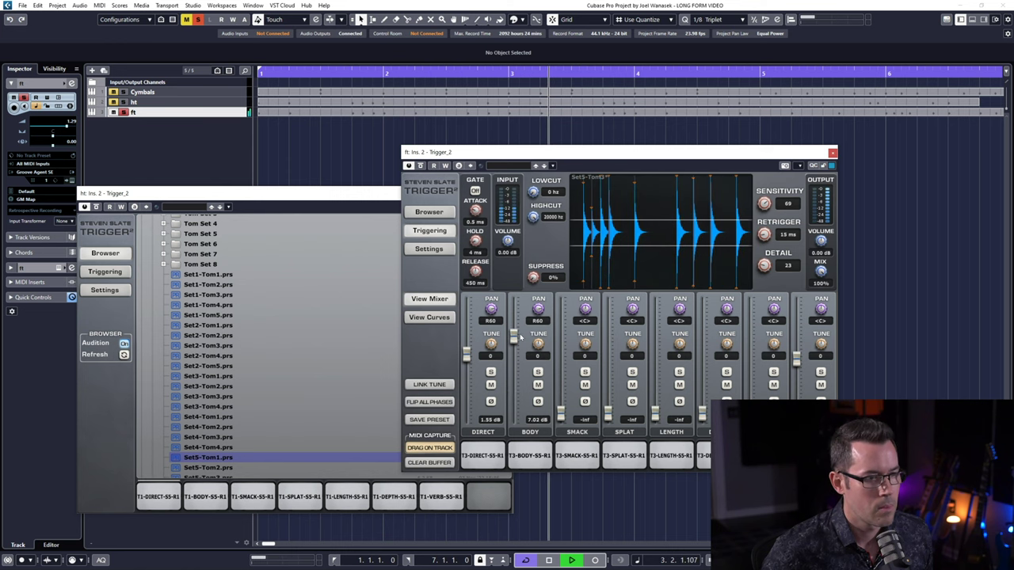
{"action": "key", "text": "space"}
{"action": "left_click", "coordinate": [468, 356], "text": "ctrl"}
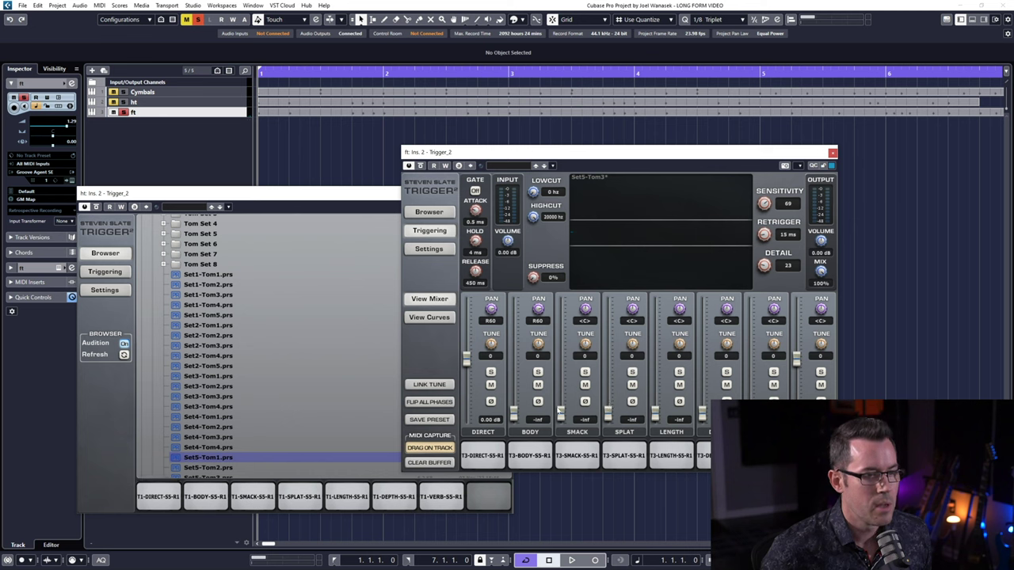
- Raise Smack to 2.00 dB during playback and listen to it in solo before taking it out of solo
{"action": "key", "text": "space"}
{"action": "left_click_drag", "start_coordinate": [560, 412], "coordinate": [560, 356]}
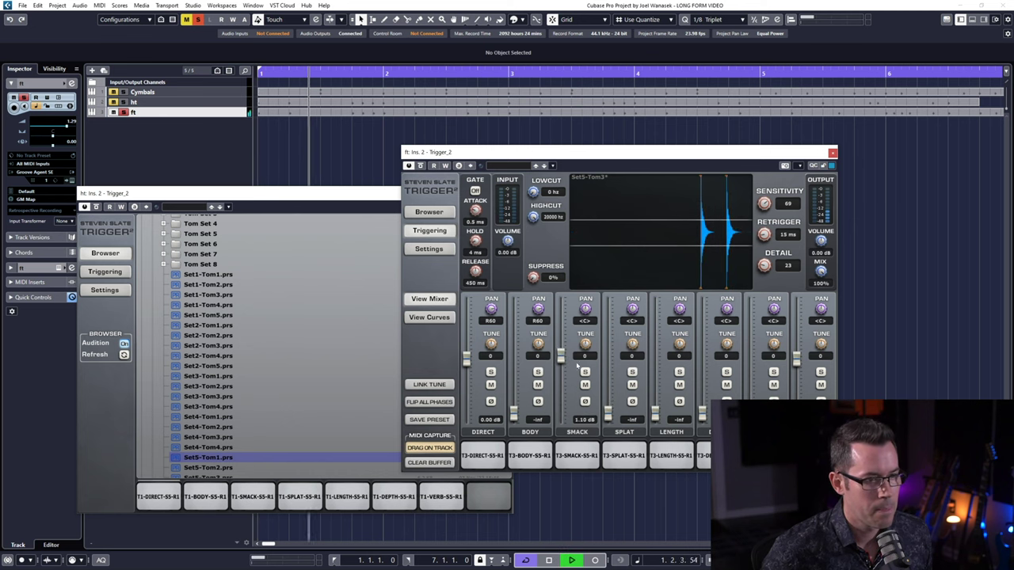
{"action": "left_click", "coordinate": [585, 372]}
{"action": "scroll", "coordinate": [560, 354], "scroll_direction": "up", "scroll_amount": 2}
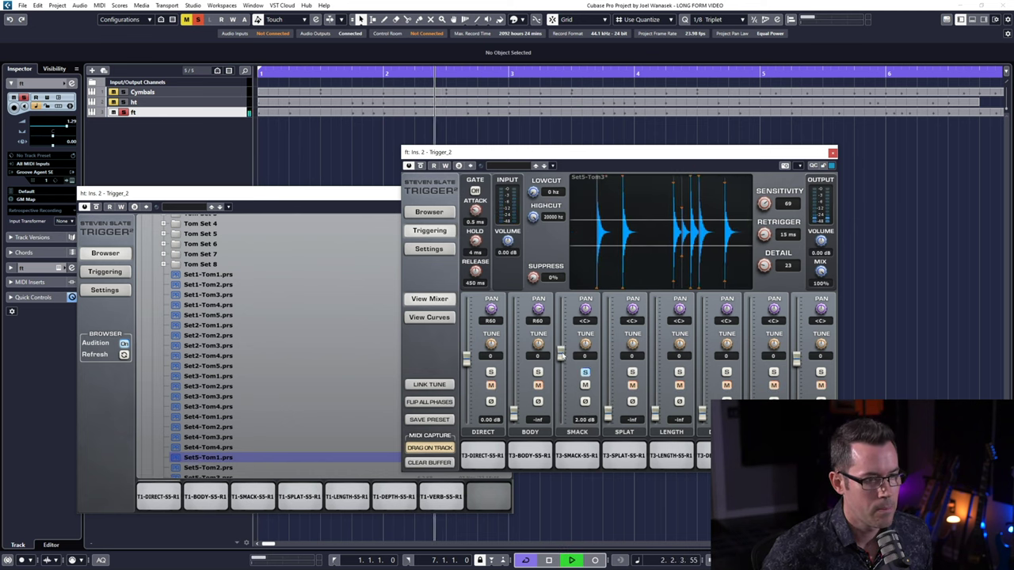
{"action": "key", "text": "space"}
{"action": "left_click", "coordinate": [584, 373]}
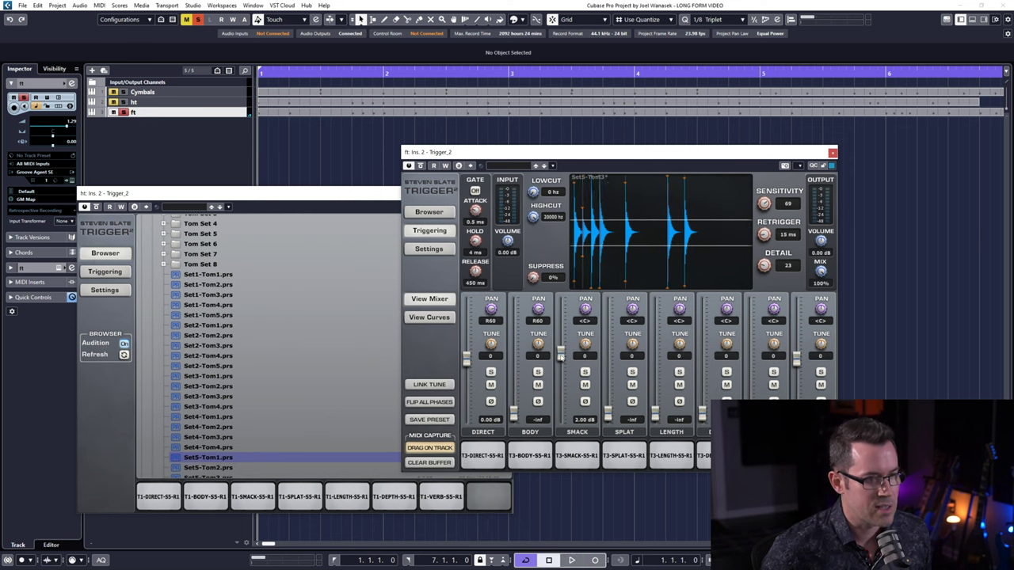
- Raise the Smack layer to 2.57 dB and compare the floor tom with Smack muted and unmuted
{"action": "mouse_move", "coordinate": [560, 355]}
{"action": "left_mouse_down"}
{"action": "mouse_move", "coordinate": [564, 375]}
{"action": "mouse_move", "coordinate": [564, 356]}
{"action": "left_mouse_up"}
{"action": "key", "text": "space"}
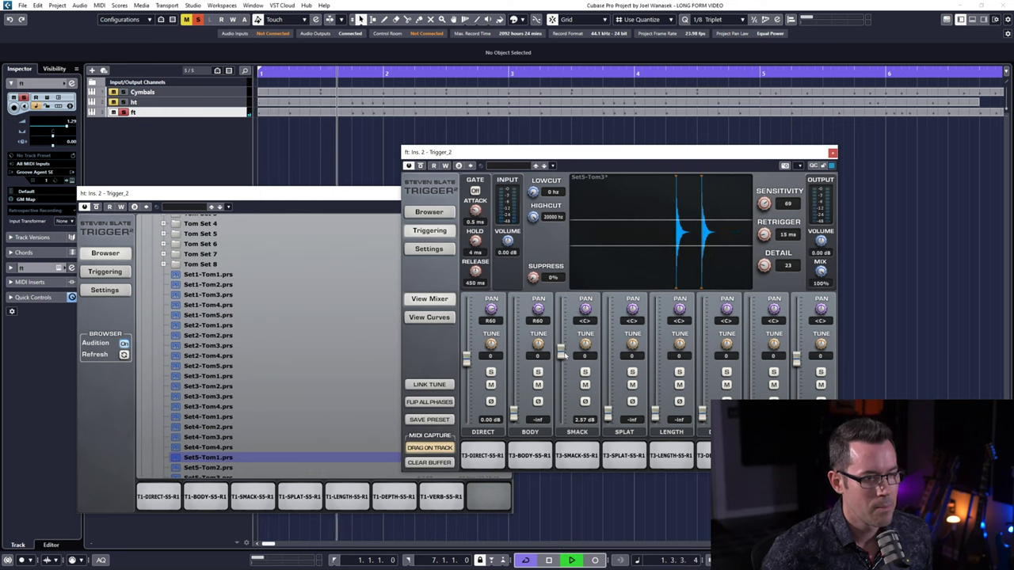
{"action": "left_click", "coordinate": [584, 385]}
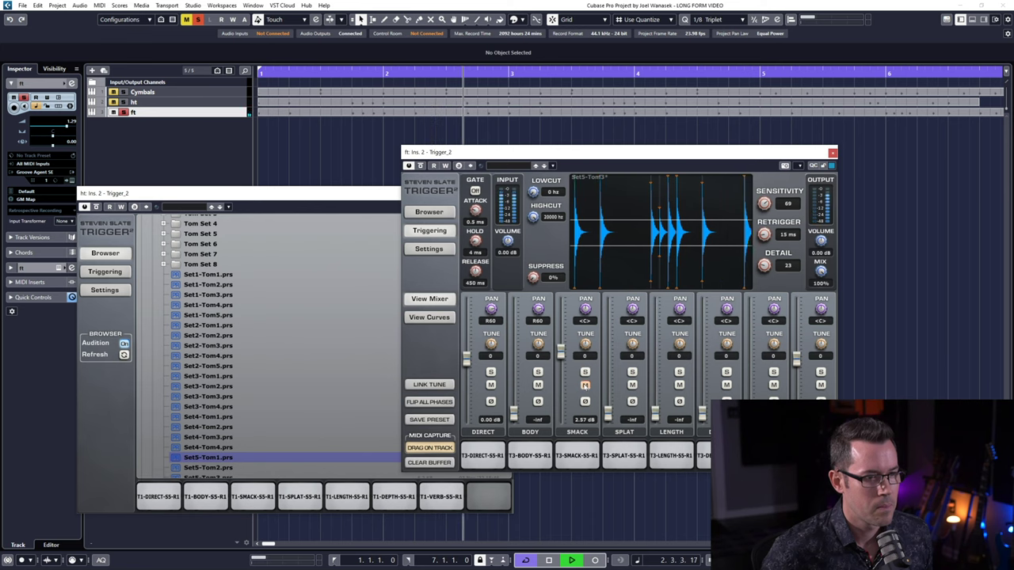
{"action": "key", "text": "space"}
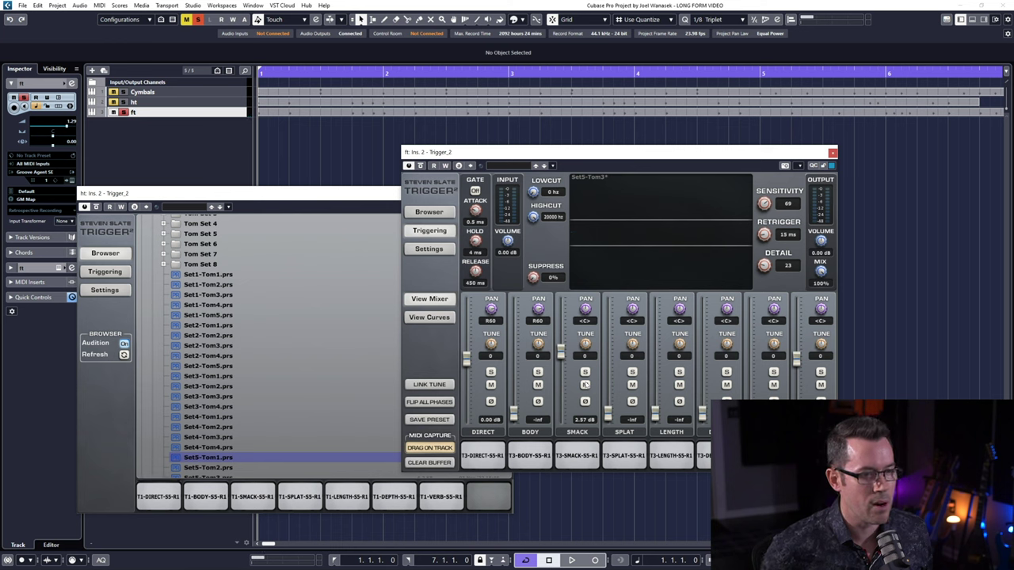
{"action": "key", "text": "space"}
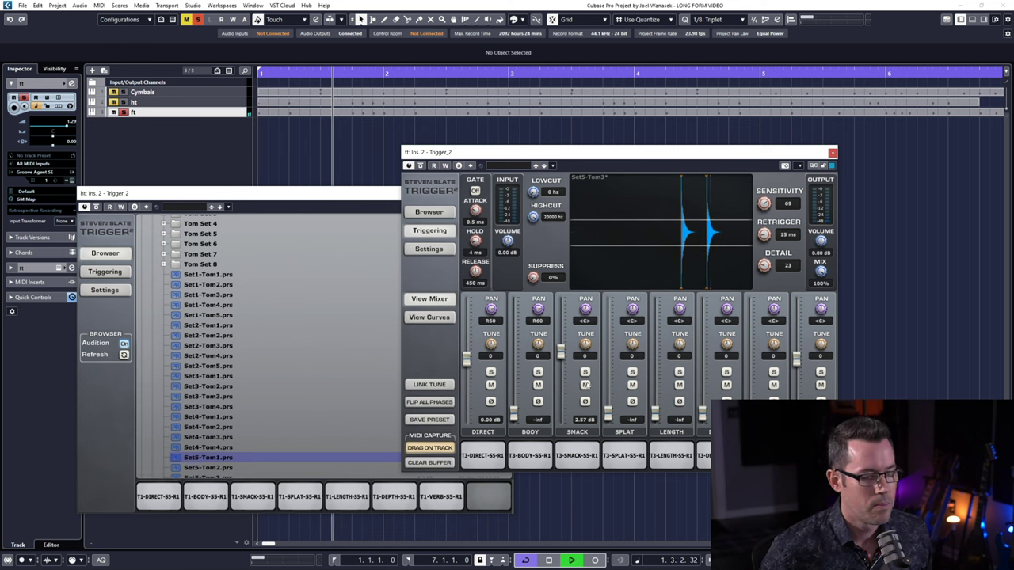
{"action": "key", "text": "space"}
- Pull Smack down to -inf and audition the Splat layer at -1.86 dB with Direct
{"action": "left_click_drag", "start_coordinate": [562, 353], "coordinate": [607, 362]}
{"action": "key", "text": "space"}
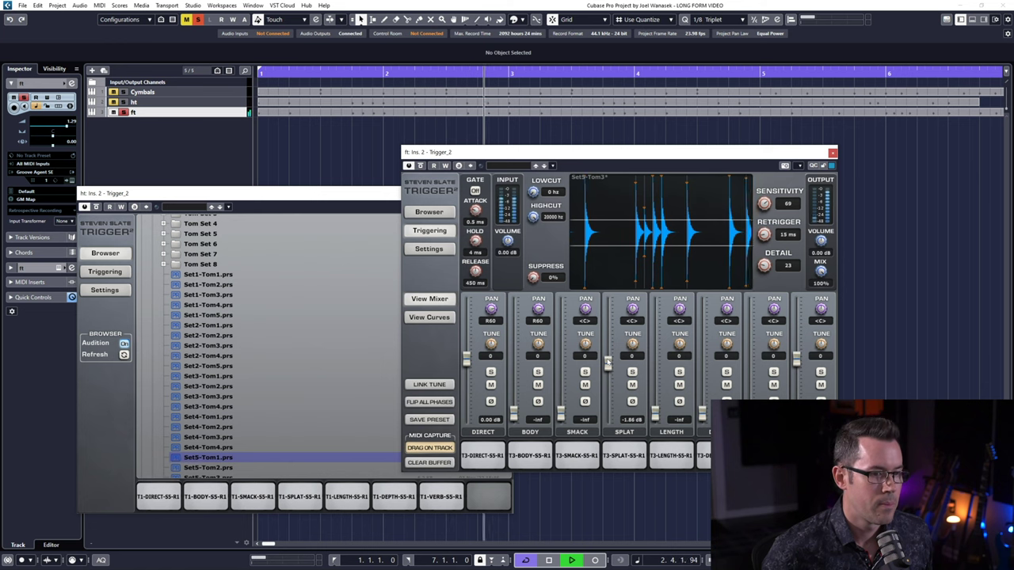
{"action": "key", "text": "space"}
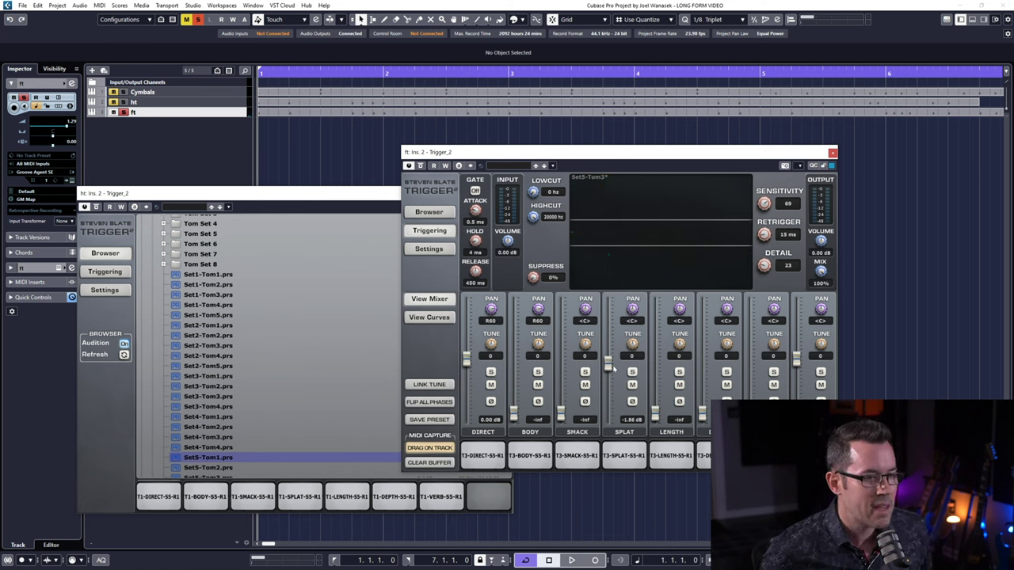
{"action": "key", "text": "space"}
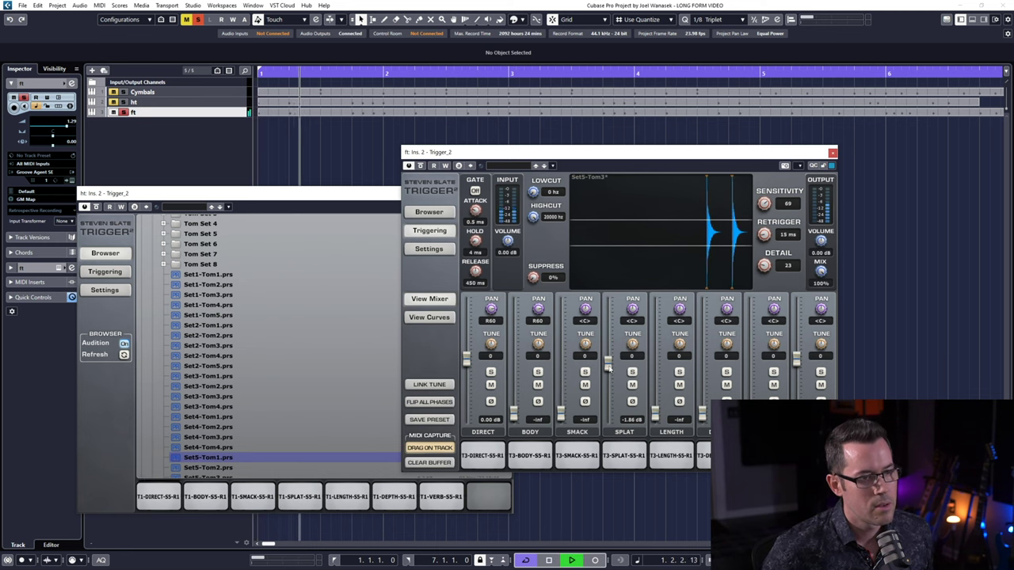
- Pull Splat down to -inf, audition the Length layer at about -10.6 dB with Direct, and return Length to -inf
{"action": "left_click_drag", "start_coordinate": [609, 364], "coordinate": [658, 380]}
{"action": "key", "text": "space"}
{"action": "key", "text": "space"}
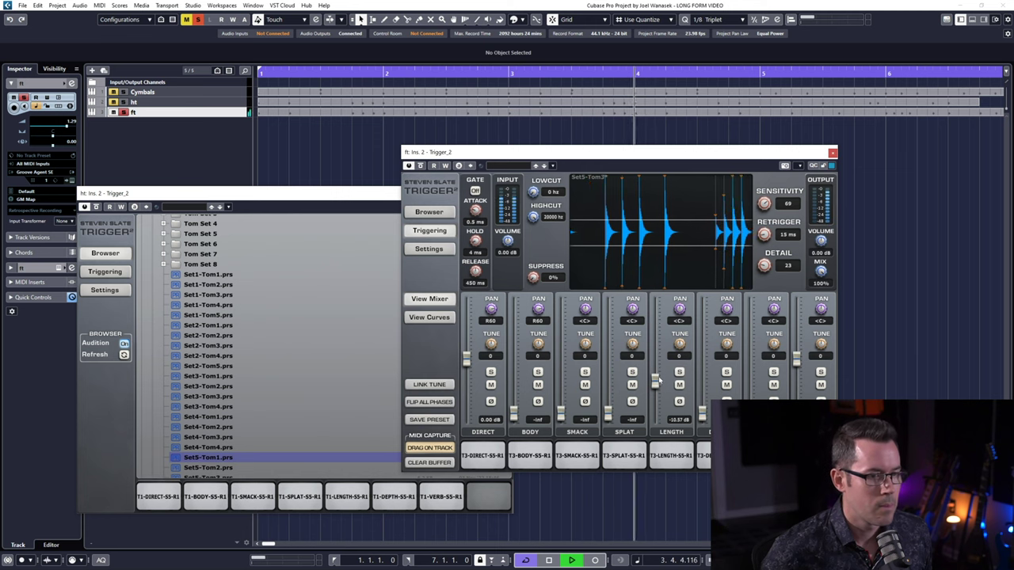
{"action": "key", "text": "space"}
{"action": "left_click_drag", "start_coordinate": [657, 380], "coordinate": [668, 438]}
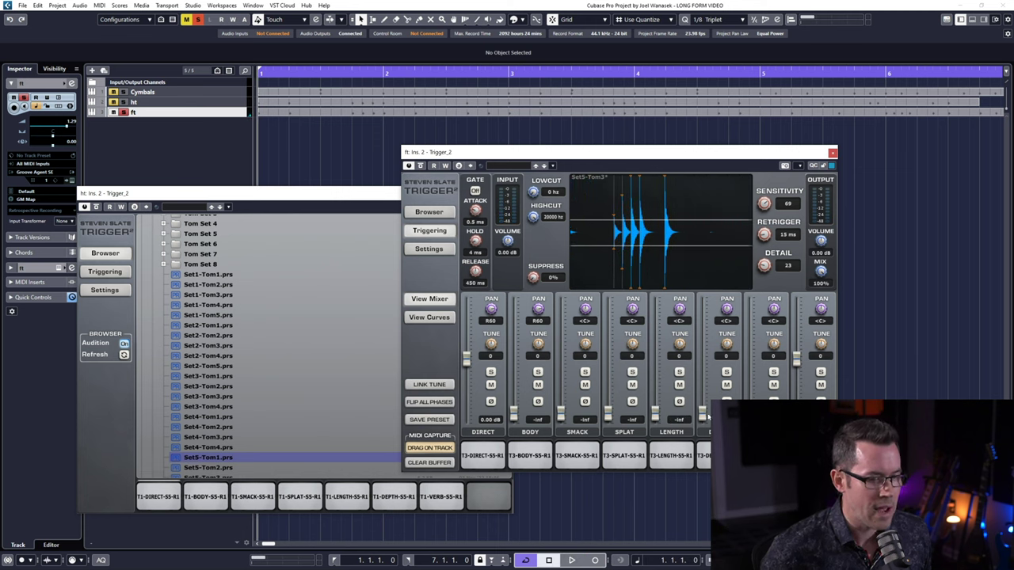
- Play the loop to audition the Depth layer with Direct, and repeat with the Verb layer raised instead
{"action": "key", "text": "space"}
{"action": "mouse_move", "coordinate": [702, 417]}
{"action": "left_mouse_down"}
{"action": "mouse_move", "coordinate": [707, 373]}
{"action": "mouse_move", "coordinate": [704, 418]}
{"action": "left_mouse_up"}
{"action": "key", "text": "space"}
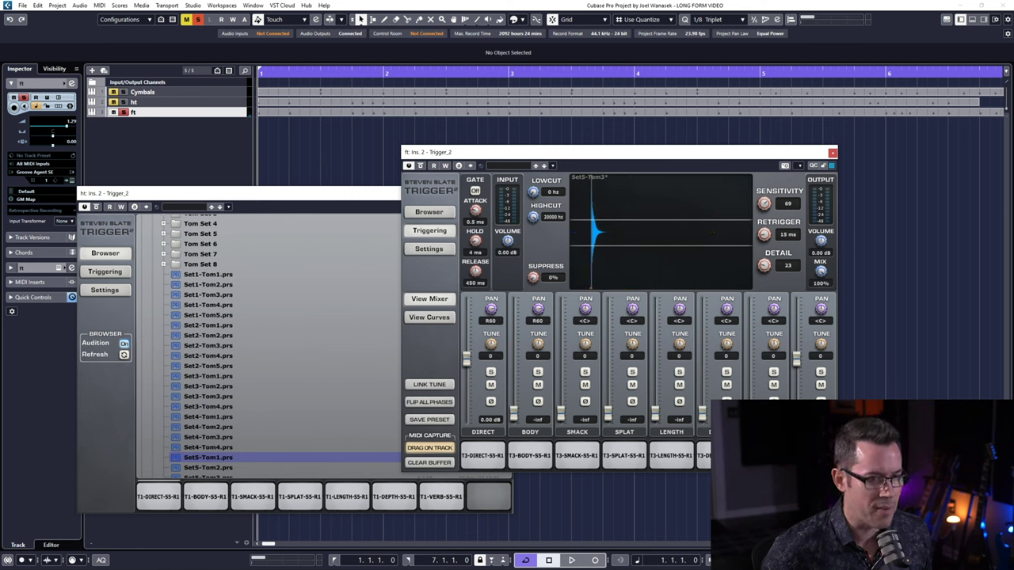
{"action": "key", "text": "space"}
{"action": "left_click_drag", "start_coordinate": [749, 418], "coordinate": [748, 373]}
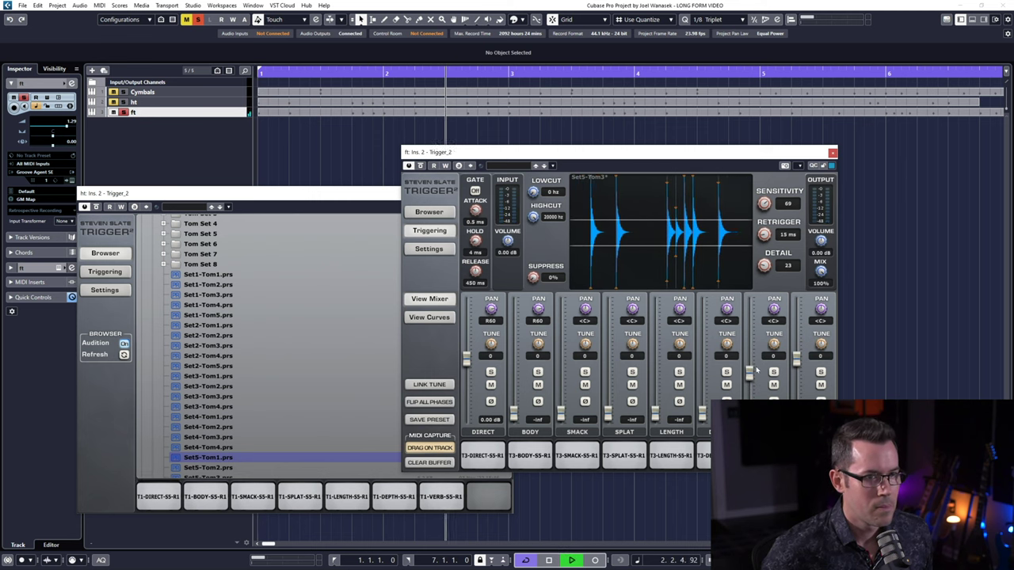
{"action": "key", "text": "space"}
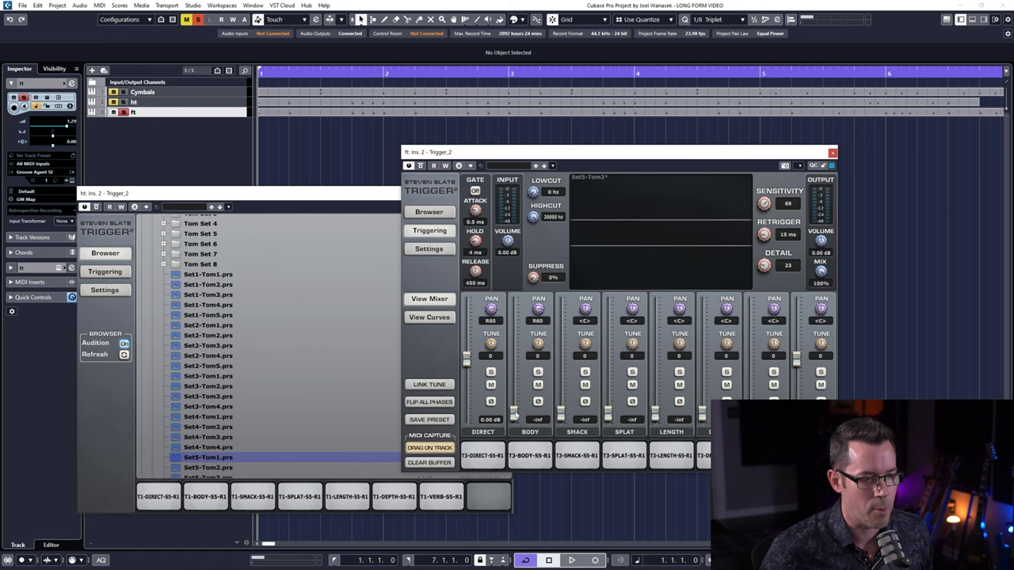
- Raise Body to -4.10 dB, Smack to -2.58 dB and Splat to 0.32 dB, and audition the blend with Direct
{"action": "left_click_drag", "start_coordinate": [513, 417], "coordinate": [513, 368]}
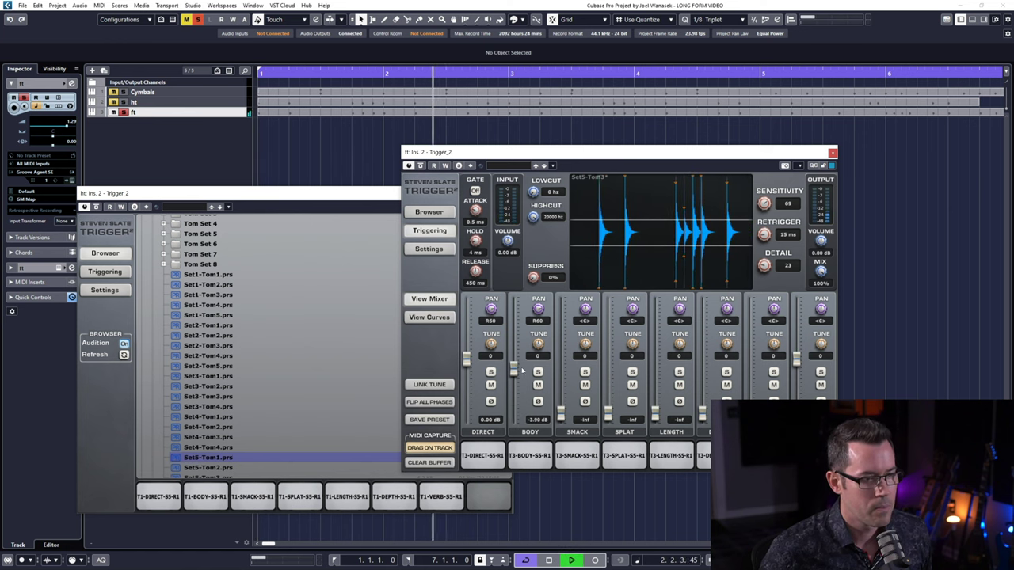
{"action": "left_click_drag", "start_coordinate": [561, 417], "coordinate": [608, 357]}
{"action": "key", "text": "space"}
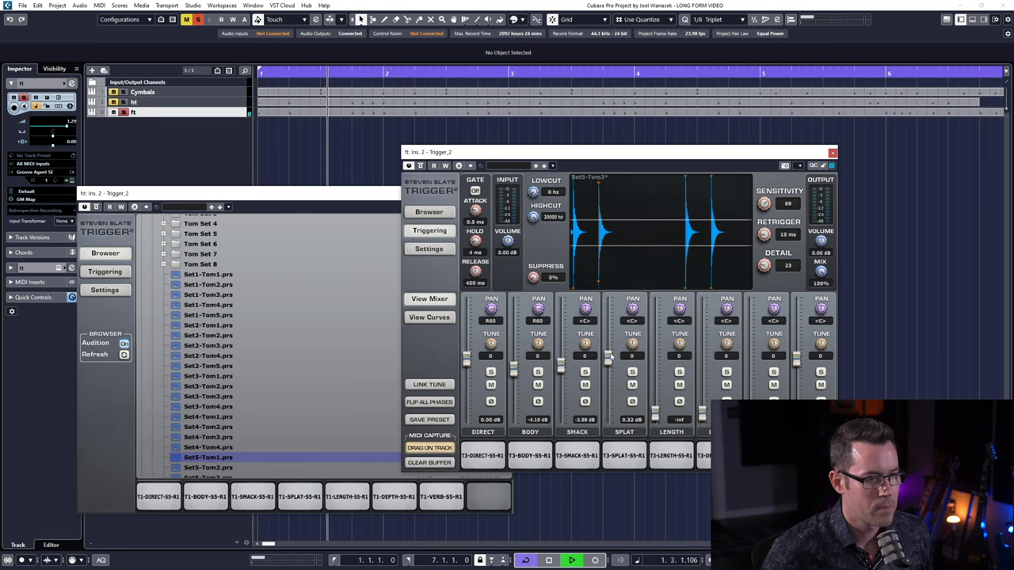
{"action": "key", "text": "space"}
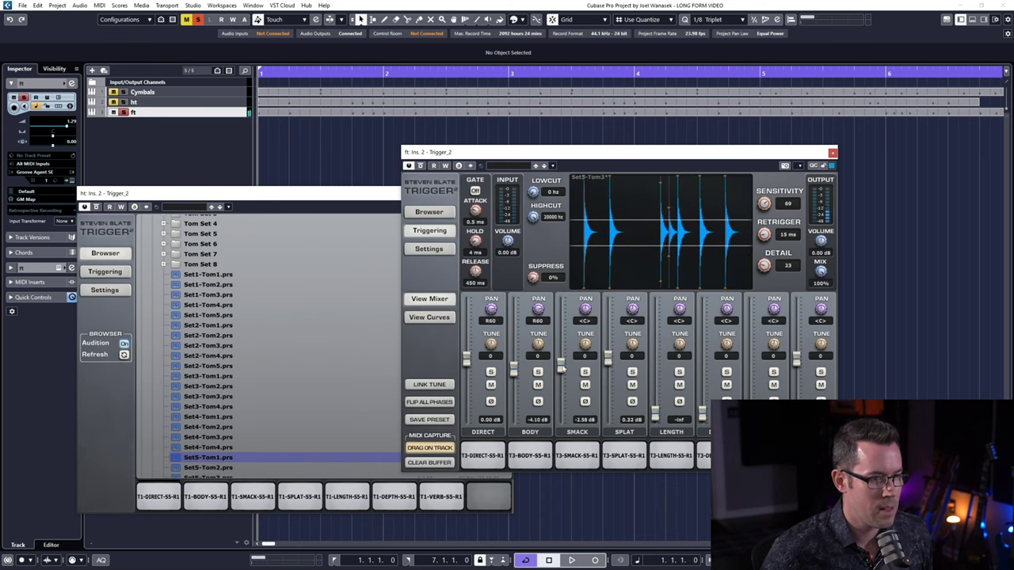
- Audition the floor tom with Smack at -inf, and compare it with Smack at 0.32 dB and Splat at -inf
{"action": "left_click_drag", "start_coordinate": [561, 366], "coordinate": [561, 416]}
{"action": "key", "text": "space"}
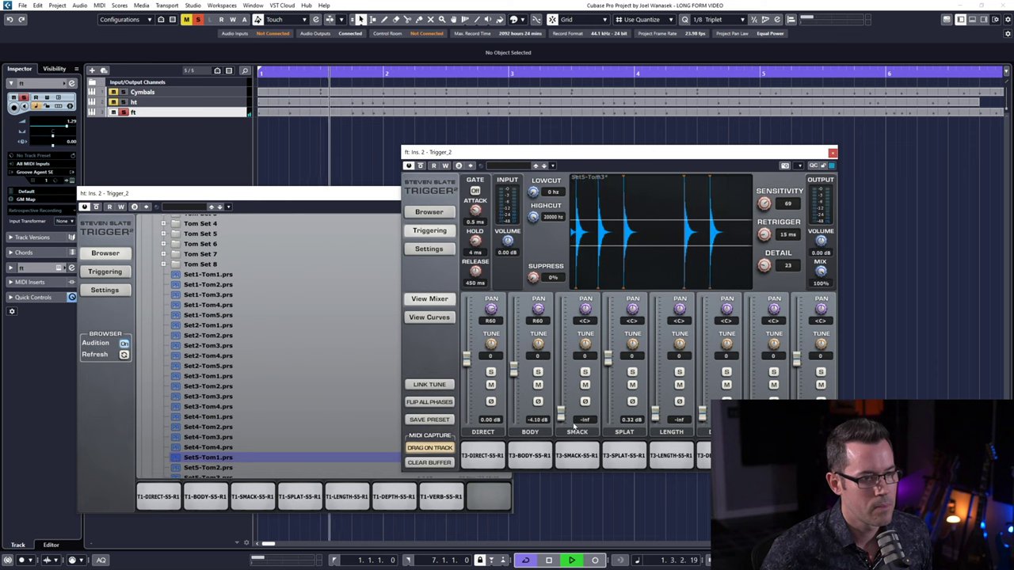
{"action": "key", "text": "space"}
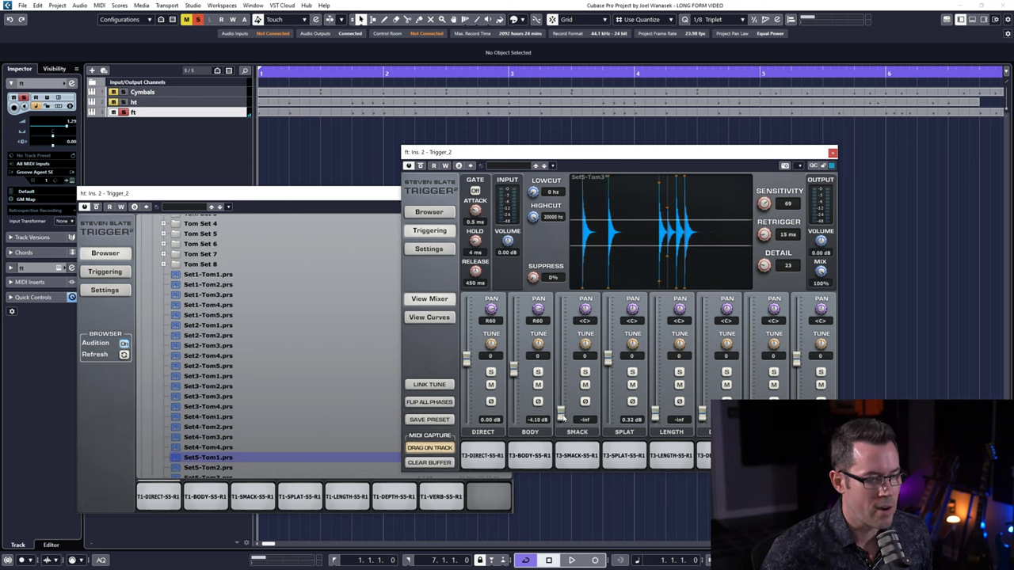
{"action": "key", "text": "space"}
{"action": "left_click_drag", "start_coordinate": [561, 415], "coordinate": [561, 356]}
{"action": "key", "text": "space"}
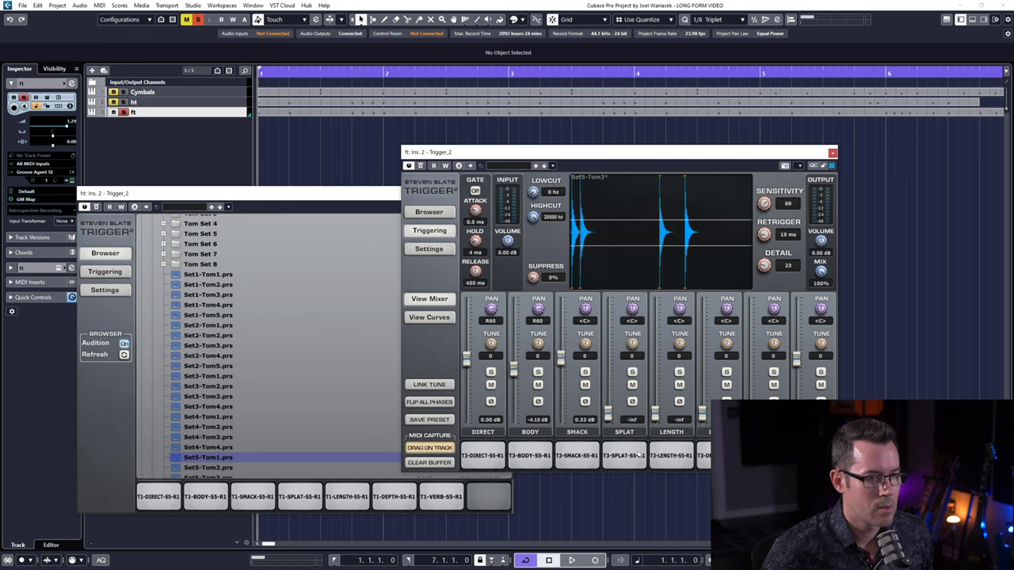
- Raise the Length layer to -8.75 dB and audition it with Direct, Body and Smack
{"action": "key", "text": "space"}
{"action": "left_click_drag", "start_coordinate": [655, 419], "coordinate": [662, 372]}
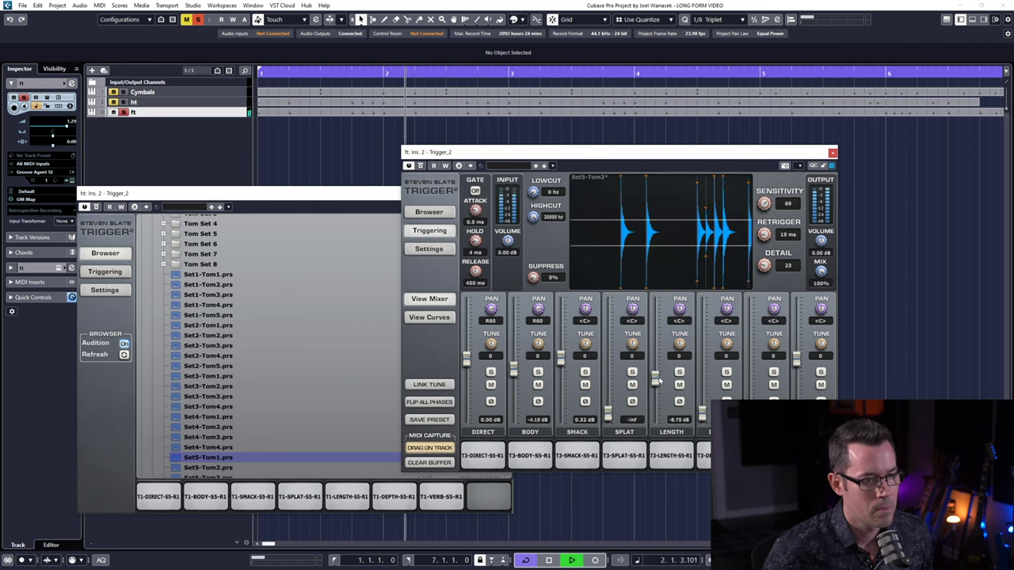
{"action": "key", "text": "space"}
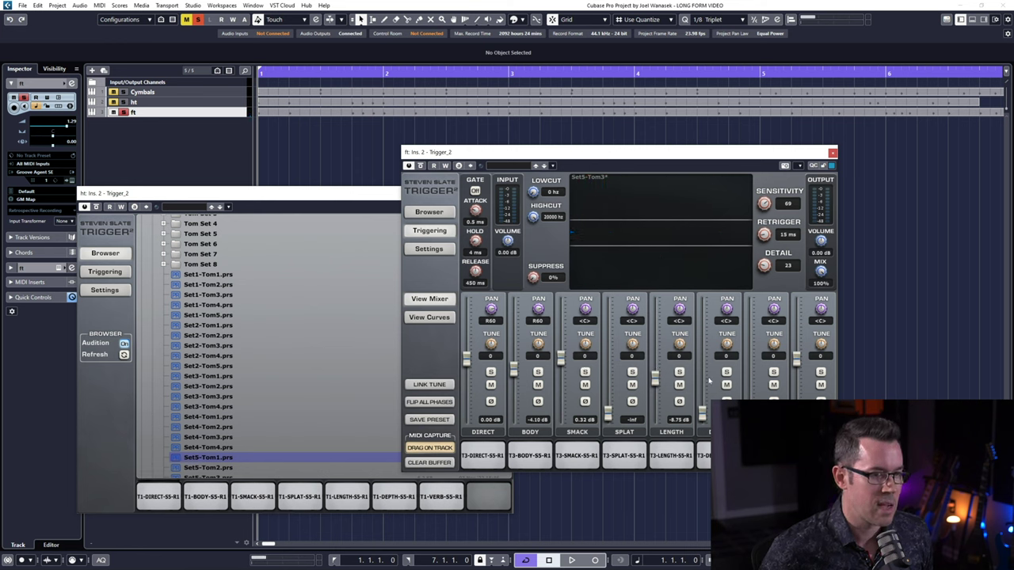
{"action": "key", "text": "space"}
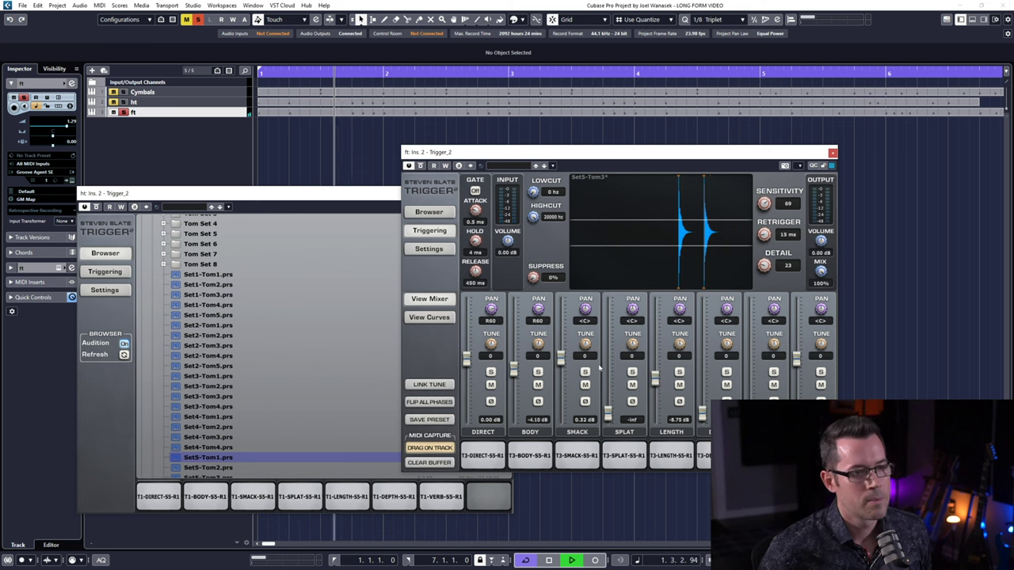
- Replace Smack with Splat at 0.00 dB while the loop plays, and return Length to -inf
{"action": "left_click_drag", "start_coordinate": [561, 358], "coordinate": [608, 358]}
{"action": "key", "text": "space"}
{"action": "key", "text": "space"}
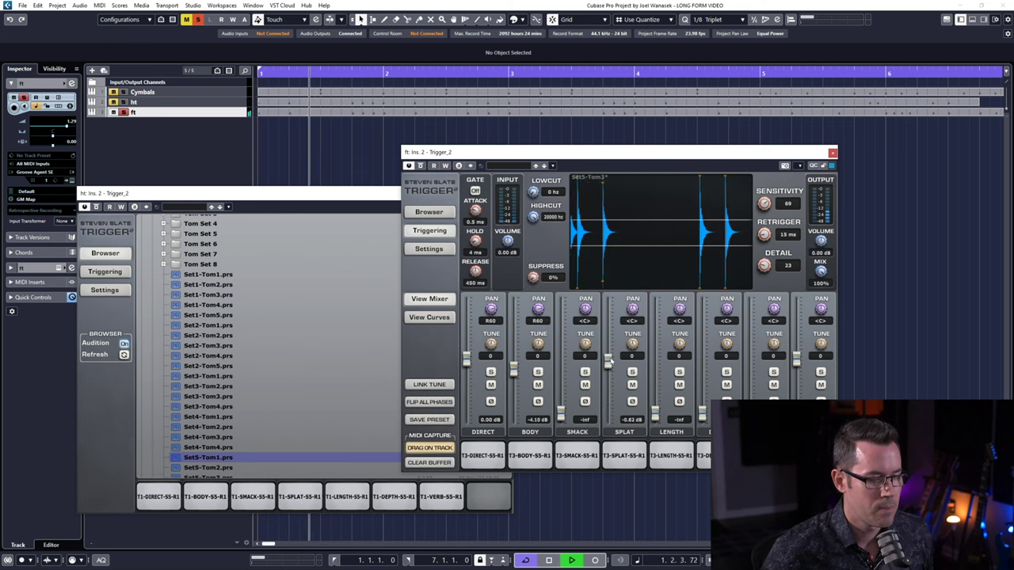
{"action": "key", "text": "space"}
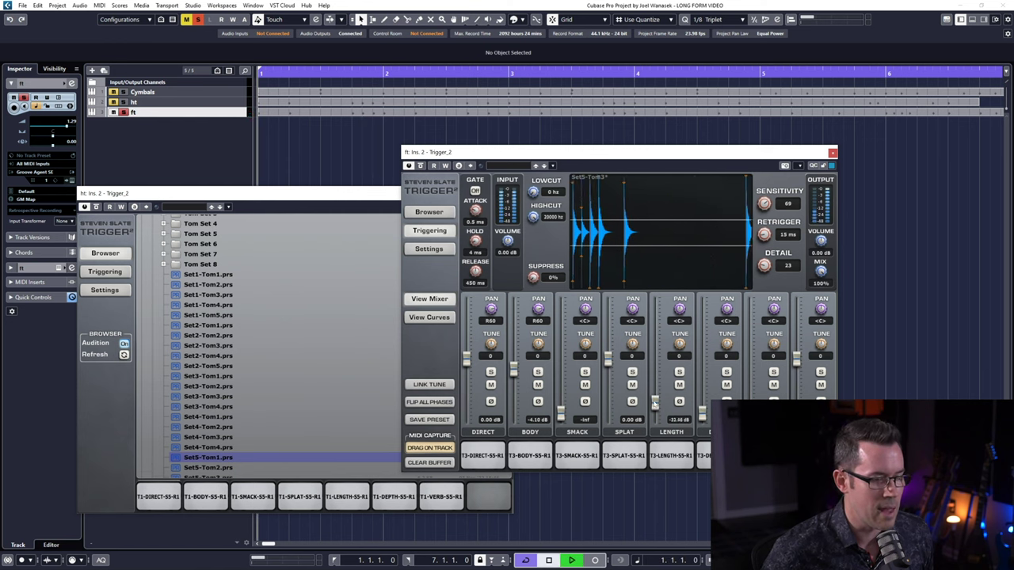
{"action": "key", "text": "space"}
{"action": "mouse_move", "coordinate": [654, 403]}
{"action": "left_mouse_down"}
{"action": "mouse_move", "coordinate": [654, 377]}
{"action": "mouse_move", "coordinate": [654, 412]}
{"action": "left_mouse_up"}
- Audition the Direct, Body and Splat blend with Depth raised, with Verb instead, and with both together
{"action": "key", "text": "space"}
{"action": "key", "text": "space"}
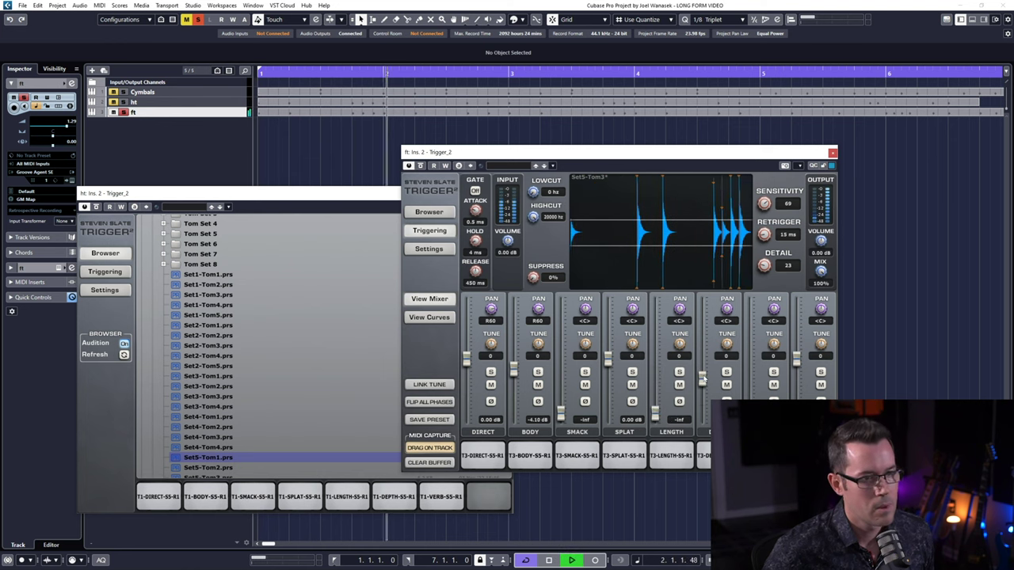
{"action": "key", "text": "space"}
{"action": "left_click_drag", "start_coordinate": [701, 379], "coordinate": [701, 413]}
{"action": "key", "text": "space"}
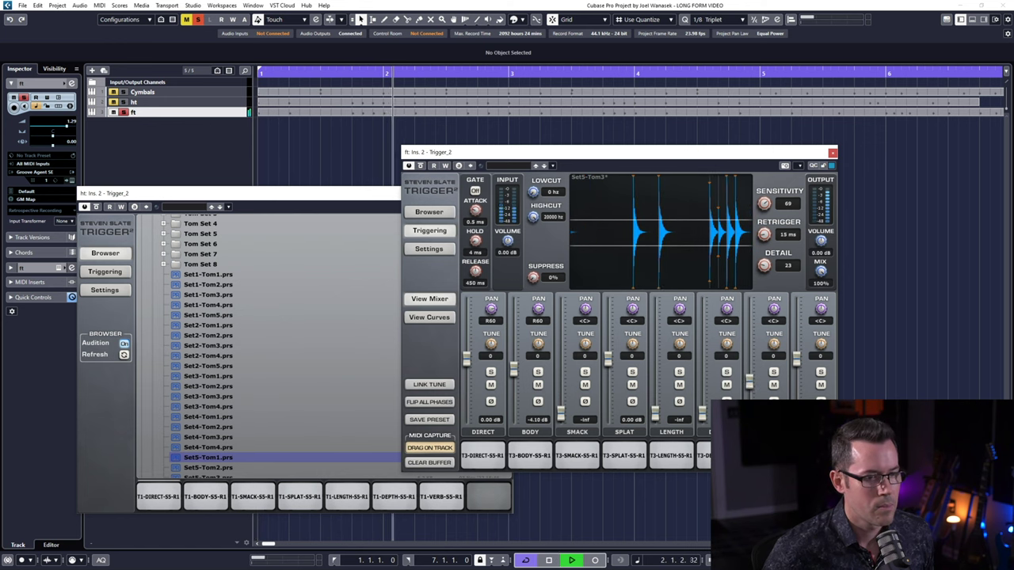
{"action": "key", "text": "space"}
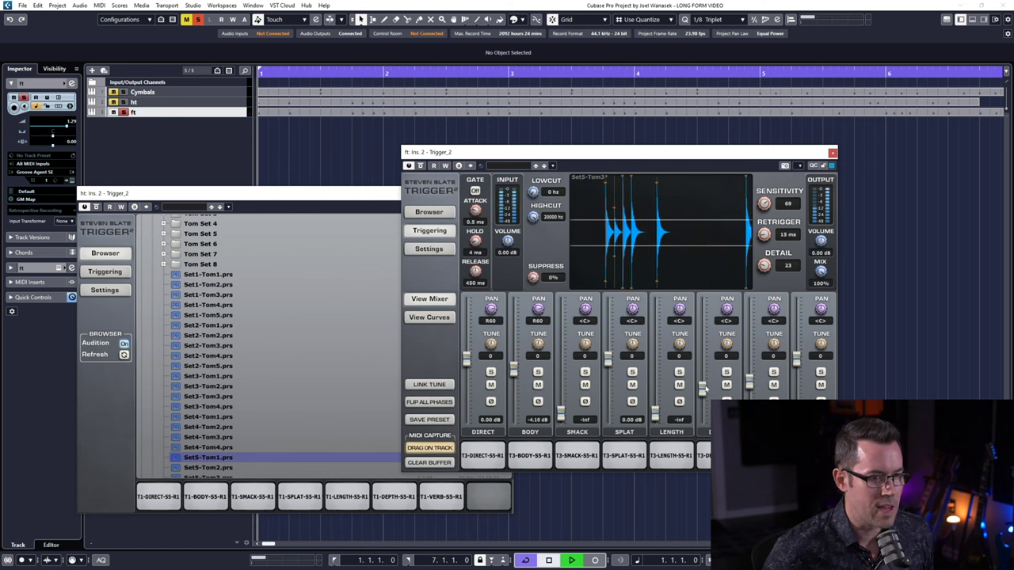
{"action": "key", "text": "space"}
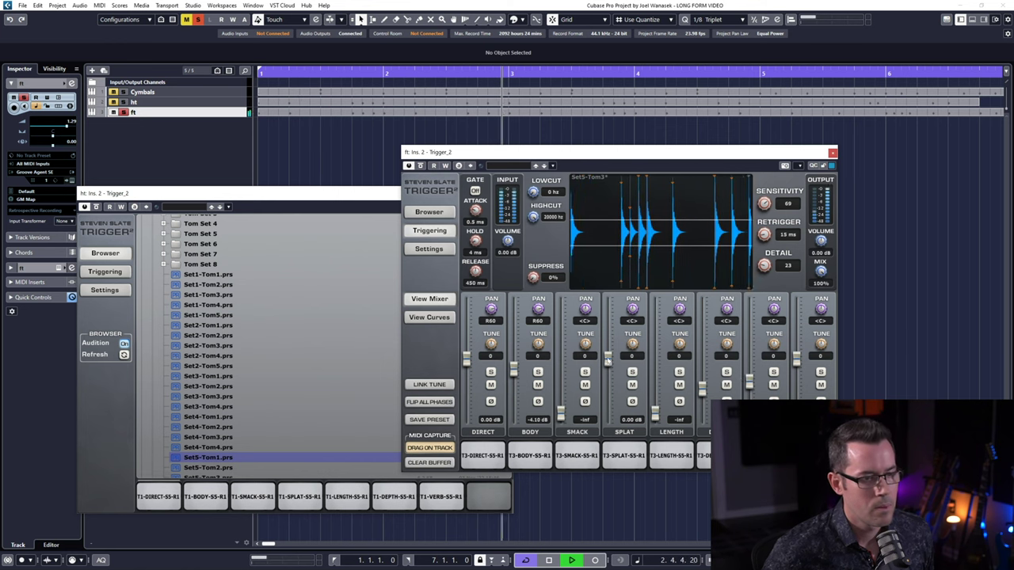
- Pull Splat down to -inf and audition Smack at 2.85 dB with Direct and Body
{"action": "key", "text": "space"}
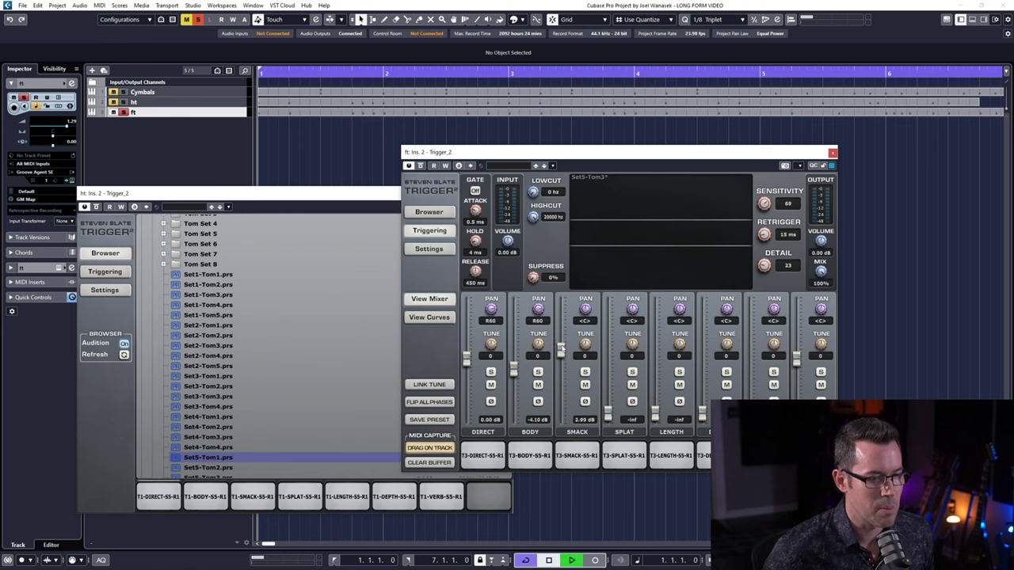
{"action": "key", "text": "space"}
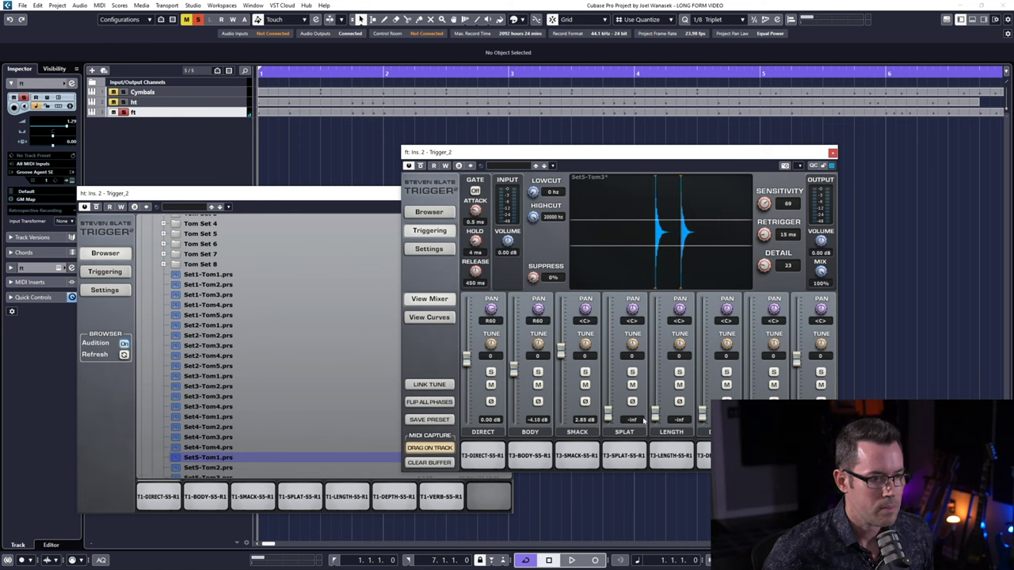
{"action": "key", "text": "space"}
- Blend in Length at -11.98 dB and some Depth with Smack at 2.71 dB while the loop plays
{"action": "left_click_drag", "start_coordinate": [656, 413], "coordinate": [654, 382]}
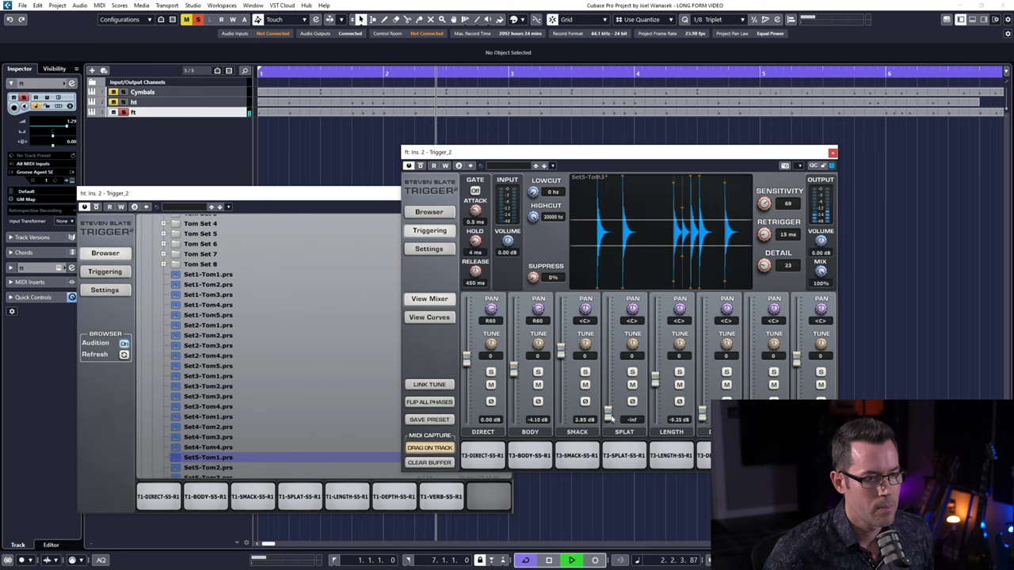
{"action": "left_click_drag", "start_coordinate": [700, 411], "coordinate": [701, 389]}
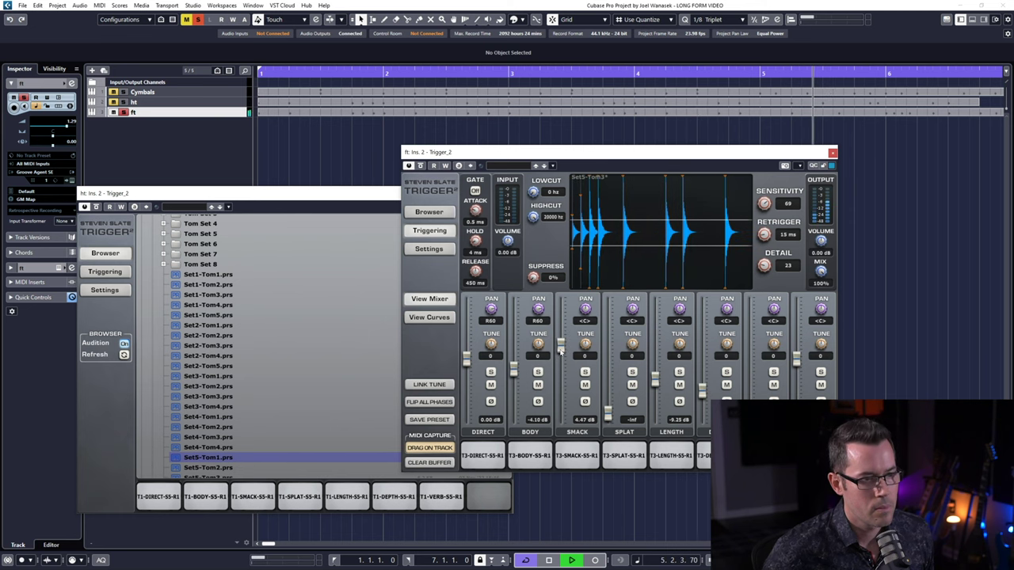
{"action": "left_click_drag", "start_coordinate": [560, 357], "coordinate": [560, 351]}
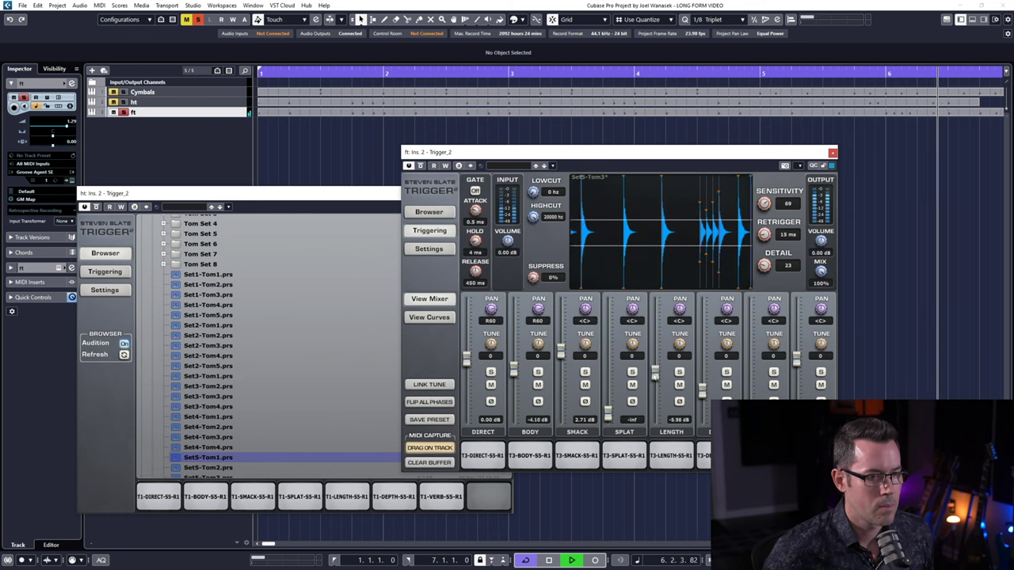
{"action": "mouse_move", "coordinate": [654, 379]}
{"action": "left_mouse_down"}
{"action": "mouse_move", "coordinate": [656, 402]}
{"action": "mouse_move", "coordinate": [661, 388]}
{"action": "left_mouse_up"}
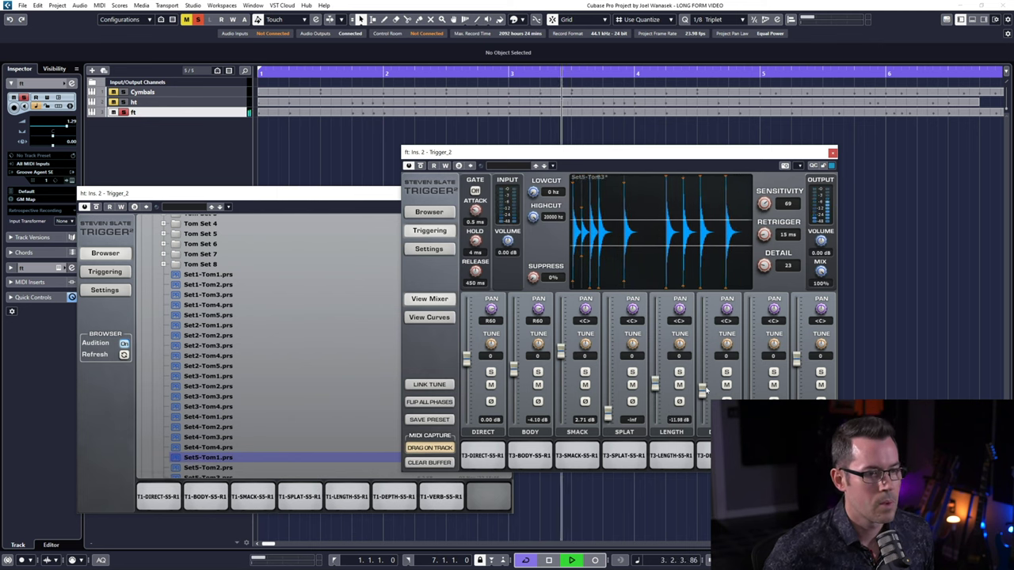
{"action": "key", "text": "space"}
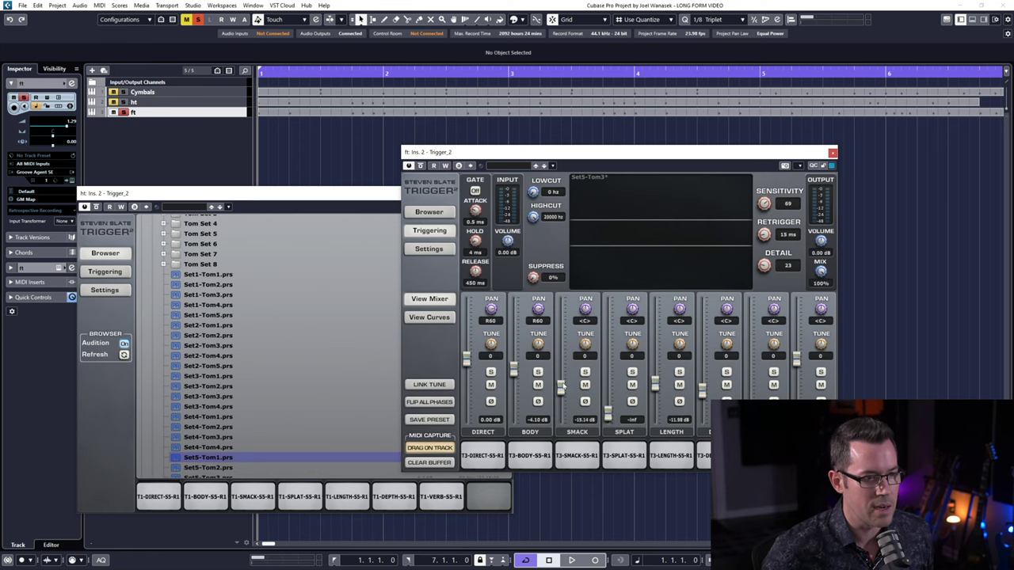
- Show the preset list in the ft Trigger window, move that window clear of the ht one, and unsolo the ft track
{"action": "left_click", "coordinate": [440, 212]}
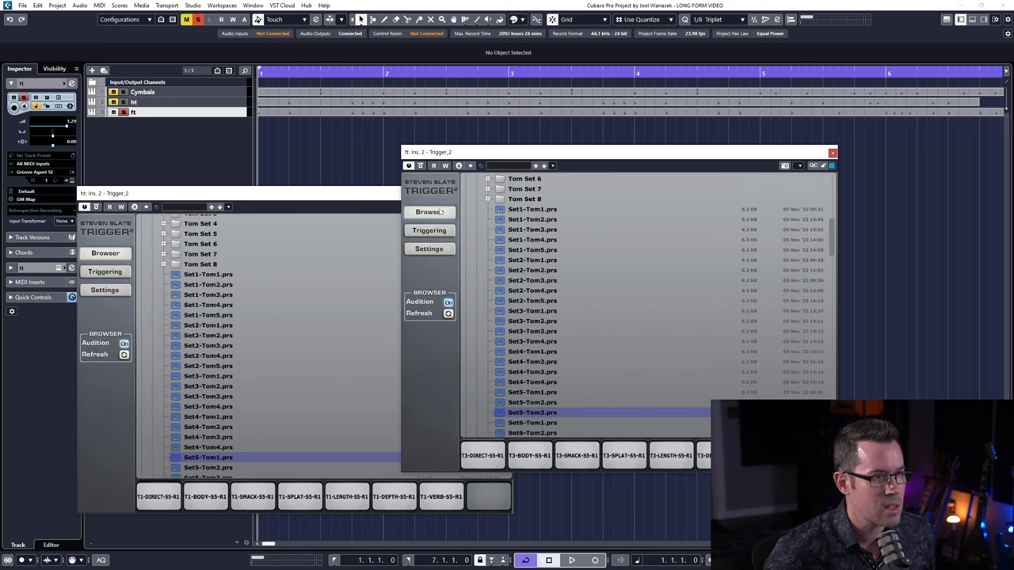
{"action": "left_click_drag", "start_coordinate": [656, 155], "coordinate": [708, 183]}
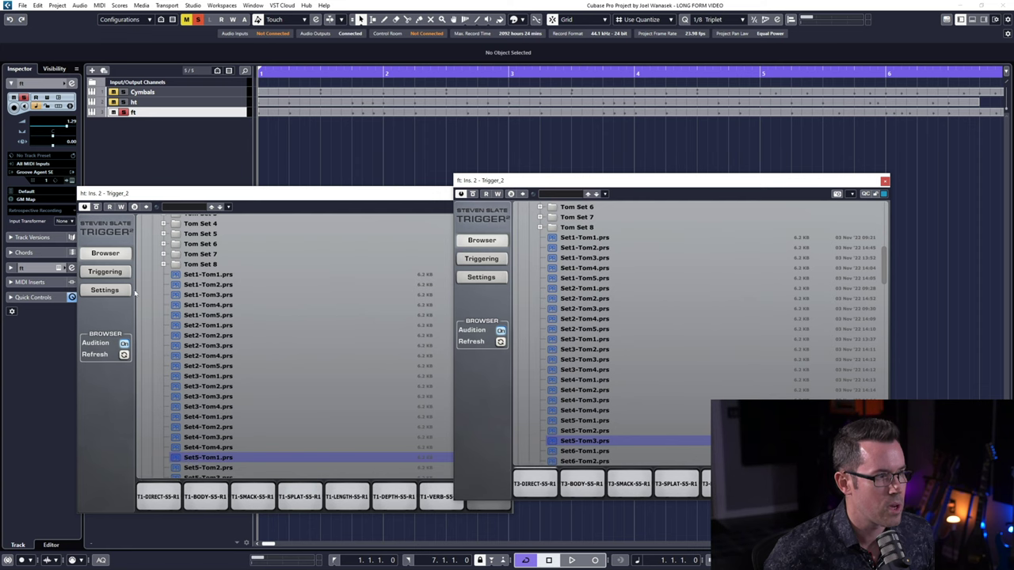
{"action": "left_click", "coordinate": [123, 113]}
- Load Set1-Tom1.prs on the ht track and Set1-Tom4.prs on the ft track, and audition them in the full loop
{"action": "left_click", "coordinate": [218, 276]}
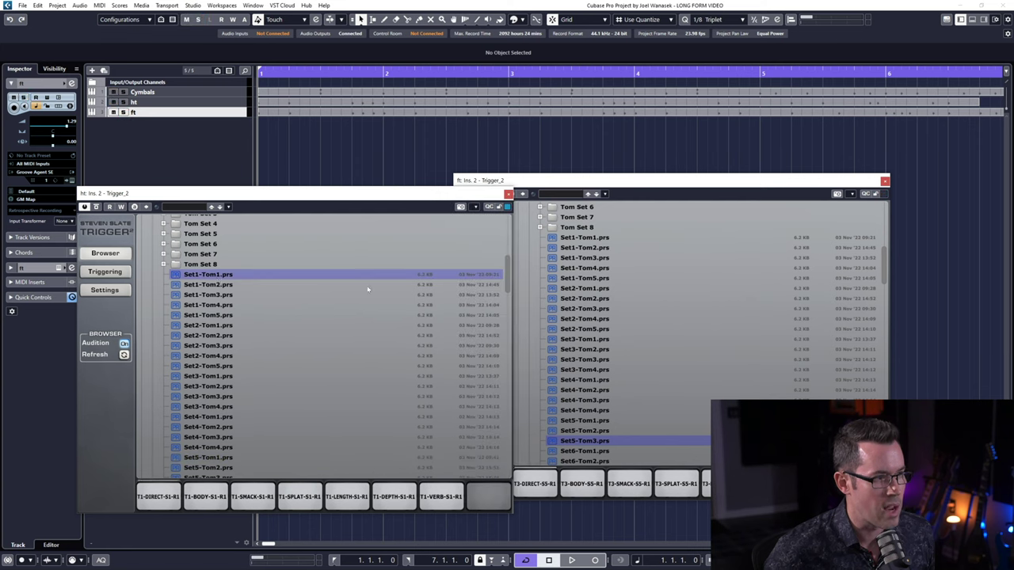
{"action": "left_click", "coordinate": [586, 269]}
{"action": "key", "text": "space"}
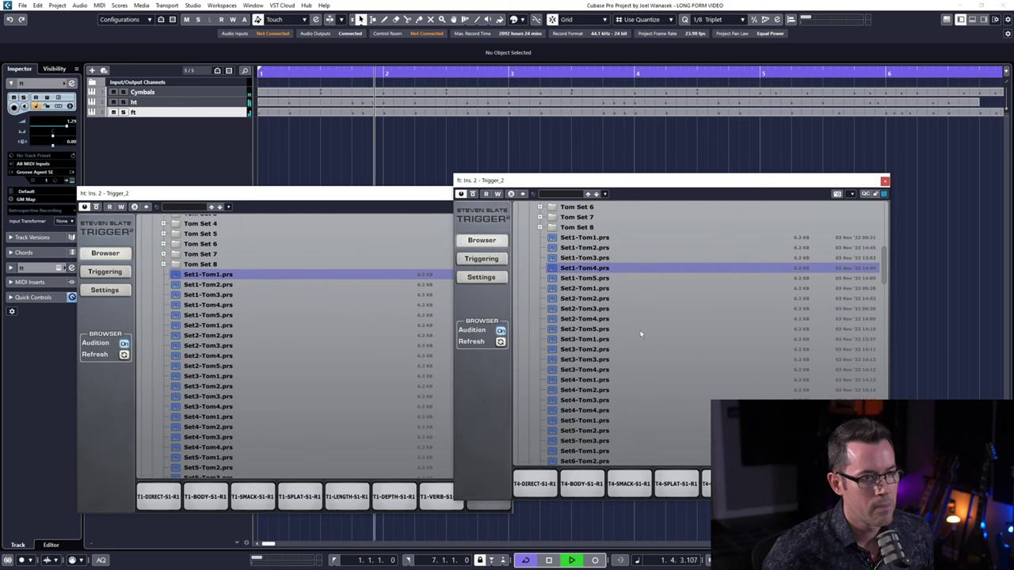
{"action": "key", "text": "space"}
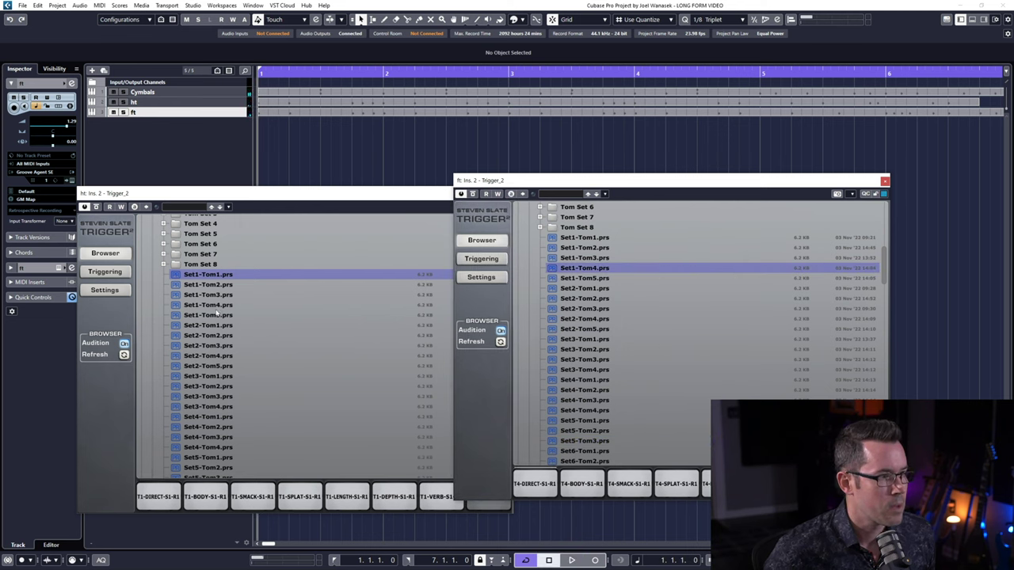
- Load Set2-Tom1.prs on the ht track and Set2-Tom3.prs on the ft track, and audition the pair
{"action": "left_click", "coordinate": [222, 325]}
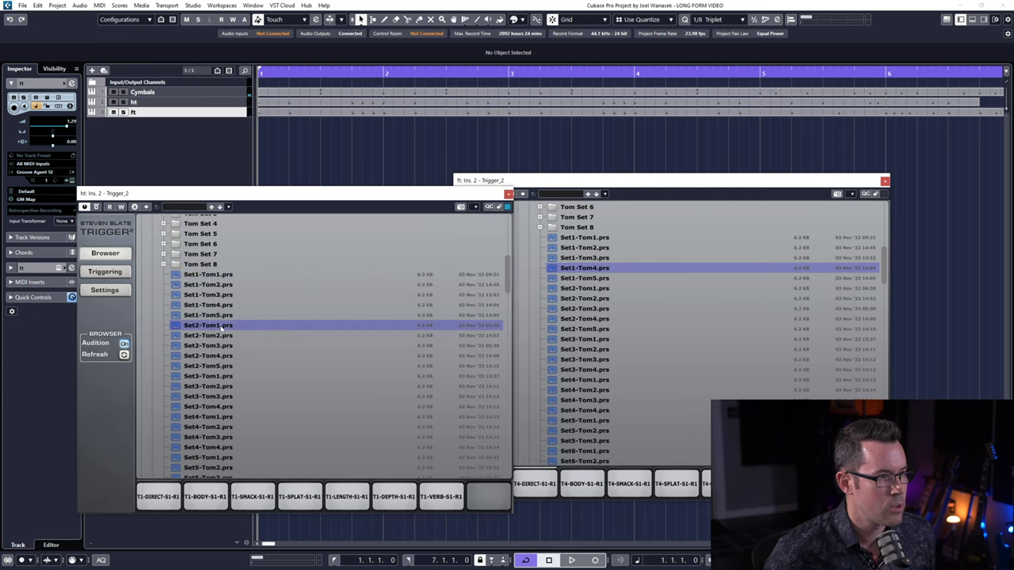
{"action": "left_click", "coordinate": [600, 309]}
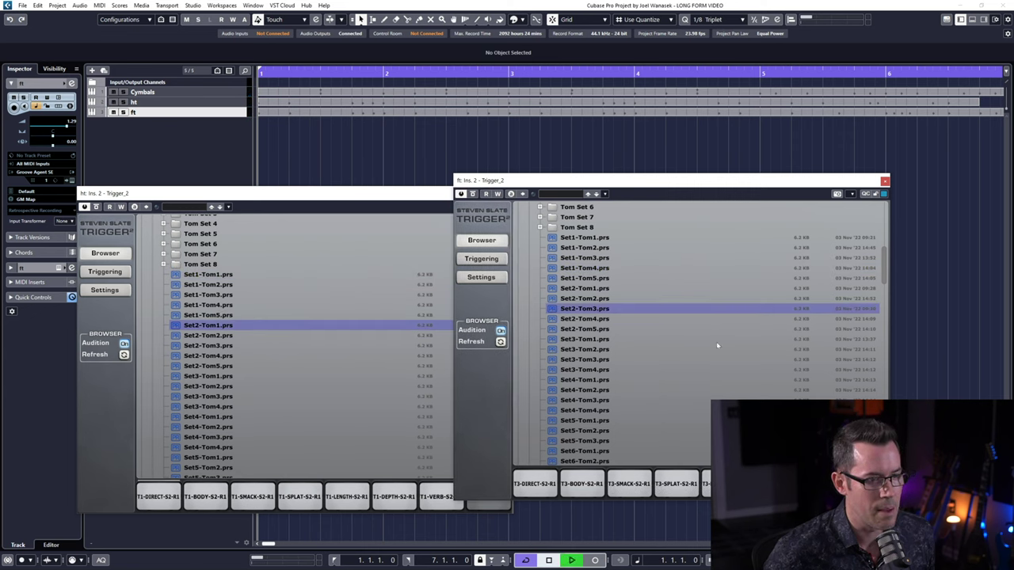
{"action": "key", "text": "space"}
- Load Set3-Tom1.prs on the ht track and Set3-Tom3.prs on the ft track, and audition the pair
{"action": "left_click", "coordinate": [317, 376]}
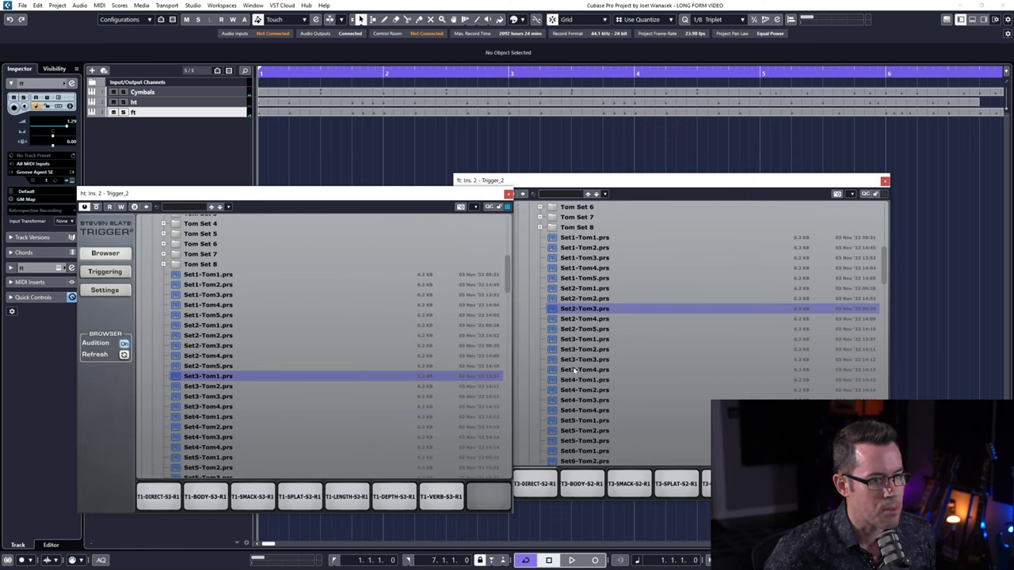
{"action": "left_click", "coordinate": [602, 360]}
{"action": "key", "text": "space"}
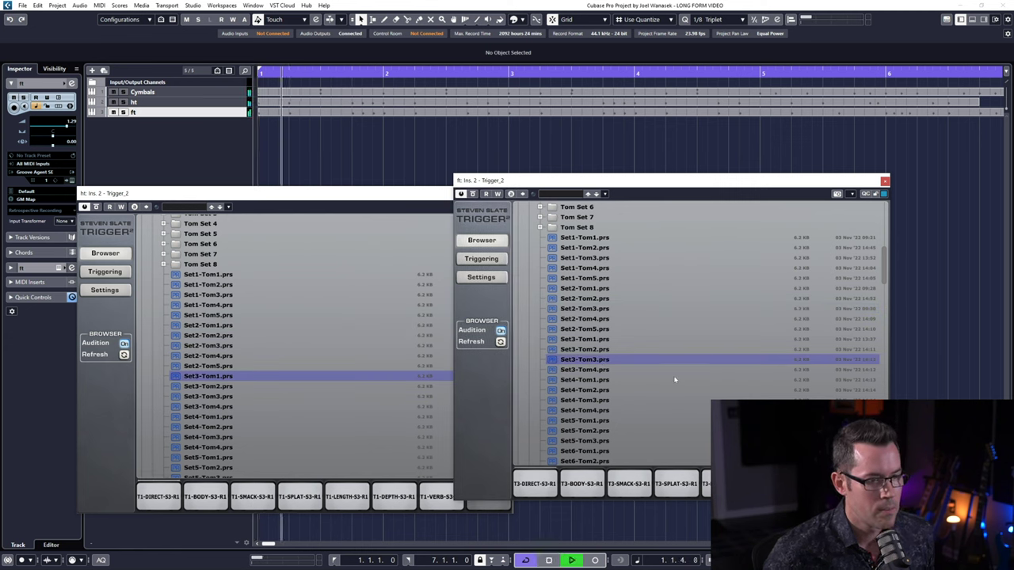
{"action": "key", "text": "space"}
- Load Set6-Tom1.prs on the ht track and Set6-Tom3.prs on the ft track, and play the loop to audition them
{"action": "left_click", "coordinate": [218, 457]}
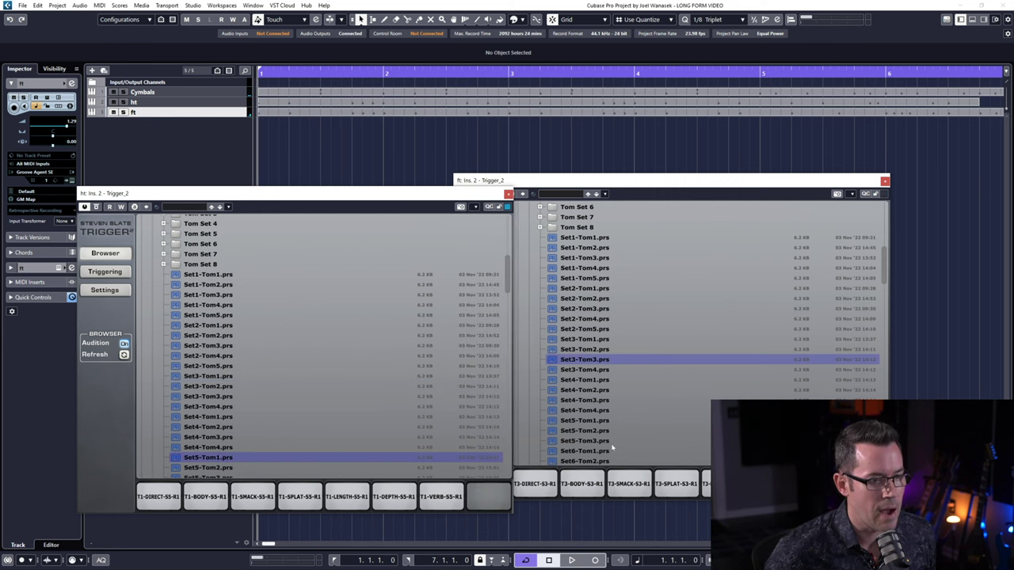
{"action": "scroll", "coordinate": [612, 447], "scroll_direction": "down", "scroll_amount": 2}
{"action": "scroll", "coordinate": [307, 473], "scroll_direction": "down", "scroll_amount": 3}
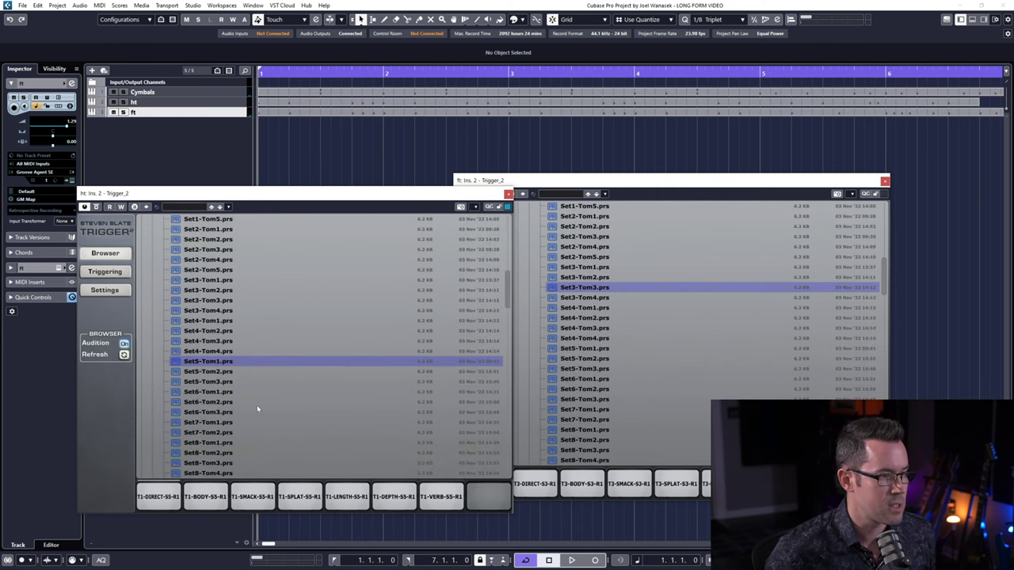
{"action": "left_click", "coordinate": [208, 401]}
{"action": "left_click", "coordinate": [211, 392]}
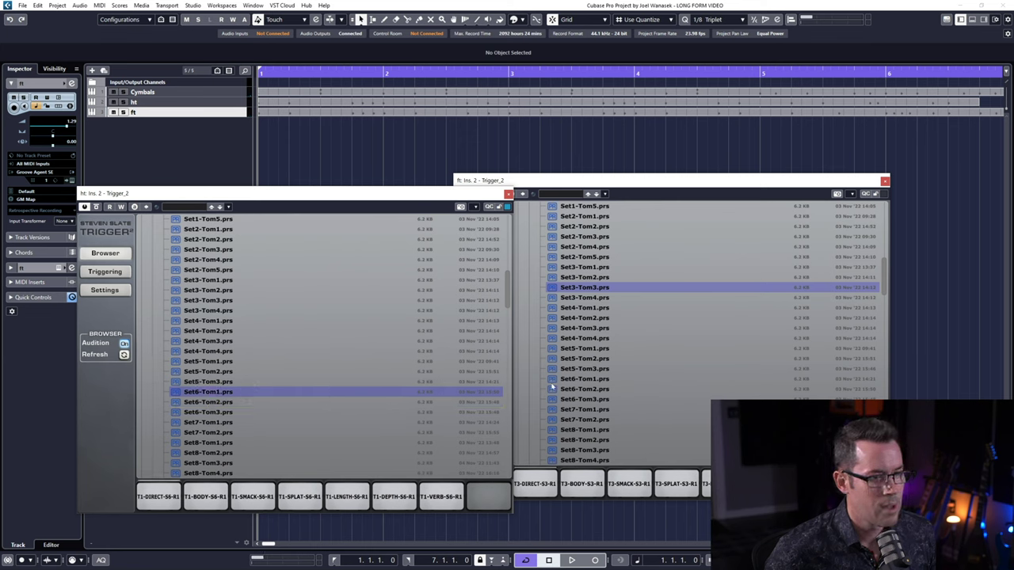
{"action": "left_click", "coordinate": [610, 400]}
{"action": "key", "text": "space"}
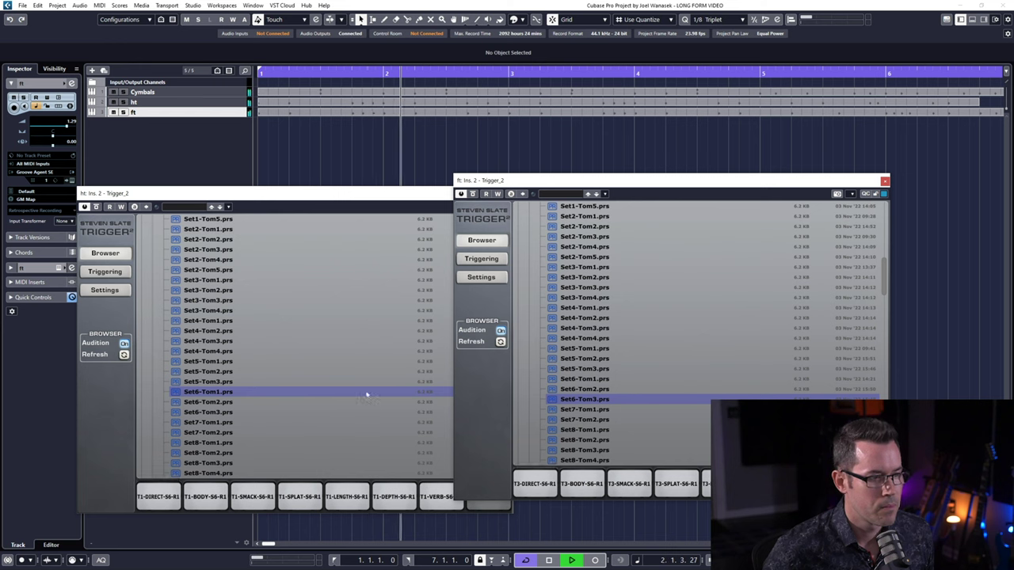
- Load Set7-Tom1.prs on the ht track and Set7-Tom2.prs on the ft track, and play the loop to audition them
{"action": "scroll", "coordinate": [285, 393], "scroll_direction": "down", "scroll_amount": 1}
{"action": "key", "text": "space"}
{"action": "left_click", "coordinate": [286, 397]}
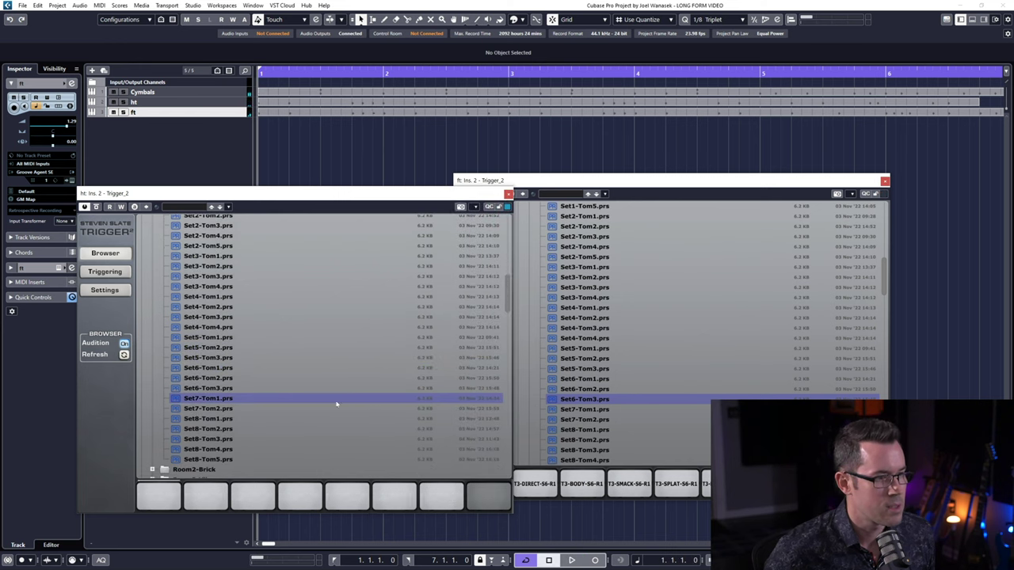
{"action": "left_click", "coordinate": [592, 410]}
{"action": "left_click", "coordinate": [607, 419]}
{"action": "key", "text": "space"}
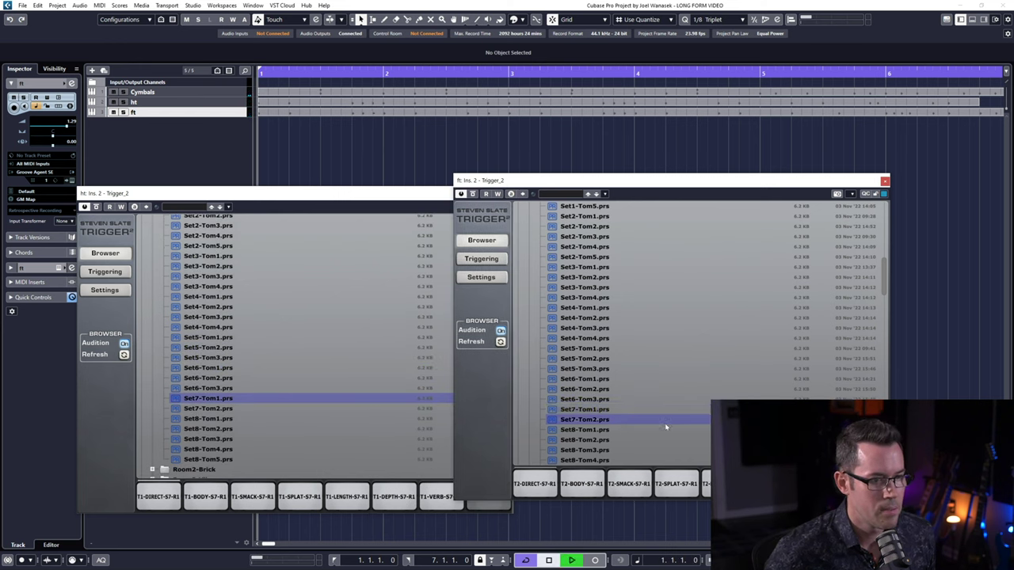
- Load Set8-Tom1.prs on the ht track and Set8-Tom5.prs on the ft track, and play the loop to audition the pair
{"action": "scroll", "coordinate": [235, 446], "scroll_direction": "down", "scroll_amount": 1}
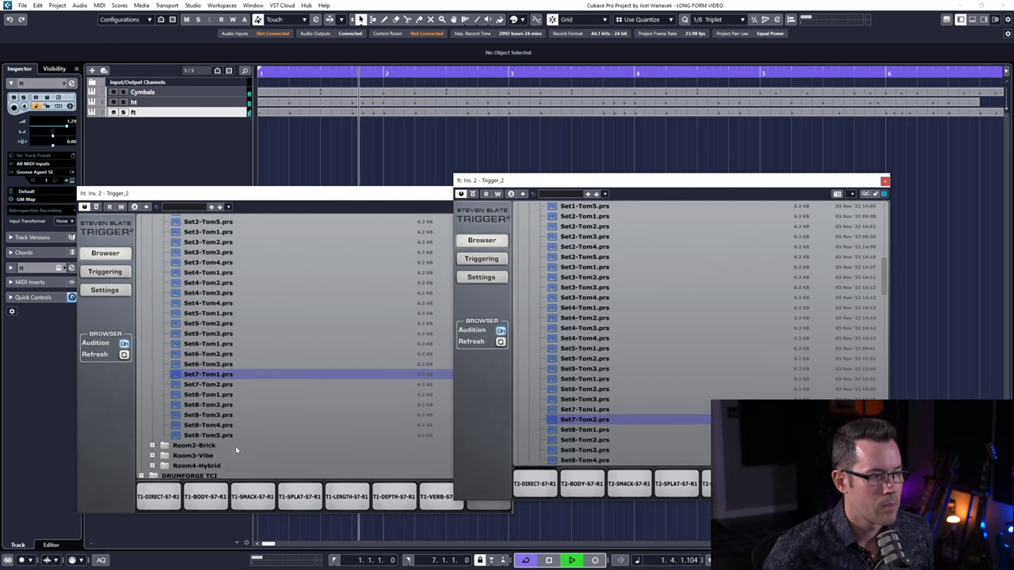
{"action": "key", "text": "space"}
{"action": "left_click", "coordinate": [223, 394]}
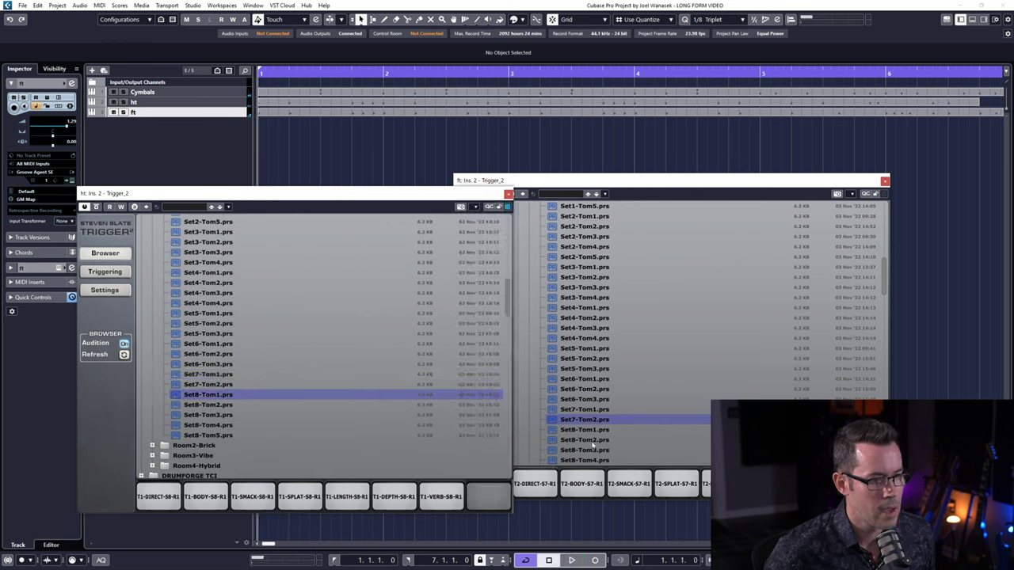
{"action": "scroll", "coordinate": [596, 460], "scroll_direction": "down", "scroll_amount": 1}
{"action": "left_click", "coordinate": [586, 445]}
{"action": "key", "text": "space"}
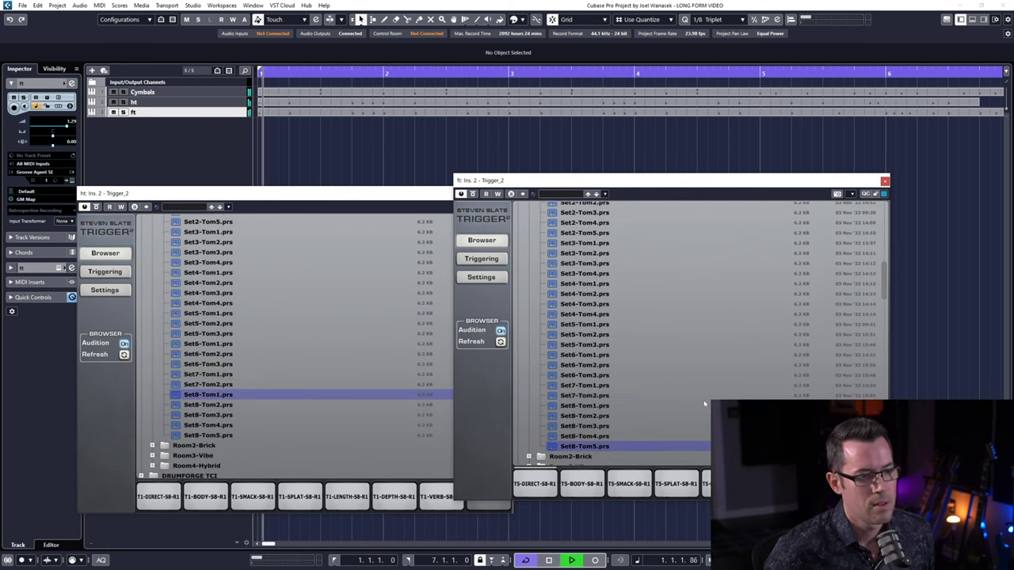
- Audition Set8-Tom2.prs, Set8-Tom3.prs and Set8-Tom4.prs in turn on the ft track while the loop plays, and stop playback
{"action": "left_click", "coordinate": [606, 417]}
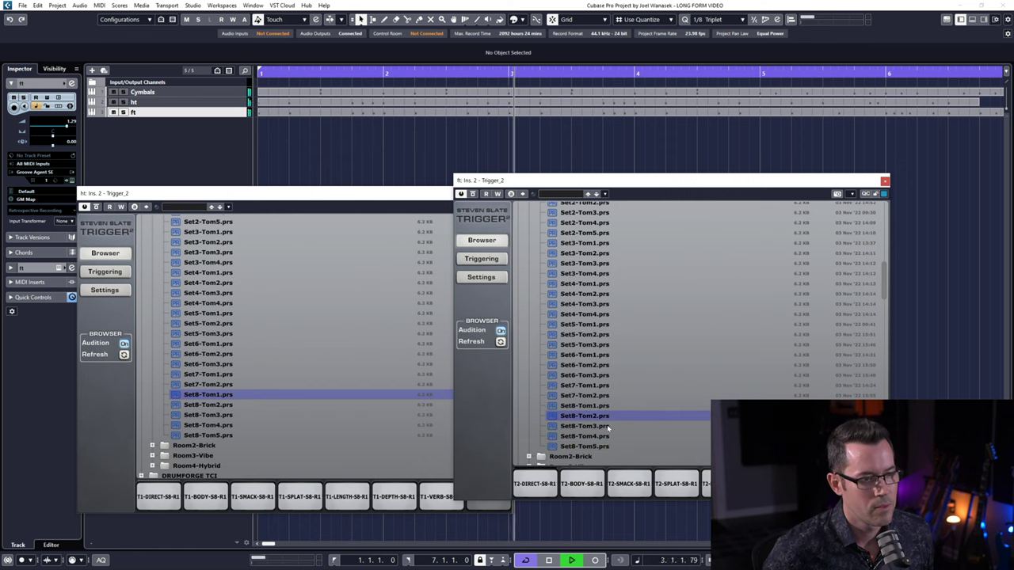
{"action": "left_click", "coordinate": [606, 428]}
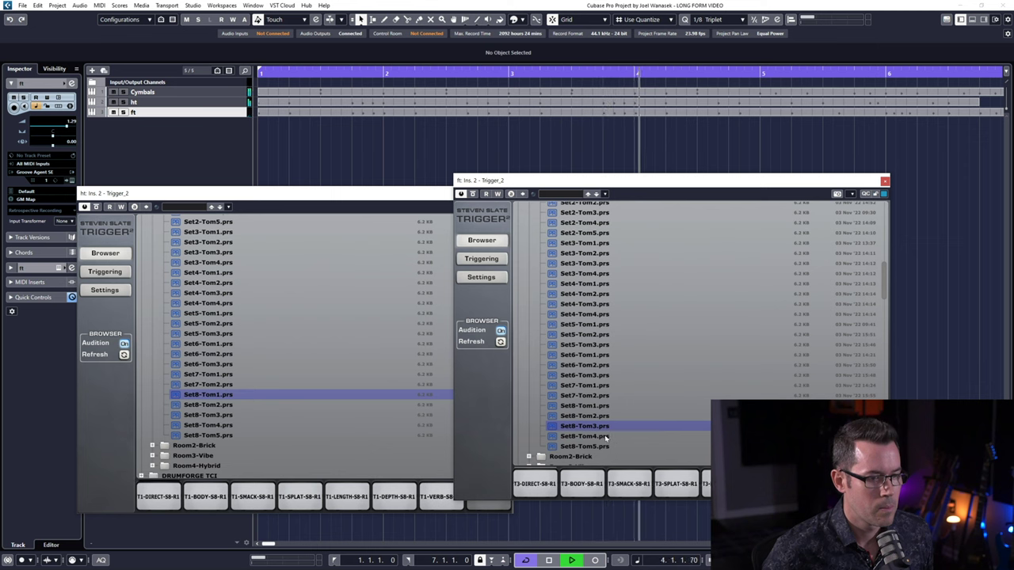
{"action": "left_click", "coordinate": [606, 437]}
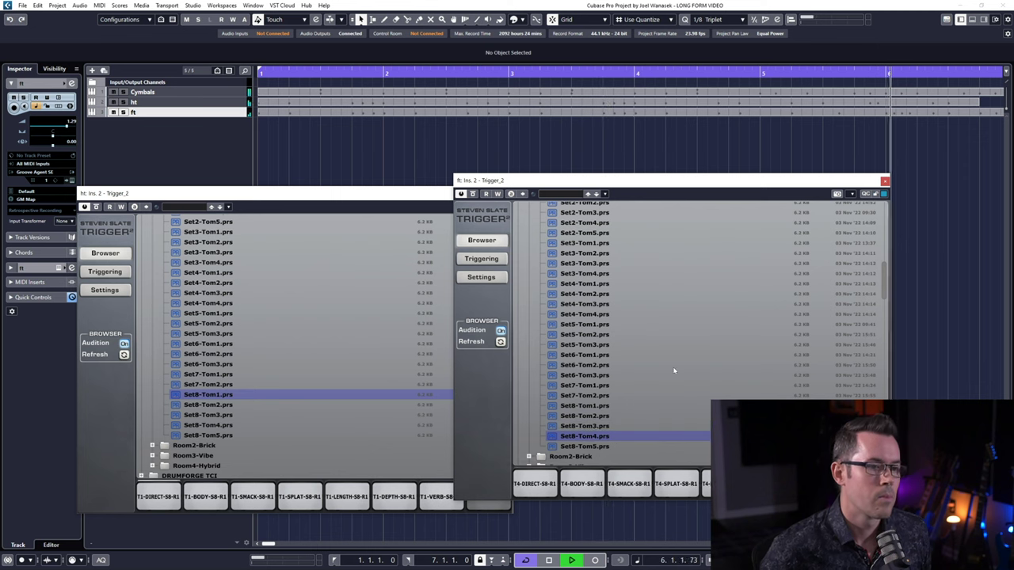
{"action": "key", "text": "space"}
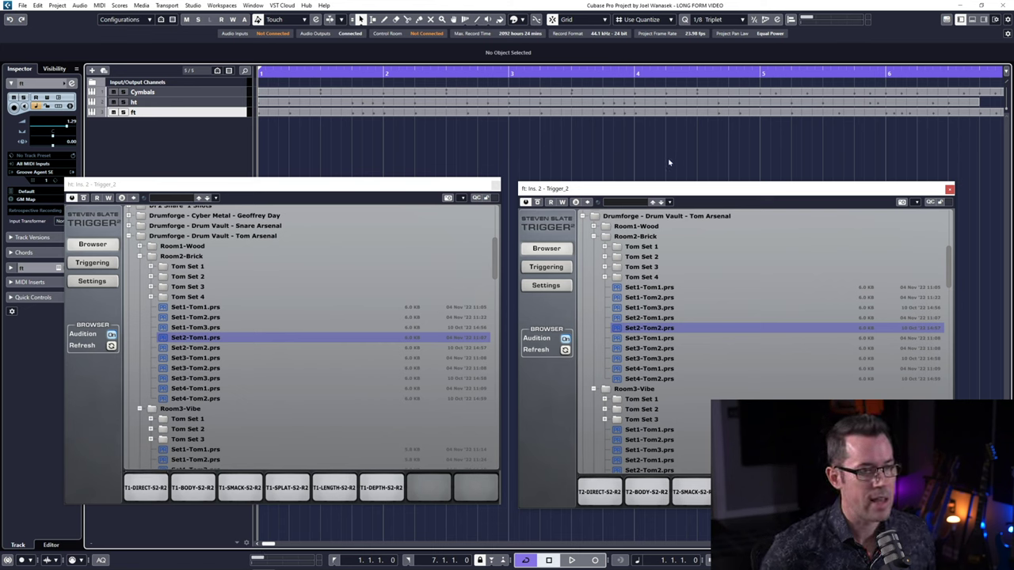
- Audition the Room2-Brick presets Set2-Tom1.prs on ht and Set2-Tom2.prs on ft in the full loop
{"action": "key", "text": "space"}
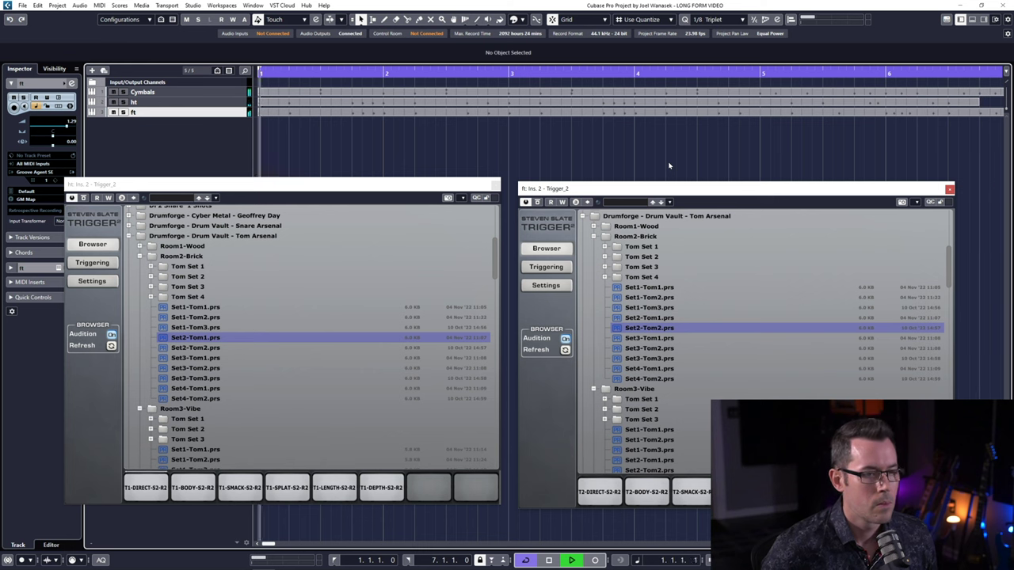
{"action": "key", "text": "space"}
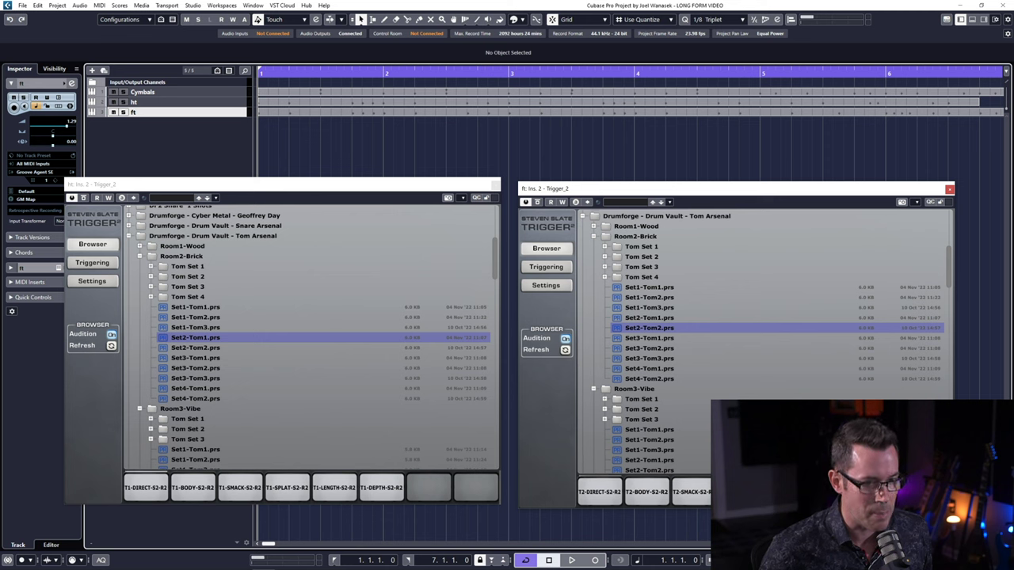
- Show the ft track's layer mixer, solo the ft track, and lower its Body and Smack layers to -inf
{"action": "left_click", "coordinate": [541, 268]}
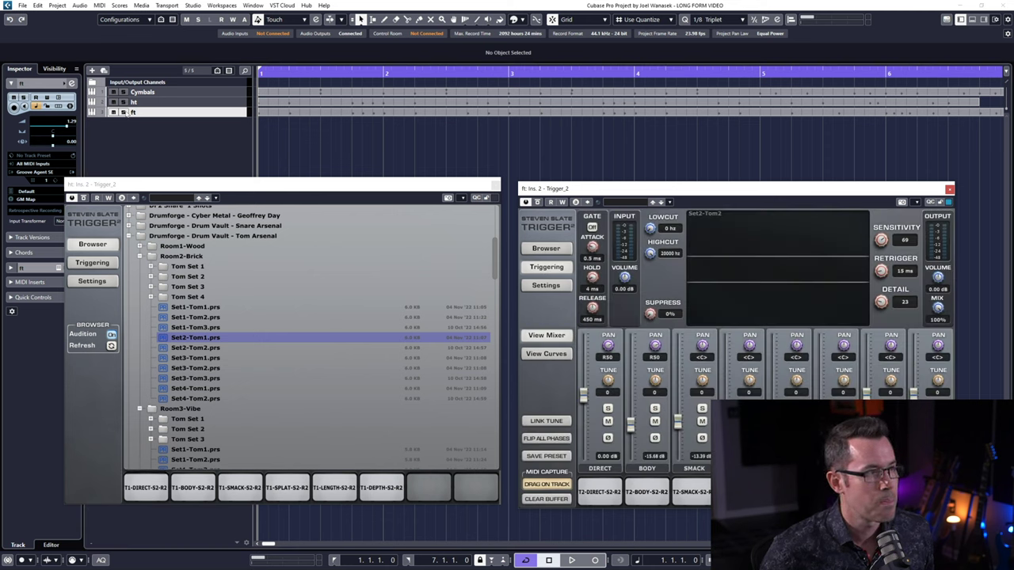
{"action": "left_click", "coordinate": [367, 190]}
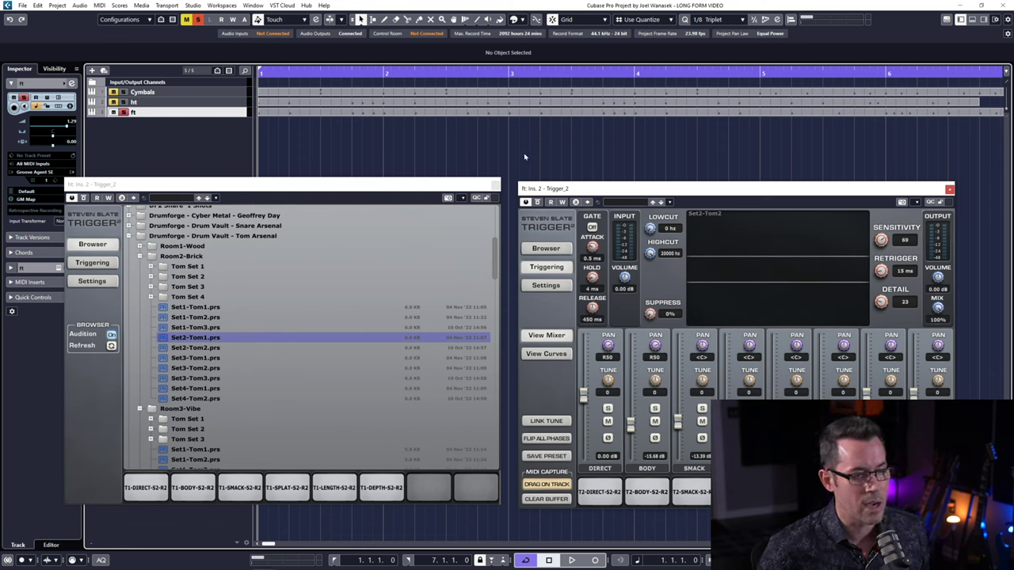
{"action": "left_click_drag", "start_coordinate": [631, 432], "coordinate": [645, 469]}
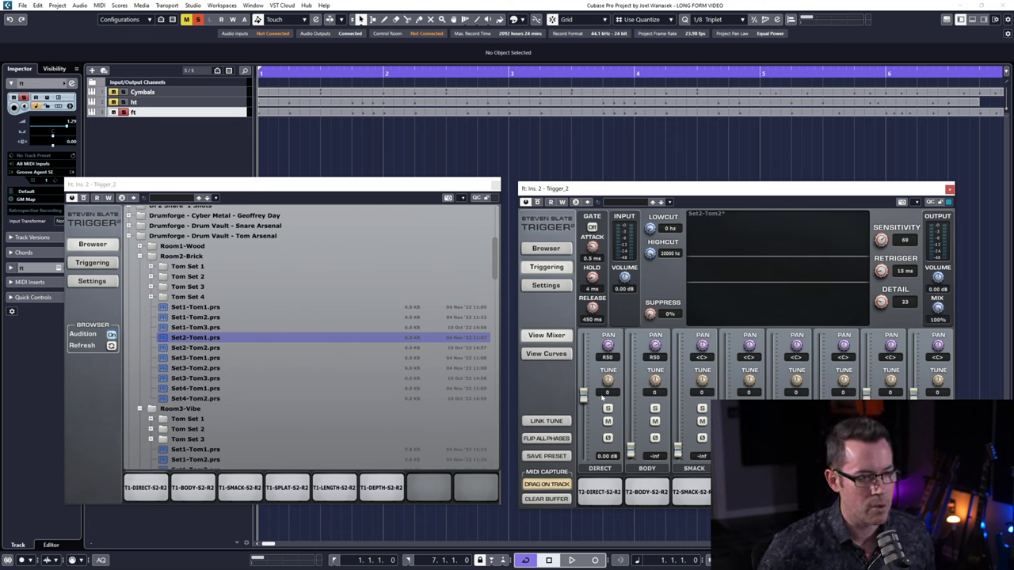
- Play the soloed floor tom with its Direct layer, varying that layer's level and returning it to 0 dB
{"action": "key", "text": "space"}
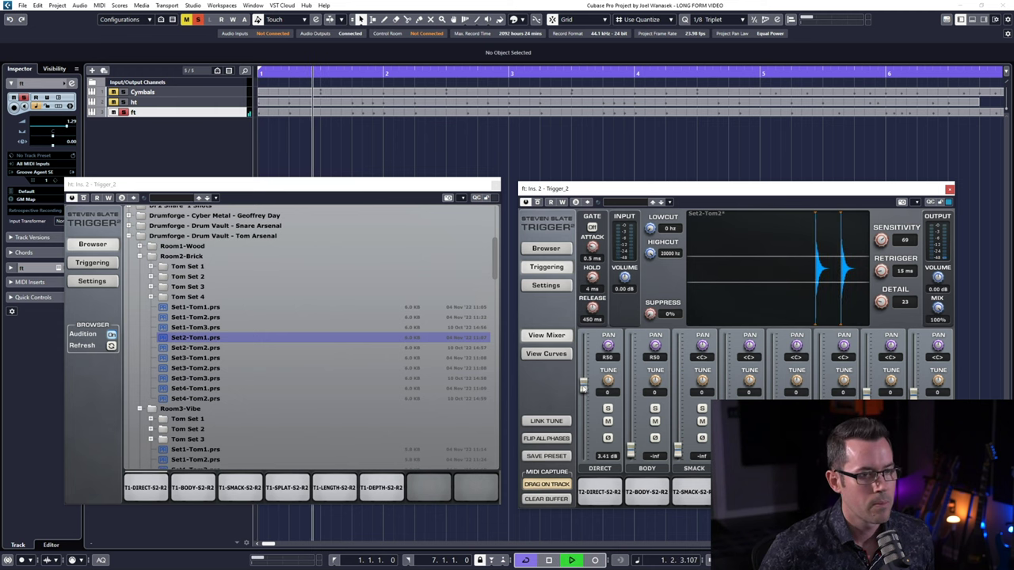
{"action": "left_click_drag", "start_coordinate": [583, 393], "coordinate": [584, 397]}
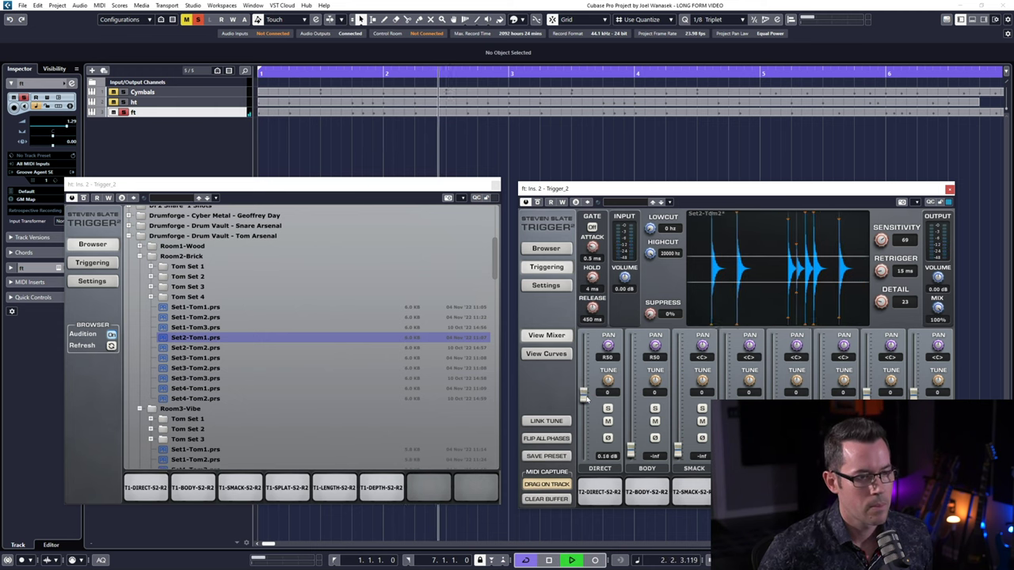
{"action": "key", "text": "space"}
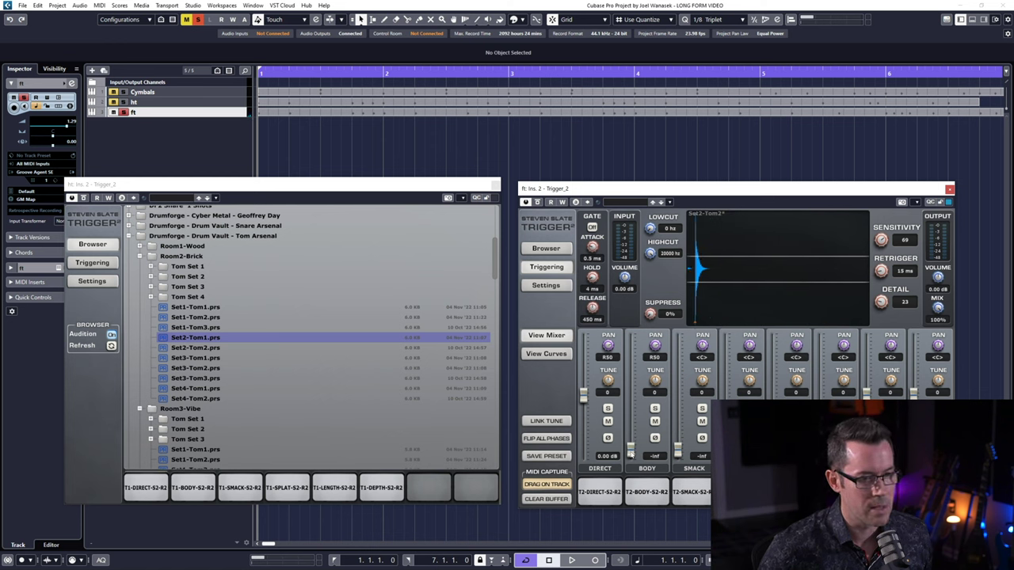
- Audition the ft Body layer blended with Direct by raising it to 0 dB, and lower it back to -inf
{"action": "key", "text": "space"}
{"action": "mouse_move", "coordinate": [630, 450]}
{"action": "left_mouse_down"}
{"action": "mouse_move", "coordinate": [630, 404]}
{"action": "mouse_move", "coordinate": [630, 451]}
{"action": "left_mouse_up"}
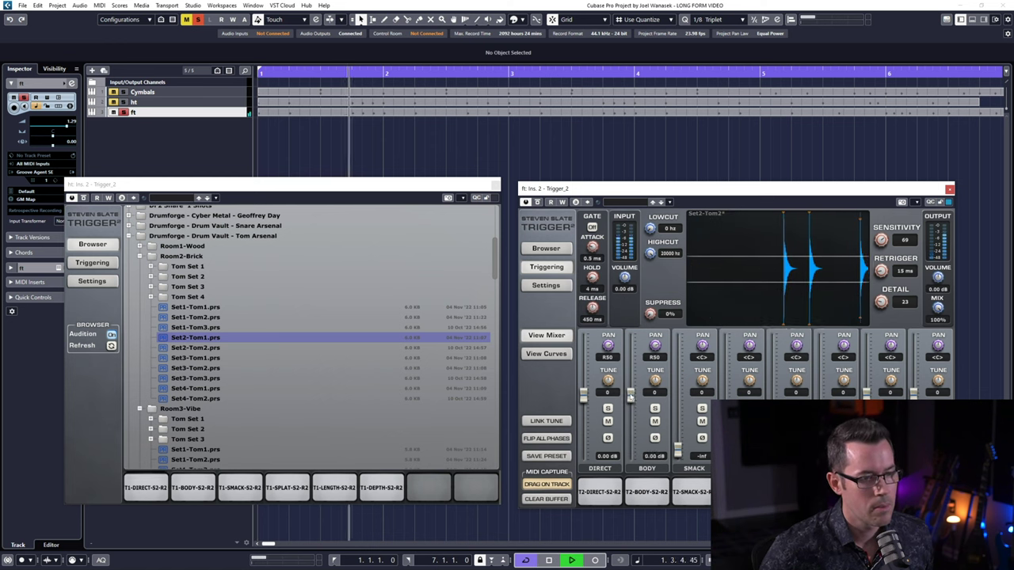
{"action": "key", "text": "space"}
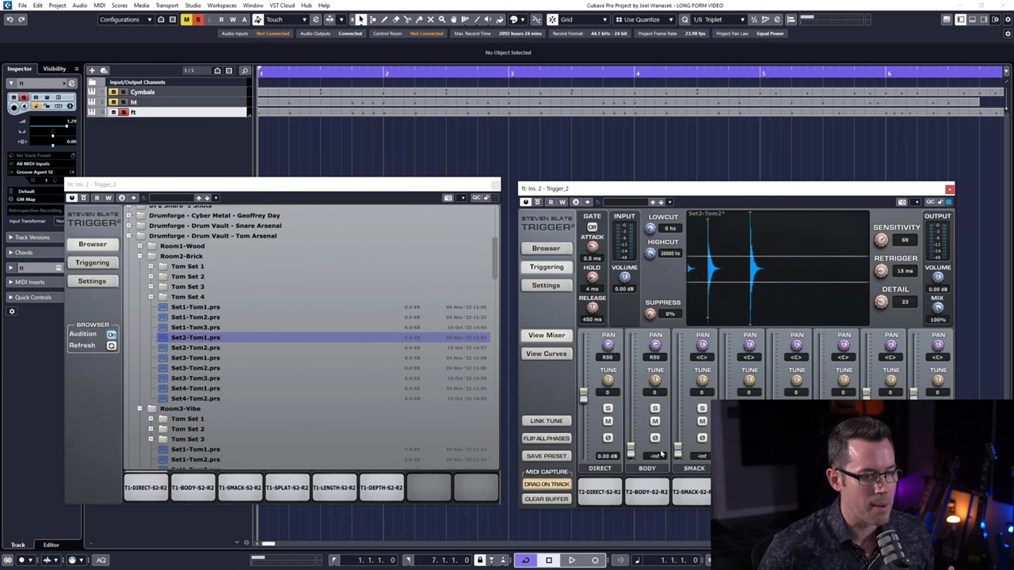
{"action": "left_click_drag", "start_coordinate": [630, 432], "coordinate": [632, 422]}
{"action": "key", "text": "space"}
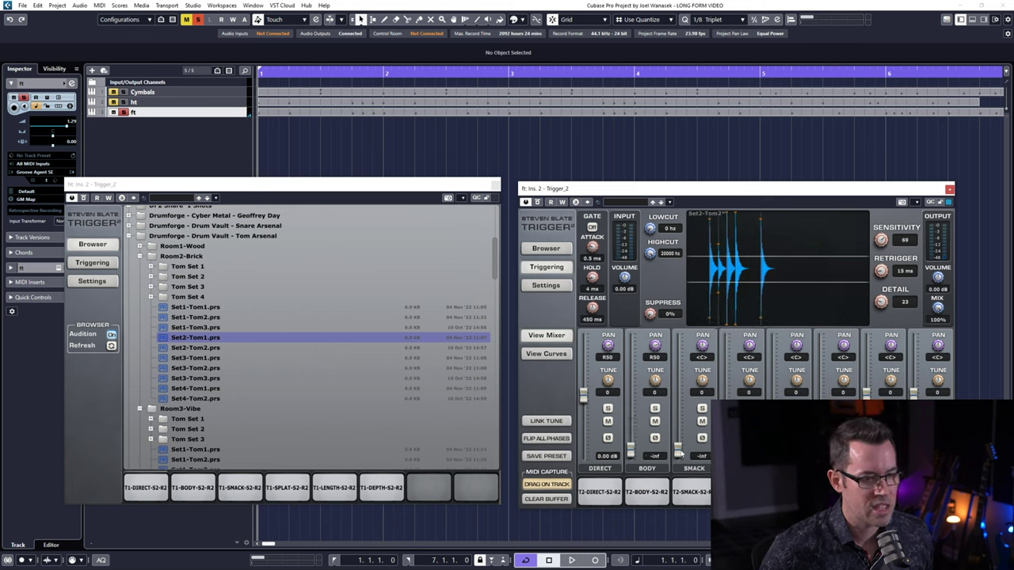
- Audition the ft Smack layer at 2.29 dB and at 0 dB, with the Direct layer muted and unmuted
{"action": "left_click_drag", "start_coordinate": [677, 450], "coordinate": [677, 388]}
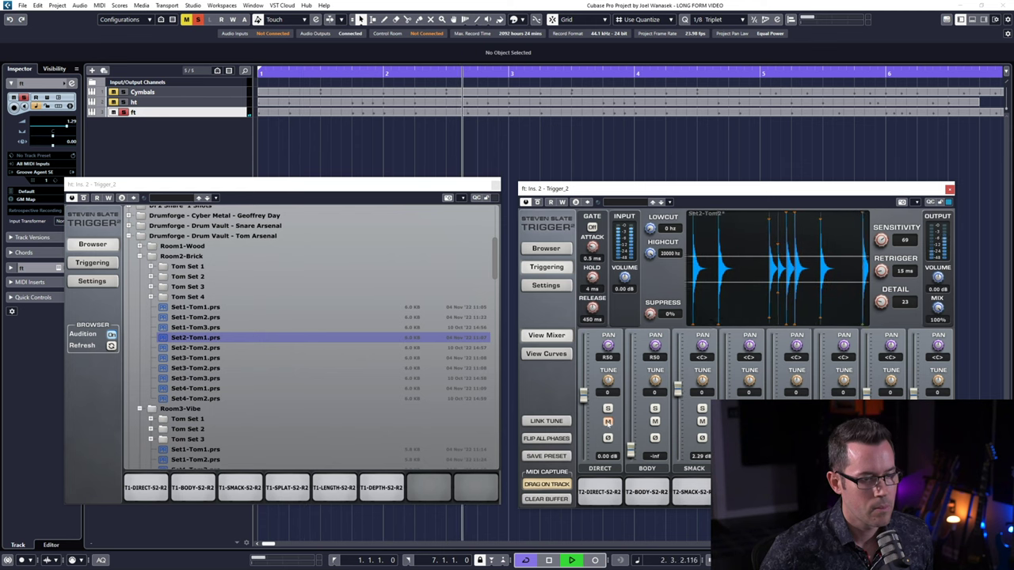
{"action": "left_click", "coordinate": [607, 421]}
{"action": "key", "text": "space"}
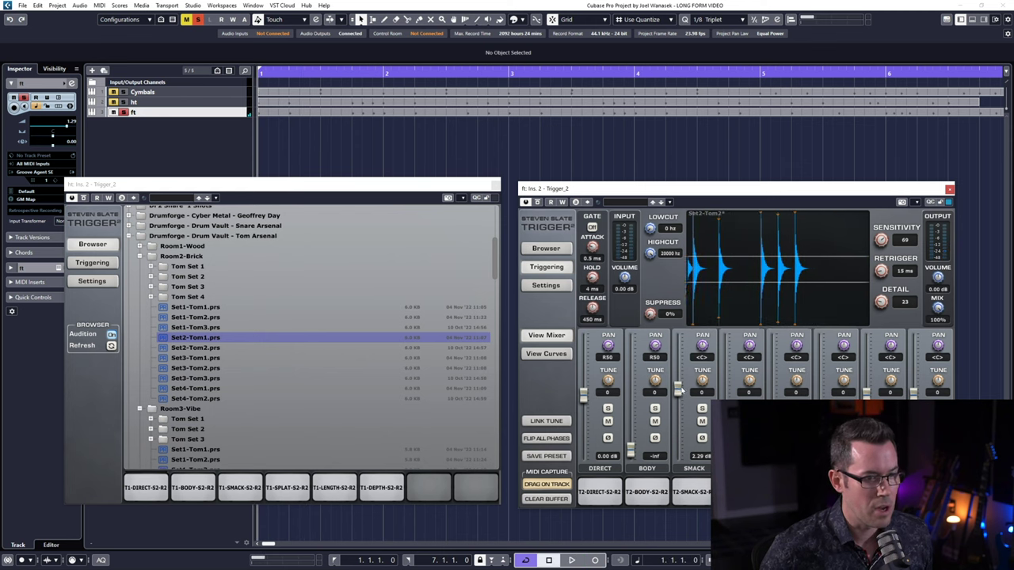
{"action": "left_click_drag", "start_coordinate": [679, 448], "coordinate": [685, 389]}
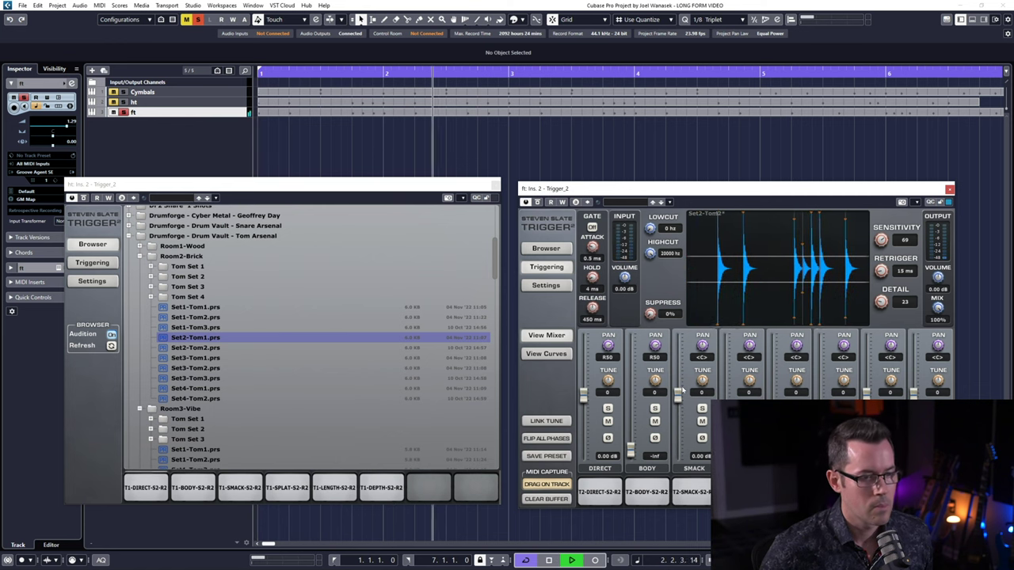
{"action": "key", "text": "space"}
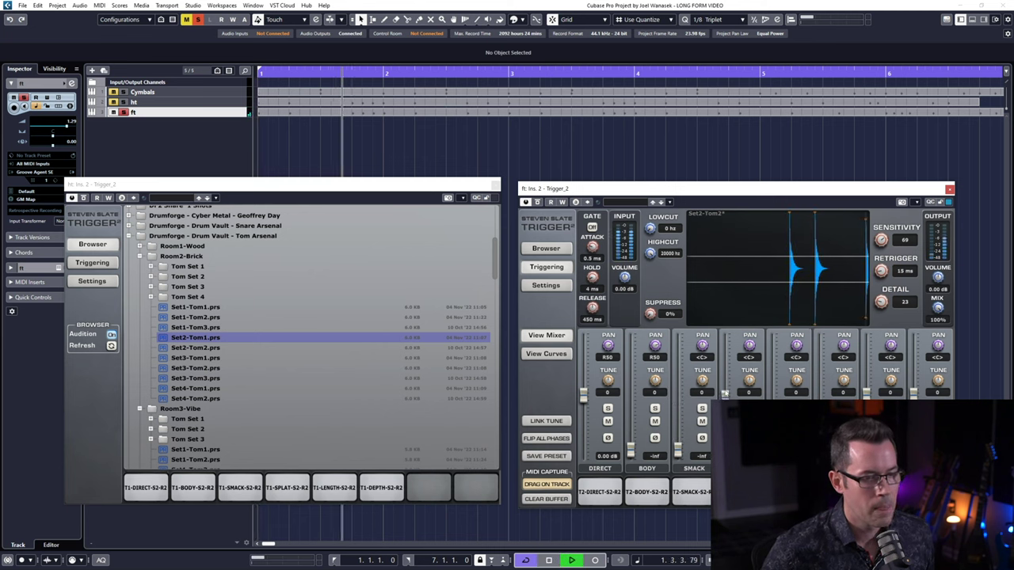
- Raise the ft Splat layer, audition it with the Direct layer muted and unmuted, and pull it back down
{"action": "left_click_drag", "start_coordinate": [724, 449], "coordinate": [725, 388]}
{"action": "key", "text": "space"}
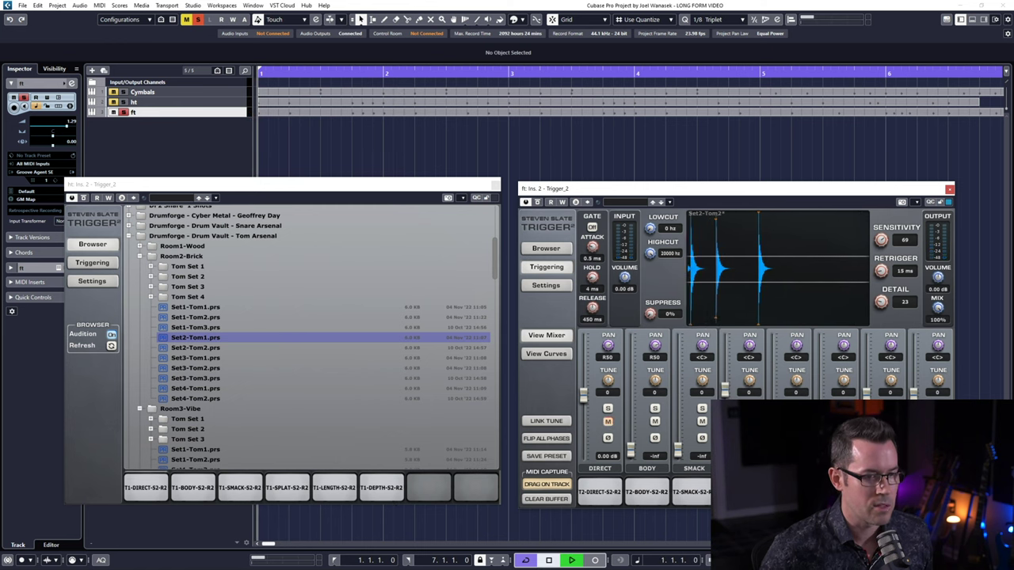
{"action": "key", "text": "space"}
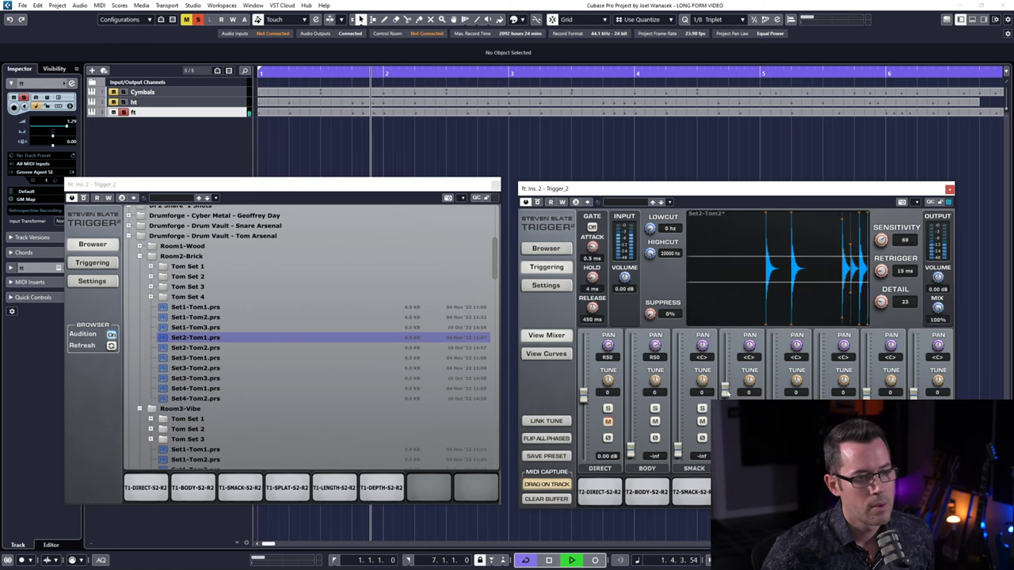
{"action": "key", "text": "space"}
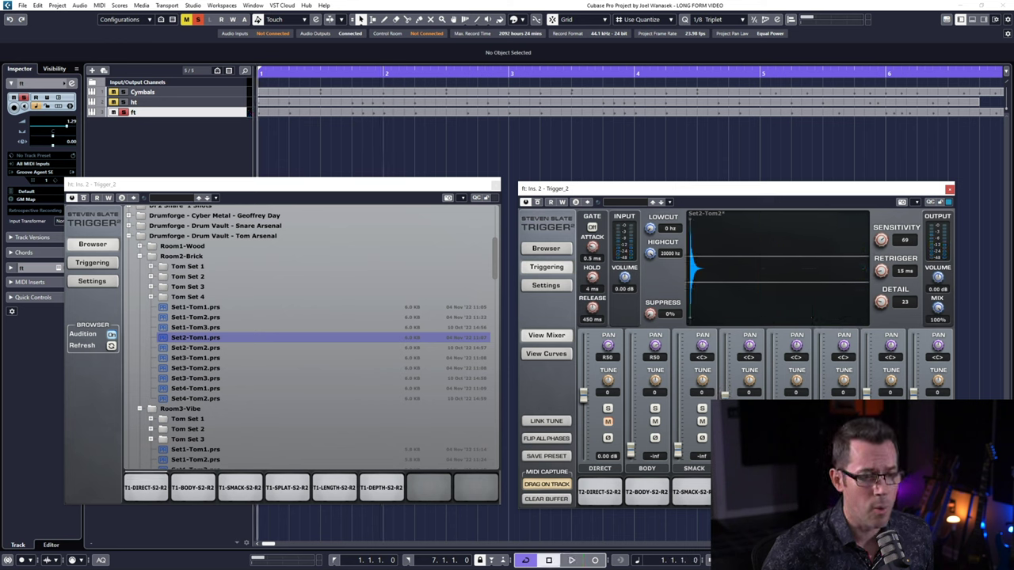
{"action": "key", "text": "space"}
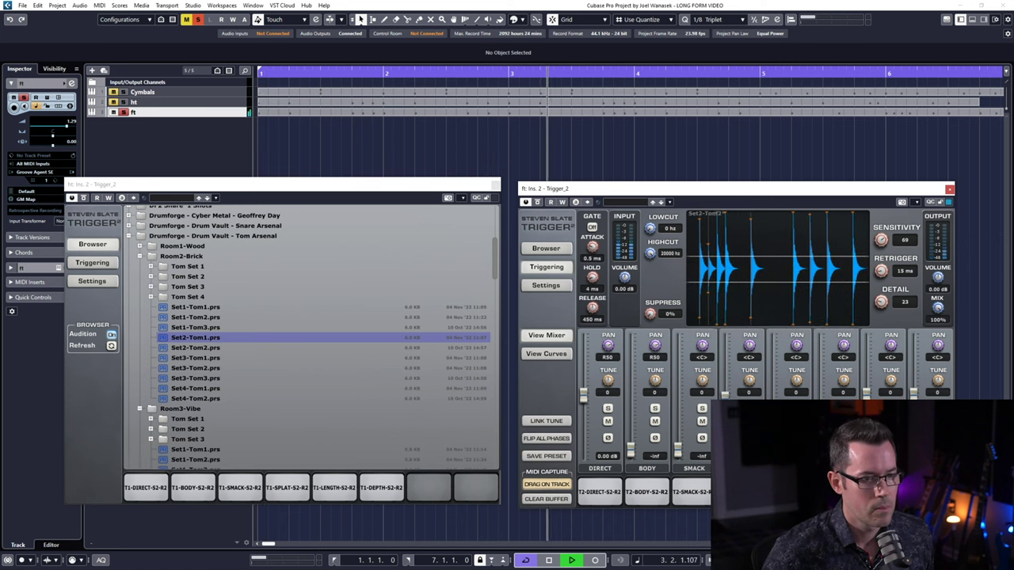
{"action": "key", "text": "space"}
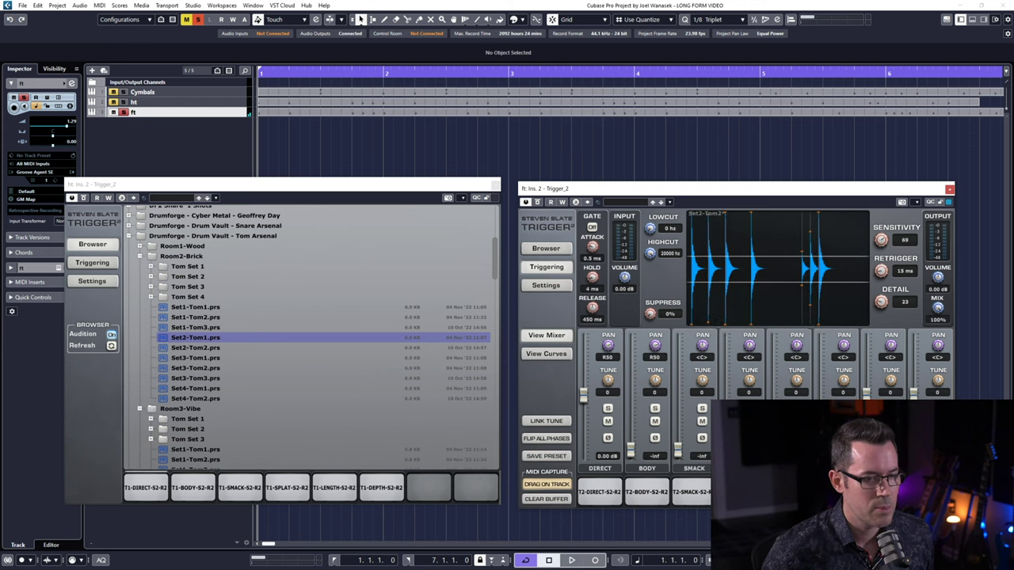
- Audition the raised ft Length layer with Direct muted, pull it back down, and replay the loop with Direct unmuted
{"action": "key", "text": "space"}
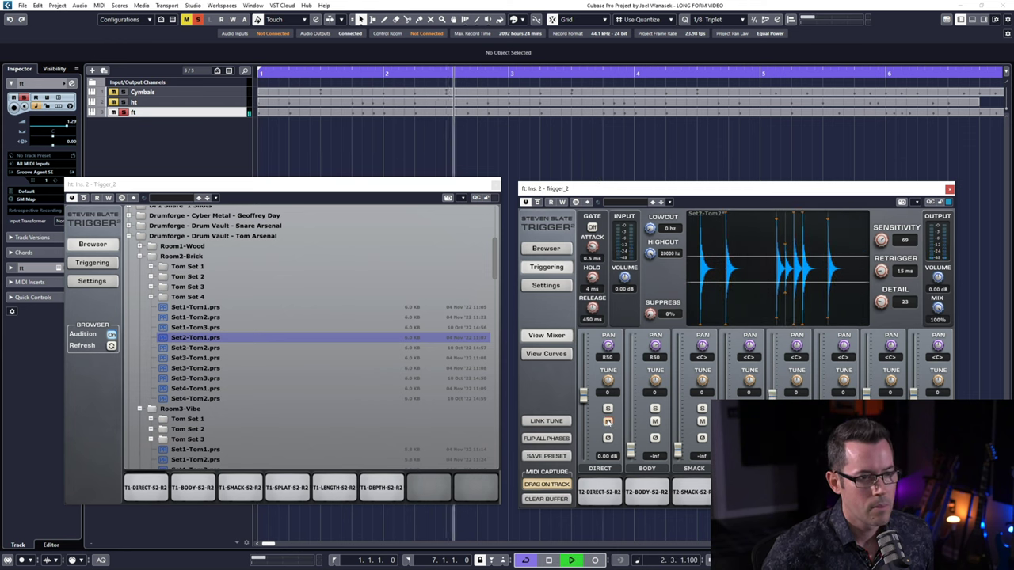
{"action": "key", "text": "space"}
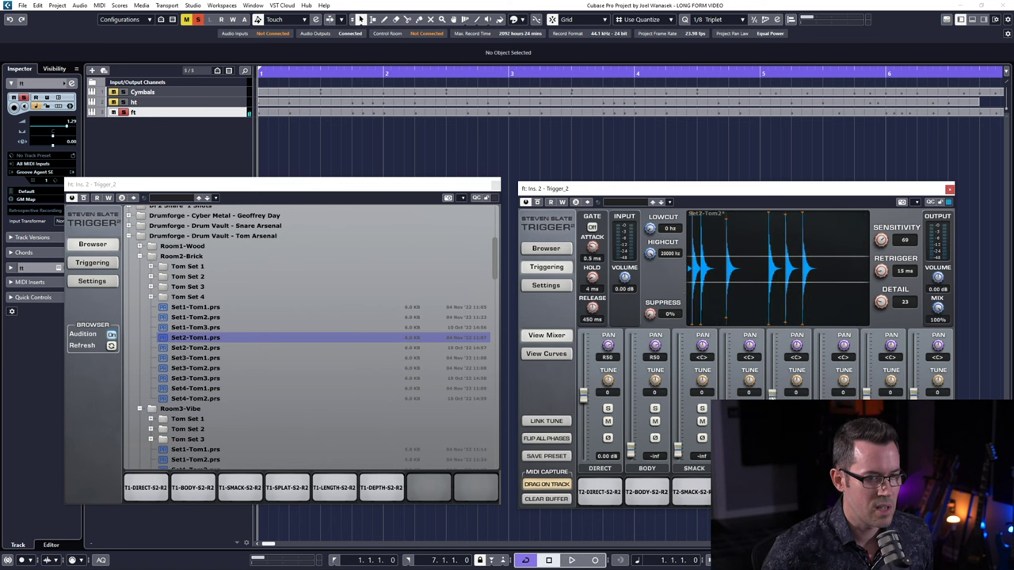
{"action": "key", "text": "space"}
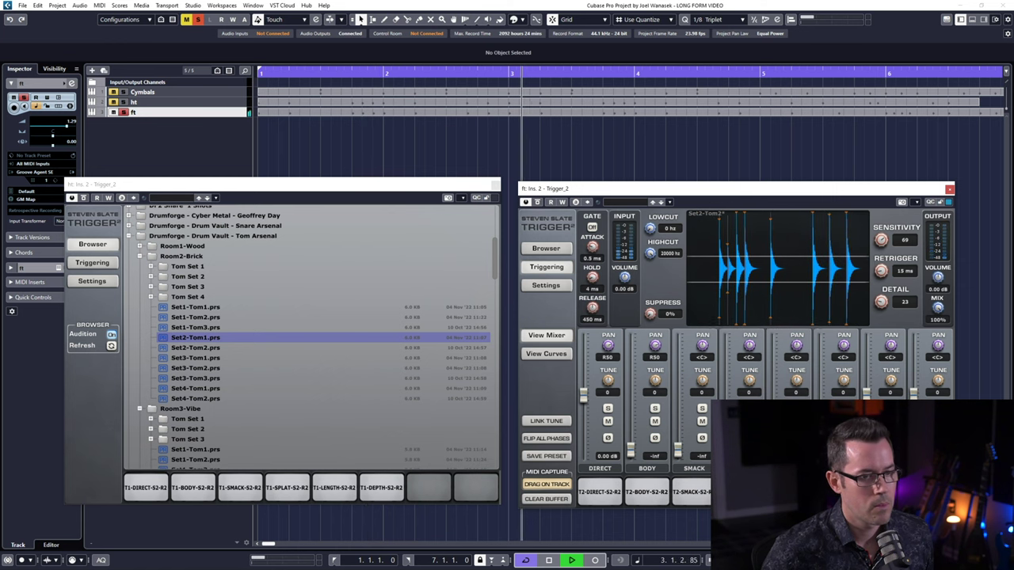
{"action": "key", "text": "space"}
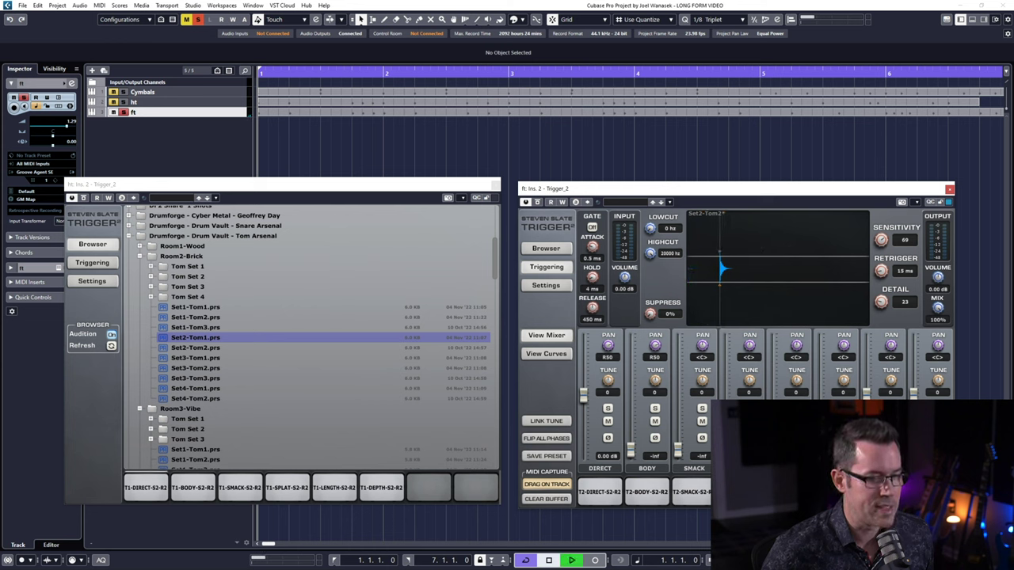
{"action": "key", "text": "space"}
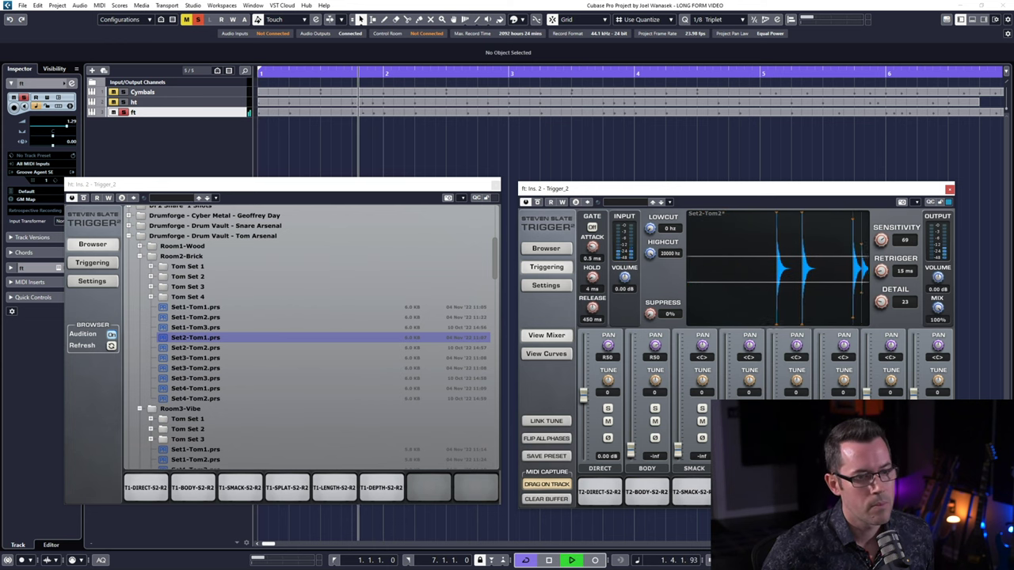
{"action": "key", "text": "space"}
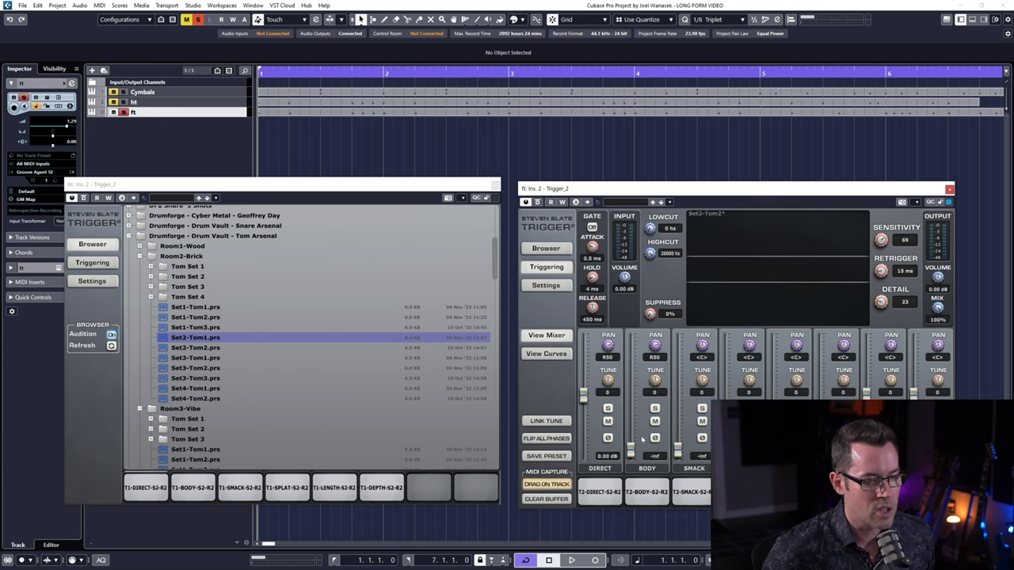
- Audition an ft blend with Body raised to -15.49 dB, Smack to 3.27 dB and Direct lowered to -8.02 dB
{"action": "key", "text": "space"}
{"action": "left_click_drag", "start_coordinate": [631, 450], "coordinate": [630, 426]}
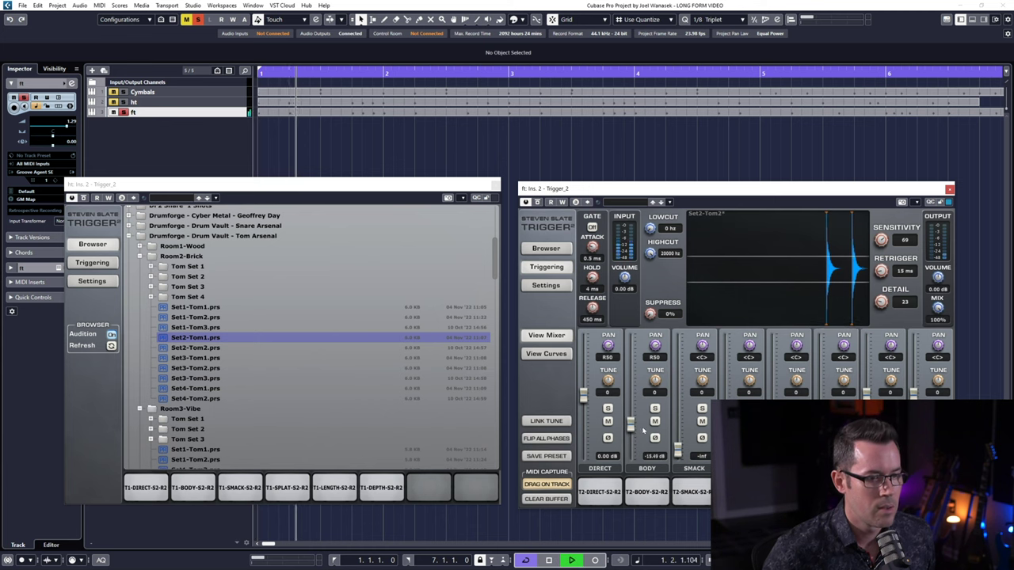
{"action": "left_click_drag", "start_coordinate": [677, 450], "coordinate": [677, 387]}
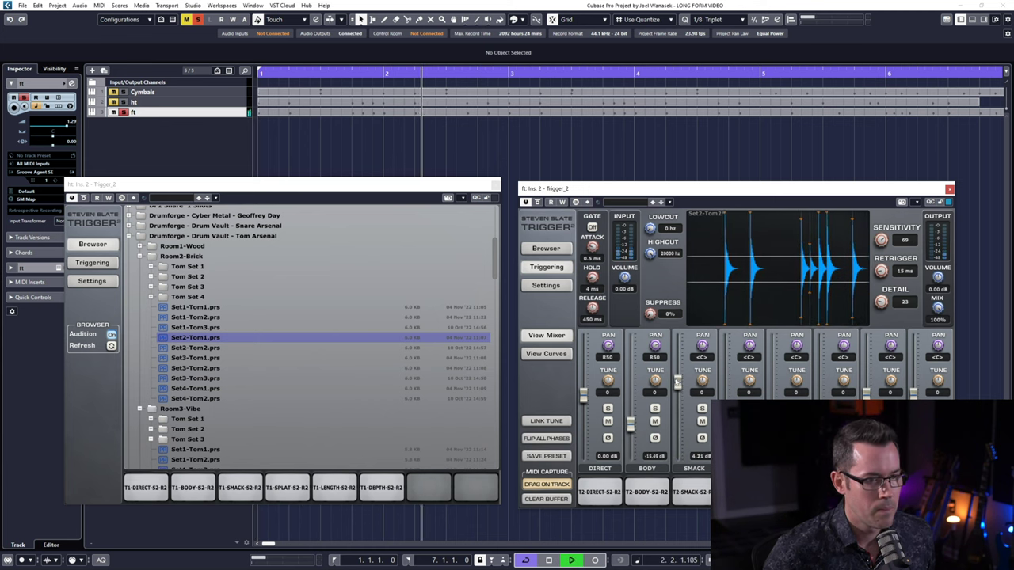
{"action": "left_click_drag", "start_coordinate": [583, 394], "coordinate": [583, 414]}
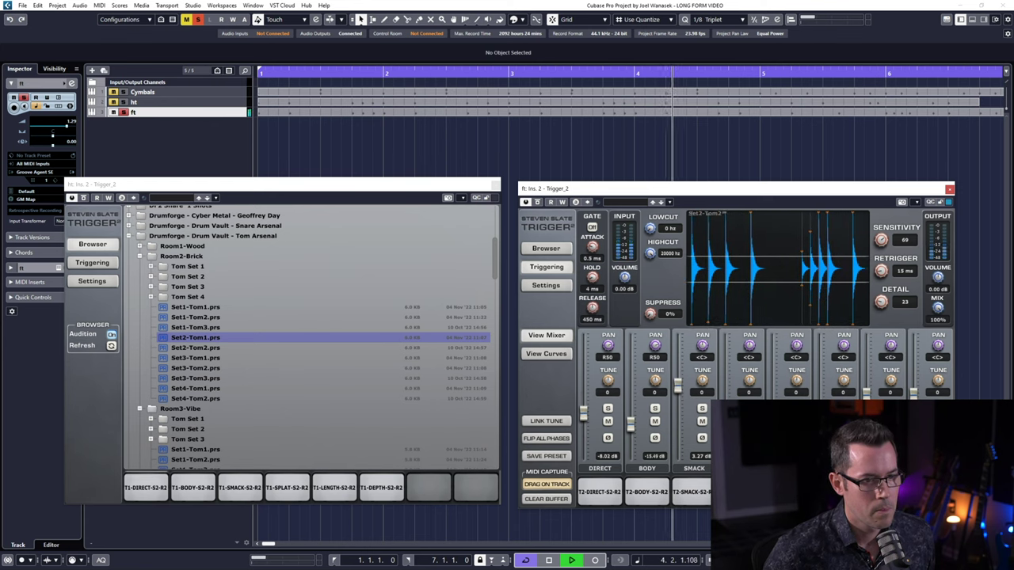
{"action": "key", "text": "space"}
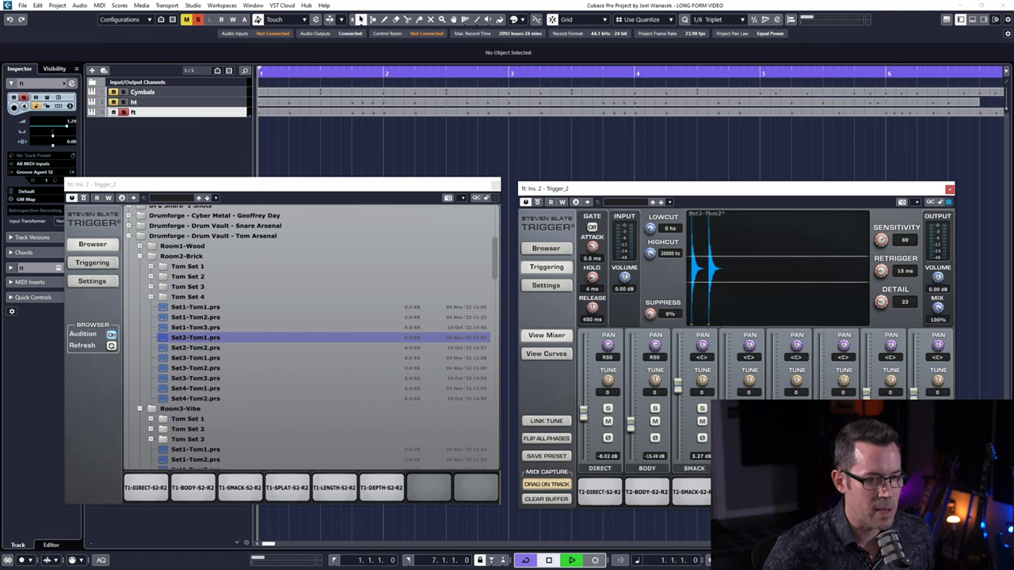
{"action": "key", "text": "space"}
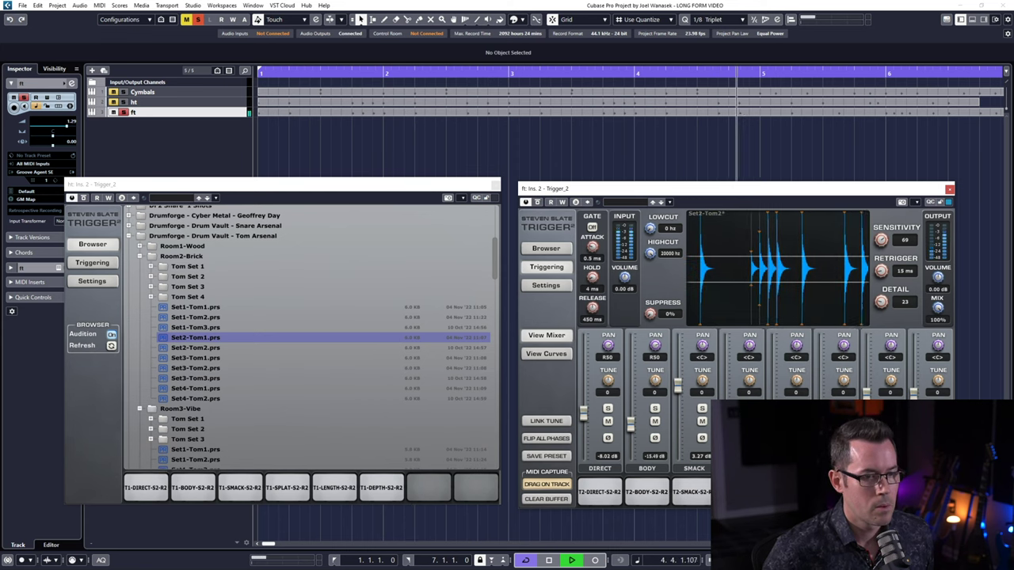
{"action": "key", "text": "space"}
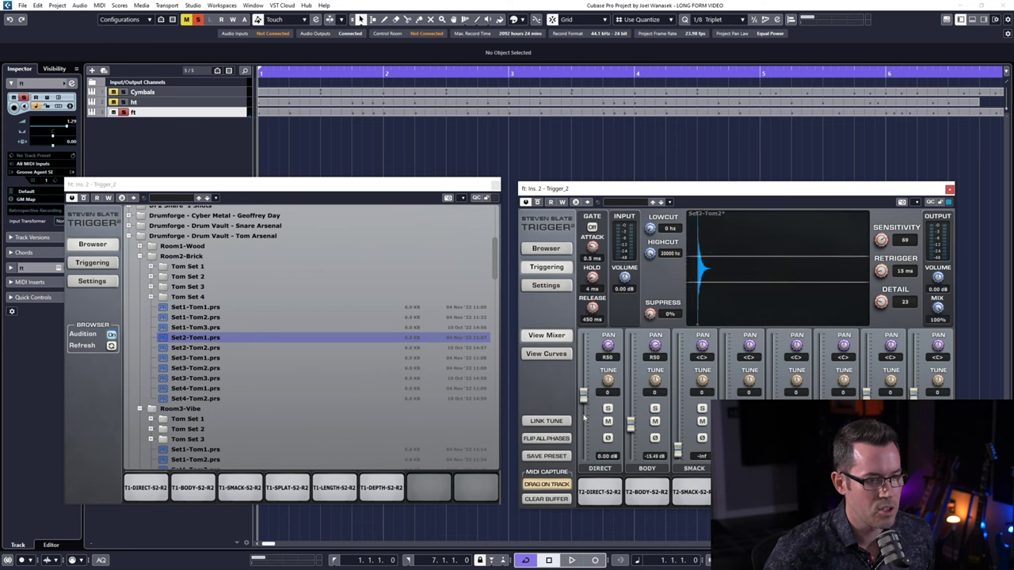
- Rebalance the ft blend with Direct at 3.27 dB and Smack at -17.30 dB, and audition it
{"action": "key", "text": "space"}
{"action": "left_click_drag", "start_coordinate": [582, 395], "coordinate": [584, 387]}
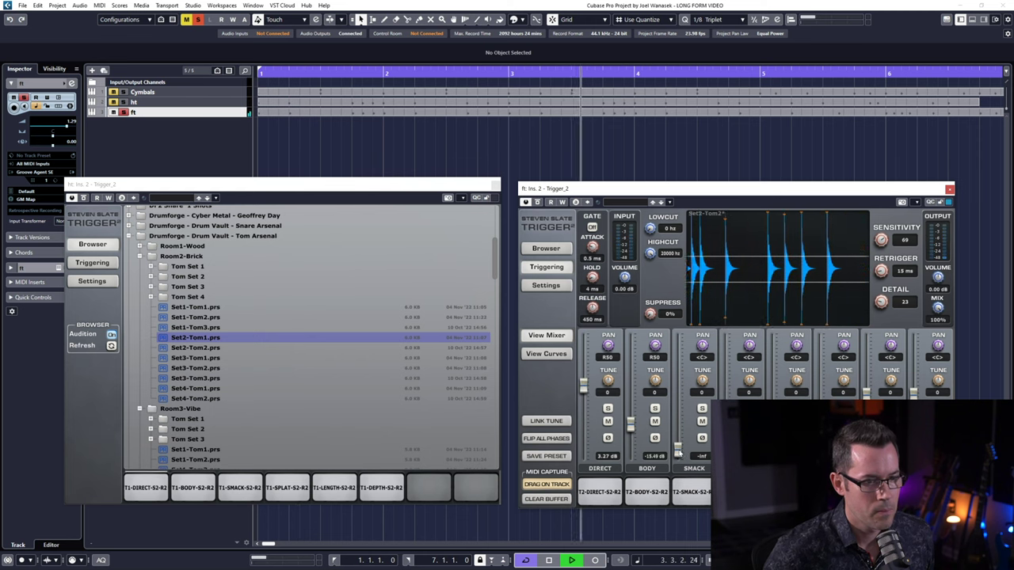
{"action": "left_click_drag", "start_coordinate": [677, 451], "coordinate": [677, 430]}
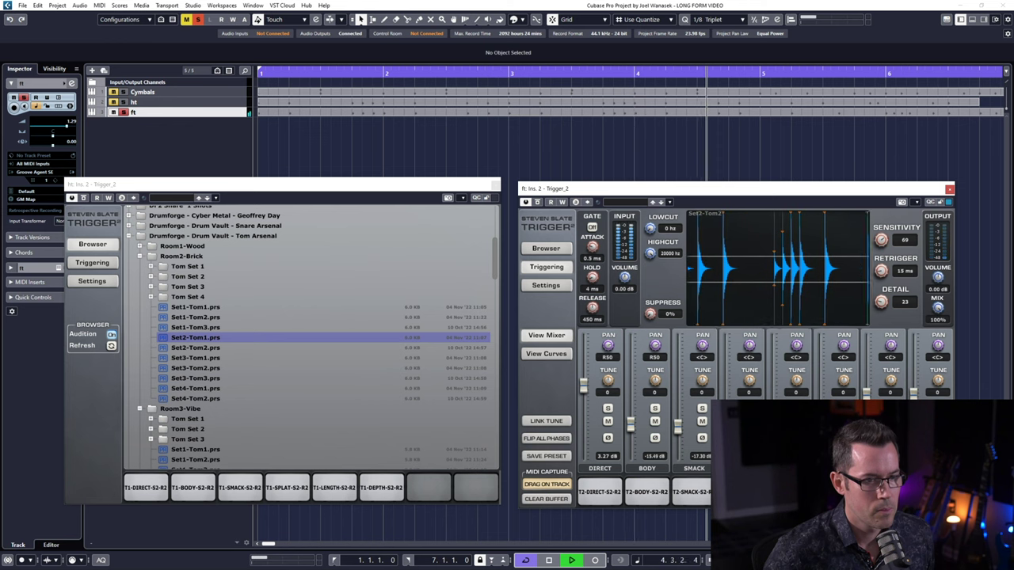
{"action": "key", "text": "space"}
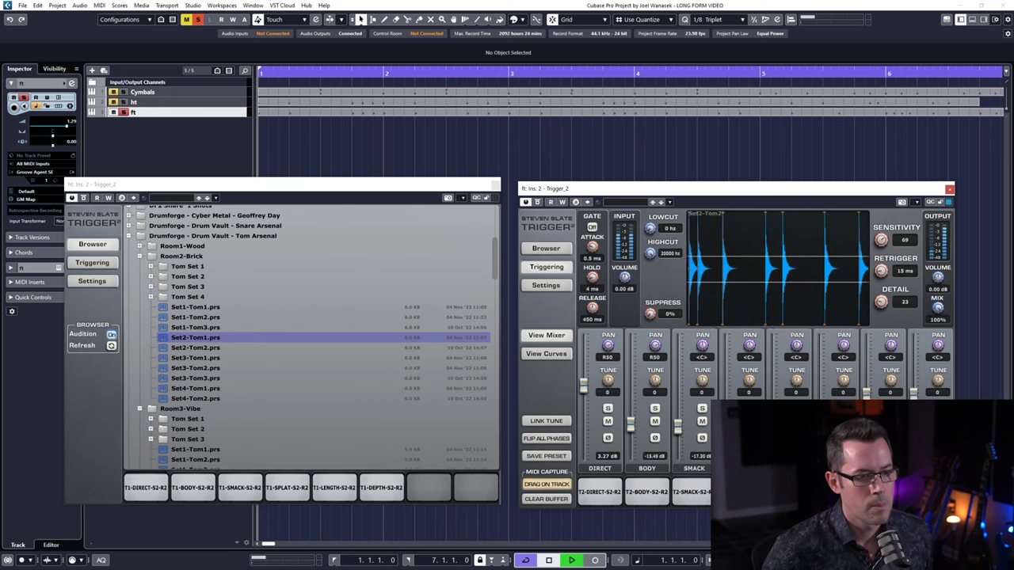
{"action": "key", "text": "space"}
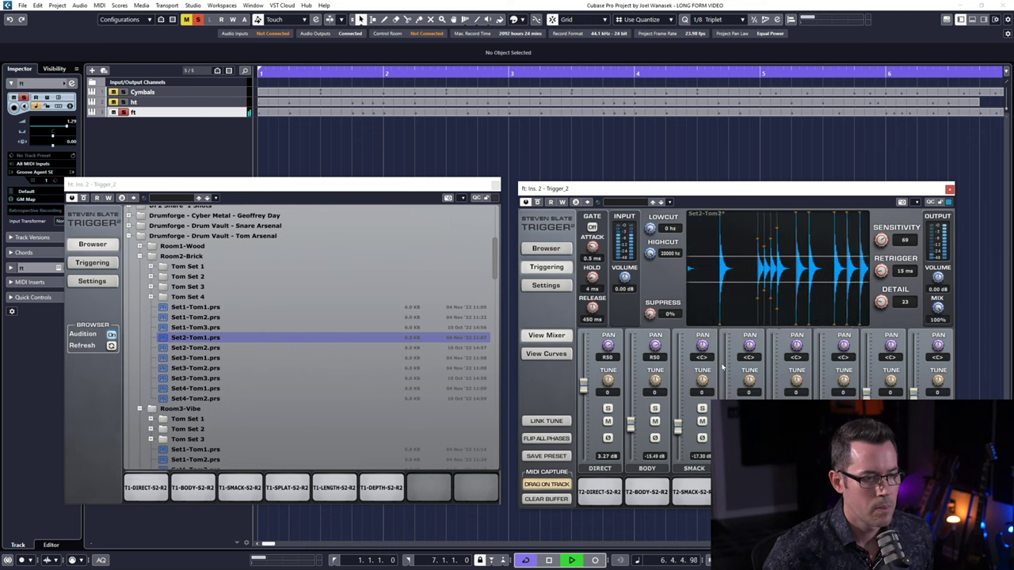
{"action": "key", "text": "space"}
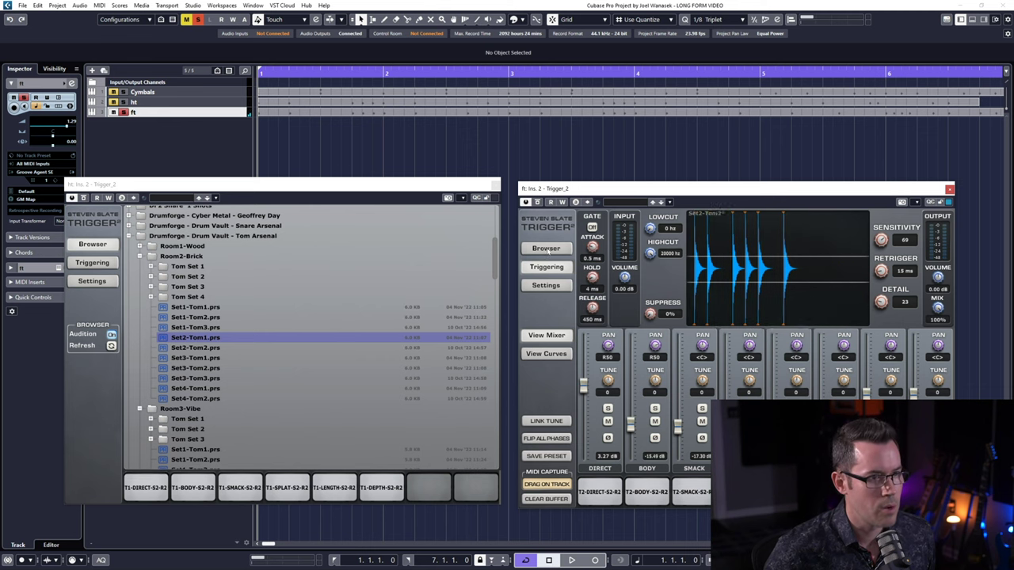
- Load Room2-Brick Set1-Tom3 on ft and Set1-Tom1 on ht, and audition them with both toms soloed and with the full kit
{"action": "left_click", "coordinate": [546, 249]}
{"action": "left_click", "coordinate": [125, 103]}
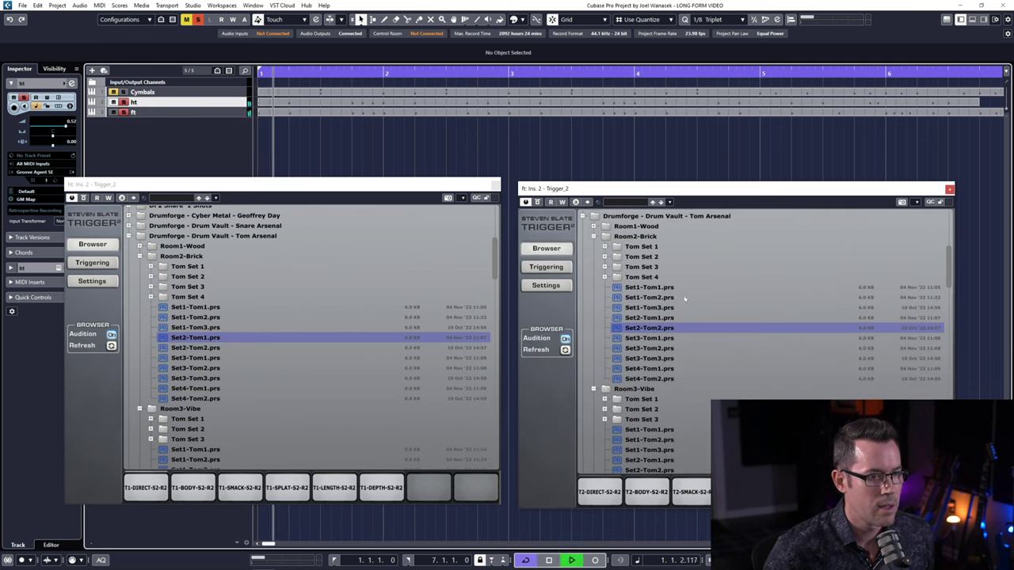
{"action": "key", "text": "space"}
{"action": "left_click", "coordinate": [667, 308]}
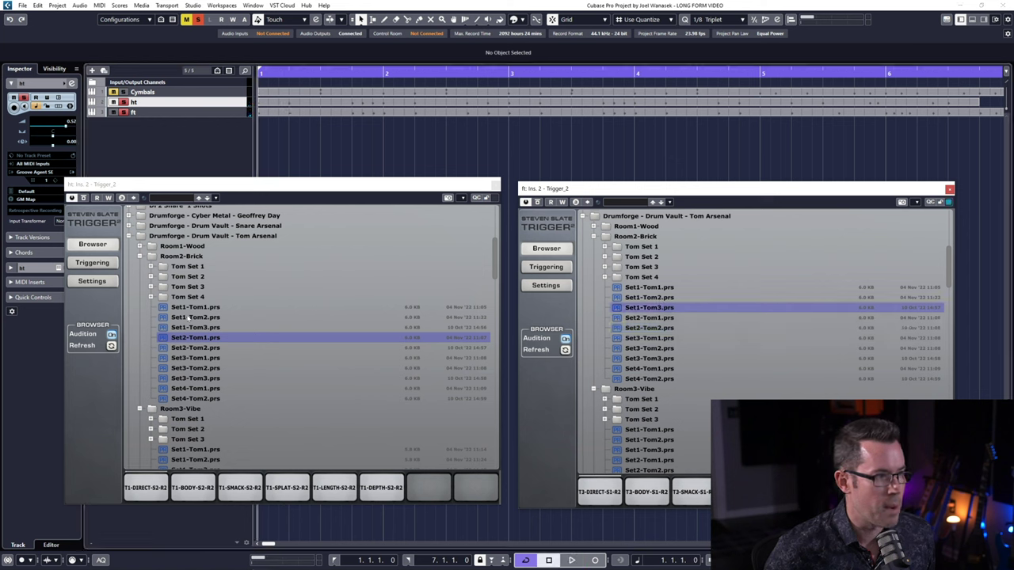
{"action": "left_click", "coordinate": [214, 308]}
{"action": "key", "text": "space"}
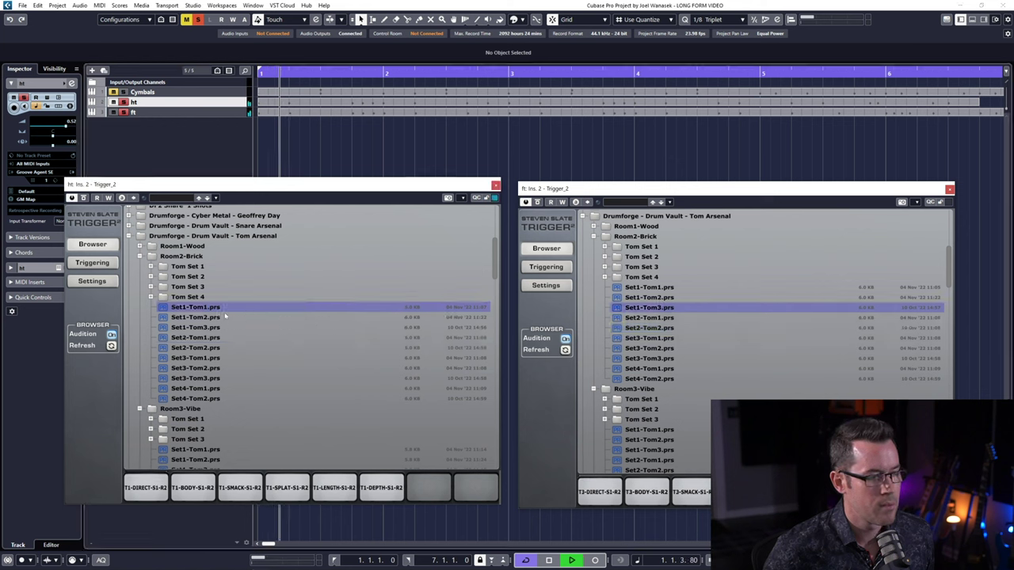
{"action": "key", "text": "space"}
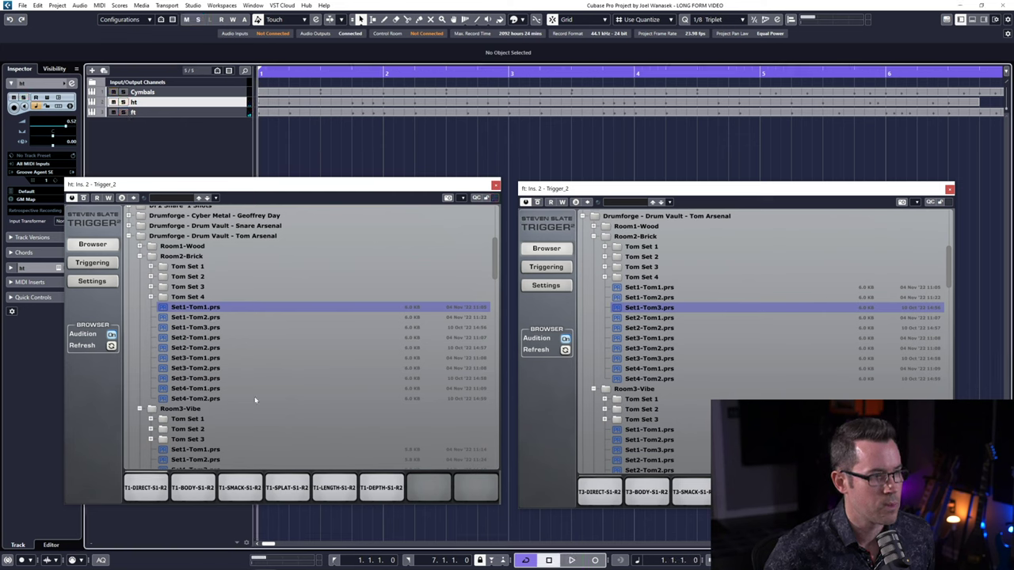
{"action": "key", "text": "space"}
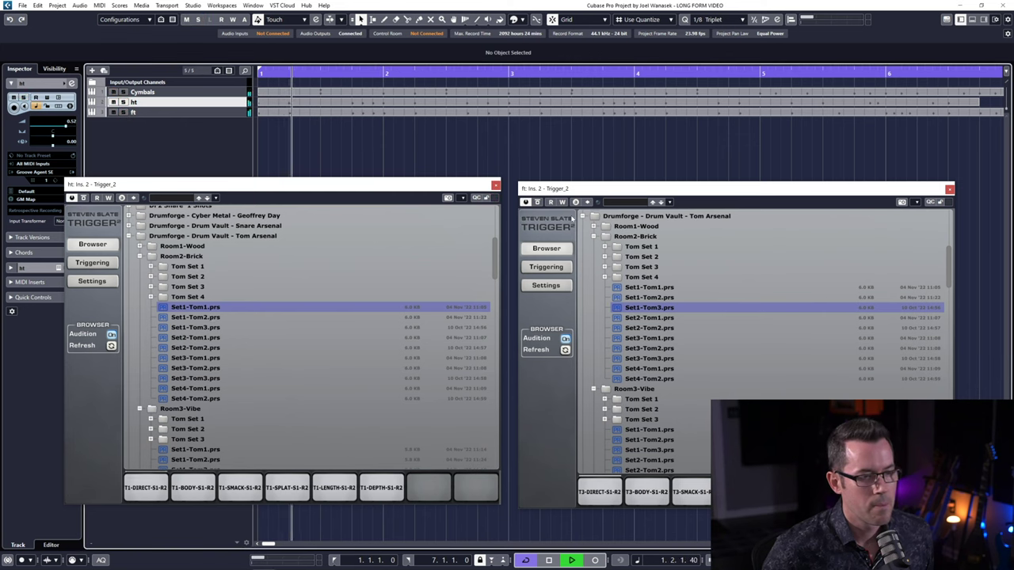
{"action": "key", "text": "space"}
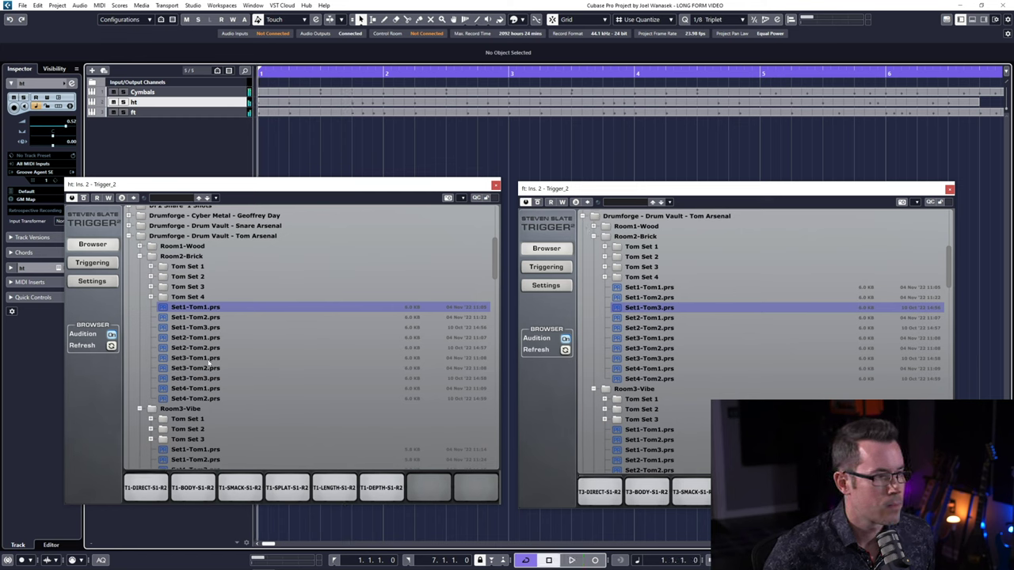
- Load Room2-Brick Set3-Tom1 on ht and Set3-Tom3 on ft, and audition them with the full kit
{"action": "left_click", "coordinate": [207, 358]}
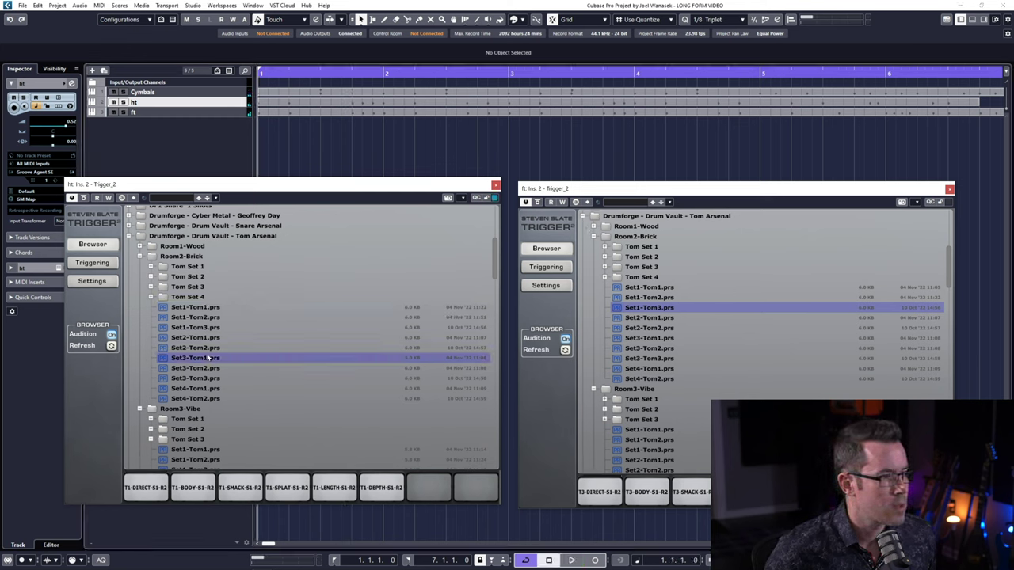
{"action": "left_click", "coordinate": [660, 359]}
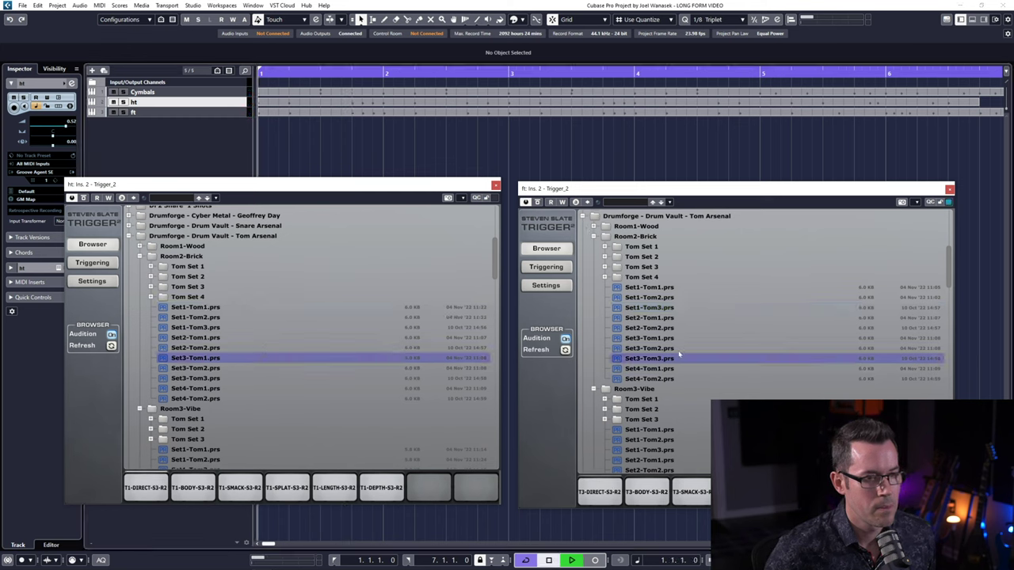
{"action": "key", "text": "space"}
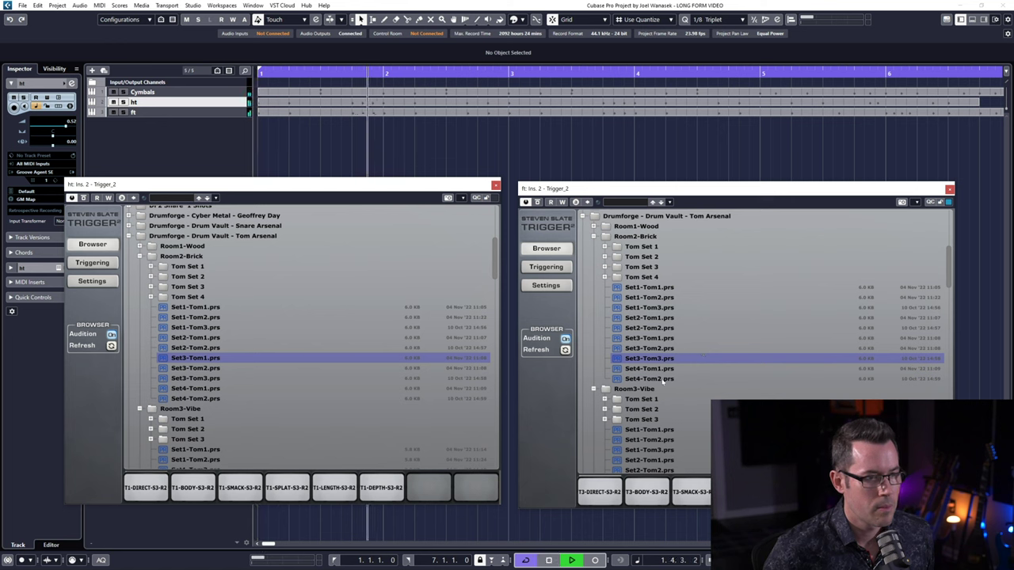
- Load Room2-Brick Set4-Tom2 on ft and Set4-Tom1 on ht, and audition them with the full kit
{"action": "left_click", "coordinate": [662, 379]}
{"action": "key", "text": "space"}
{"action": "left_click", "coordinate": [202, 388]}
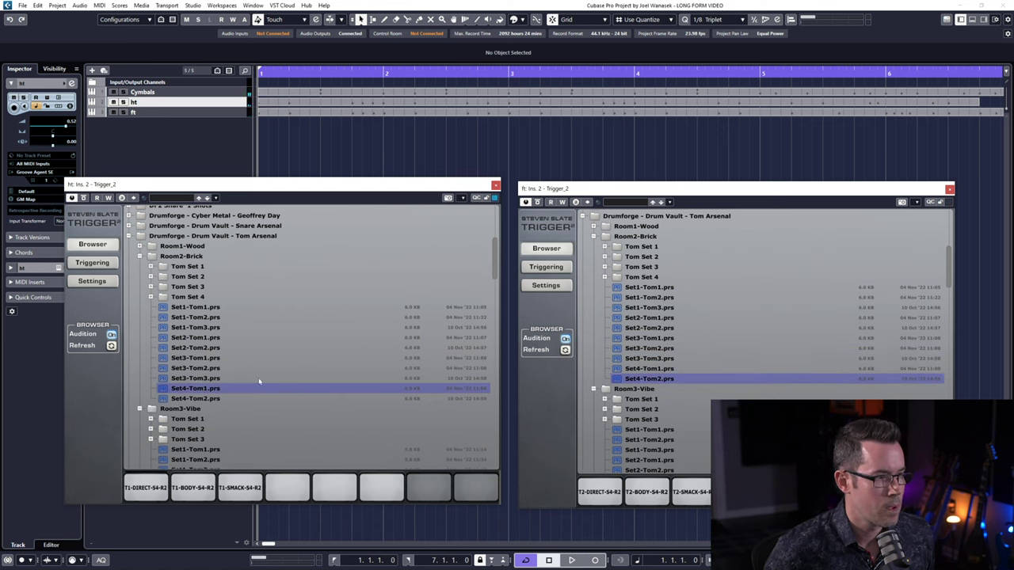
{"action": "key", "text": "space"}
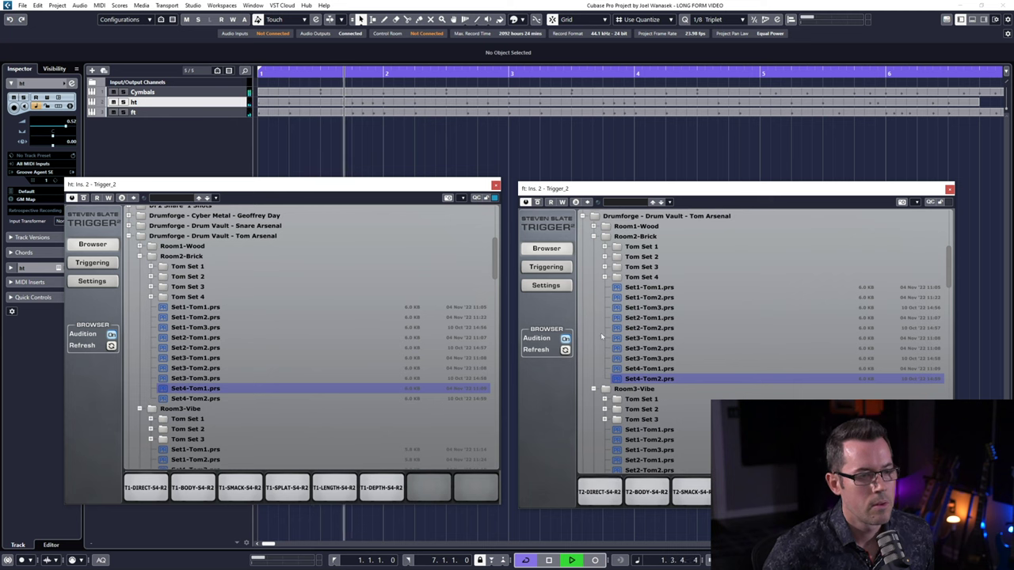
{"action": "key", "text": "space"}
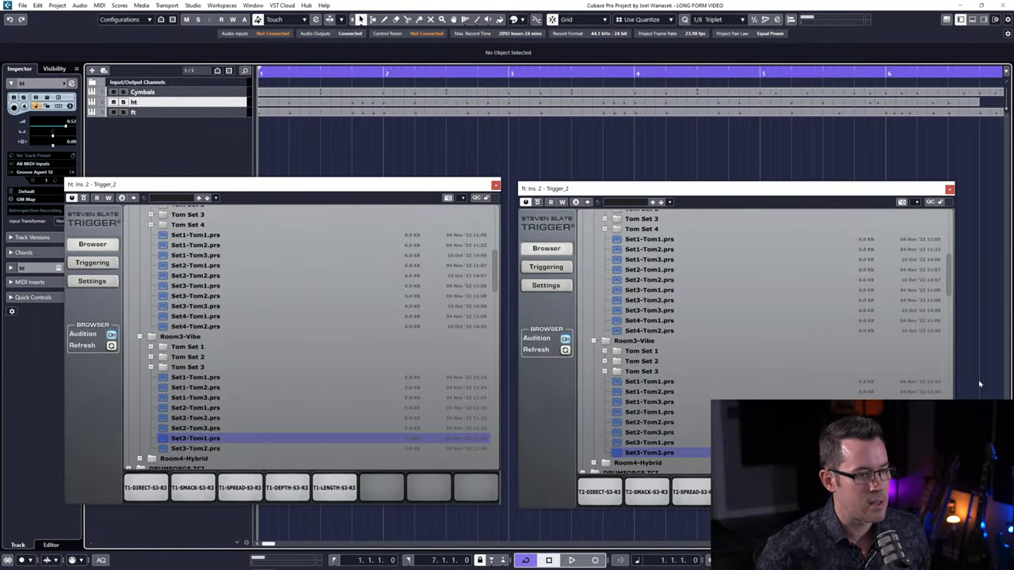
- Audition the Room3-Vibe Set3-Tom1 preset on ht and Set3-Tom2 on ft with the full kit
{"action": "key", "text": "space"}
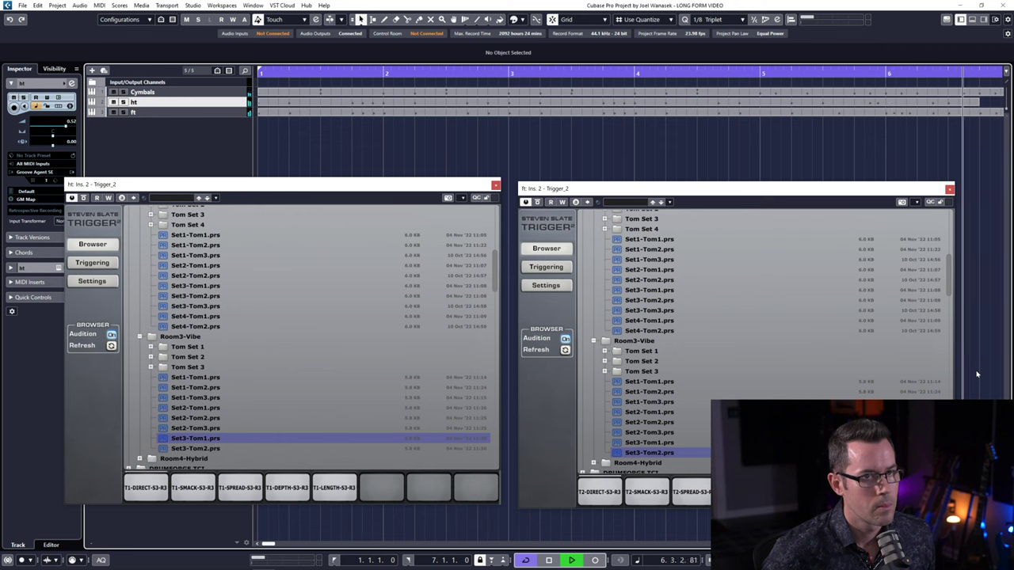
{"action": "key", "text": "space"}
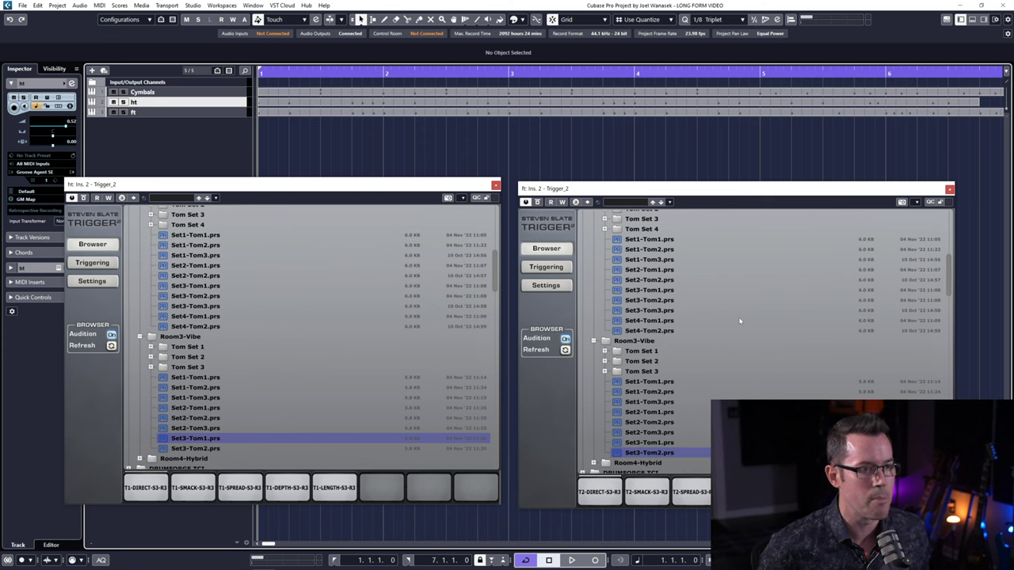
- Show the ft layer mixer, lower its Spread and Smack layers to -inf, and solo the ft track
{"action": "left_click", "coordinate": [557, 267]}
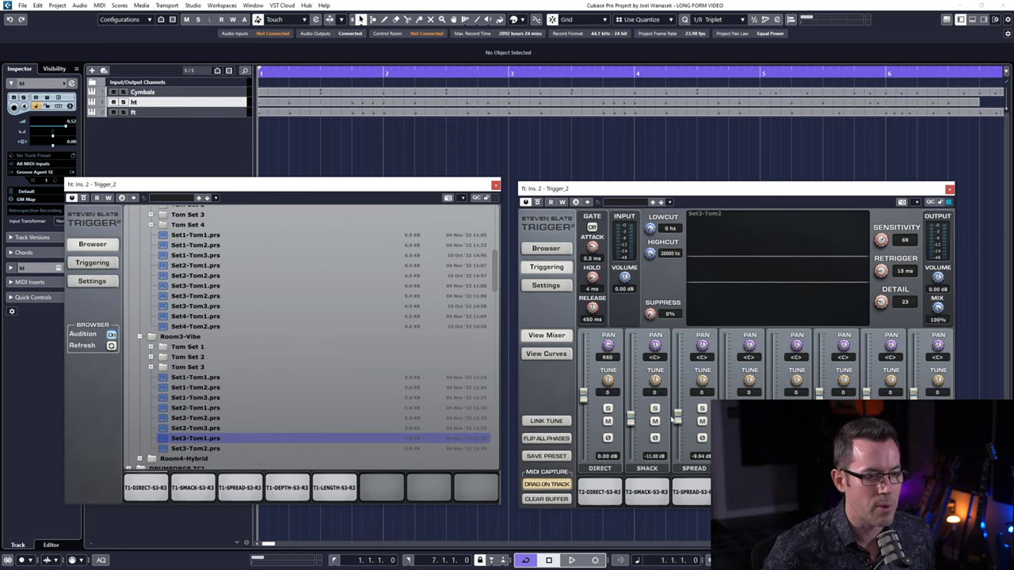
{"action": "left_click_drag", "start_coordinate": [673, 420], "coordinate": [705, 489]}
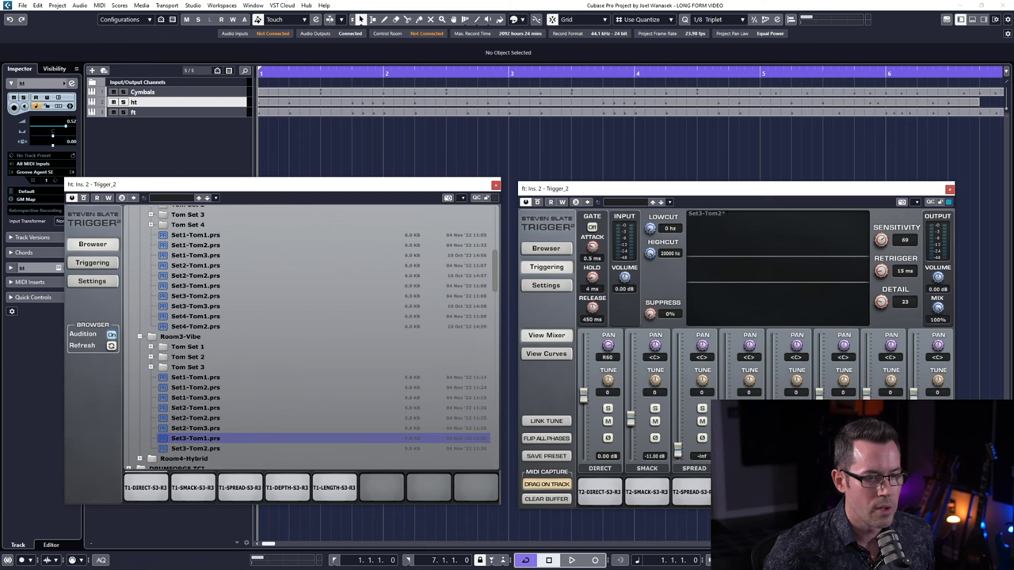
{"action": "left_click_drag", "start_coordinate": [633, 418], "coordinate": [636, 465]}
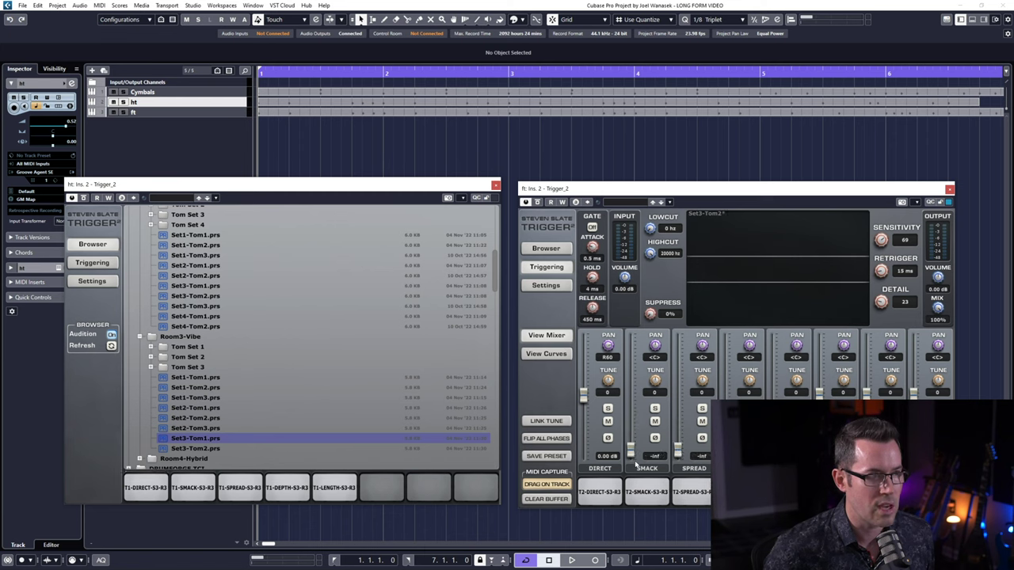
{"action": "left_click", "coordinate": [124, 112]}
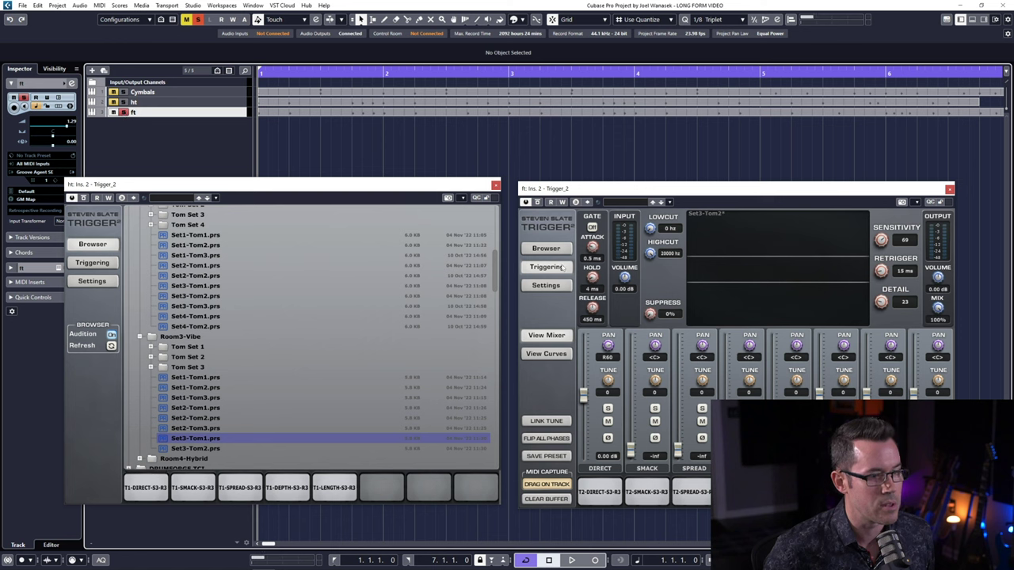
- Audition the ft Direct layer raised to 3.54 dB, and reset it to 0 dB
{"action": "key", "text": "space"}
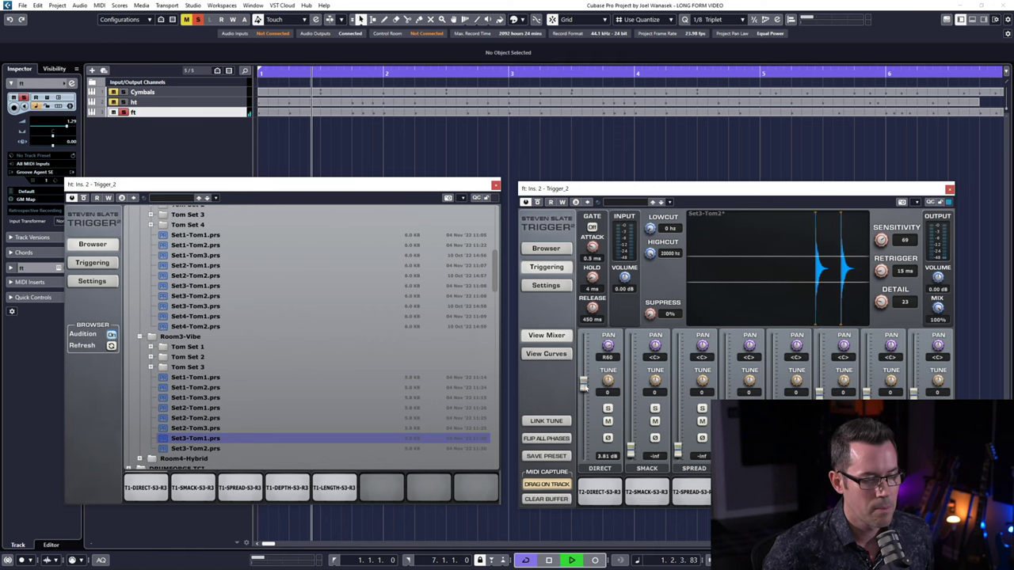
{"action": "left_click_drag", "start_coordinate": [583, 394], "coordinate": [584, 388]}
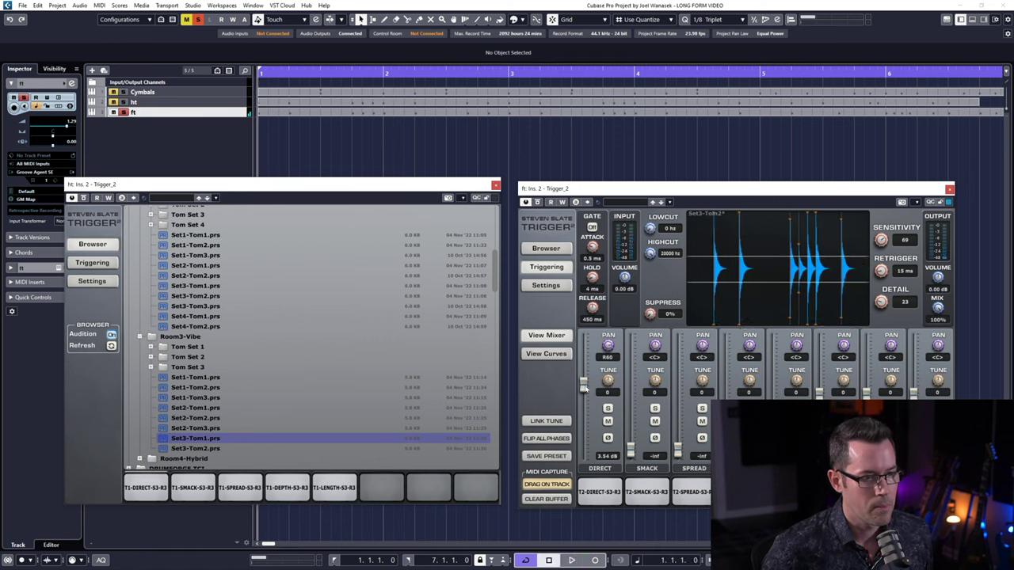
{"action": "key", "text": "space"}
{"action": "left_click", "coordinate": [584, 389], "text": "ctrl"}
- Raise the ft Smack layer during playback to audition it, stop the loop, and reset the layer's level
{"action": "key", "text": "space"}
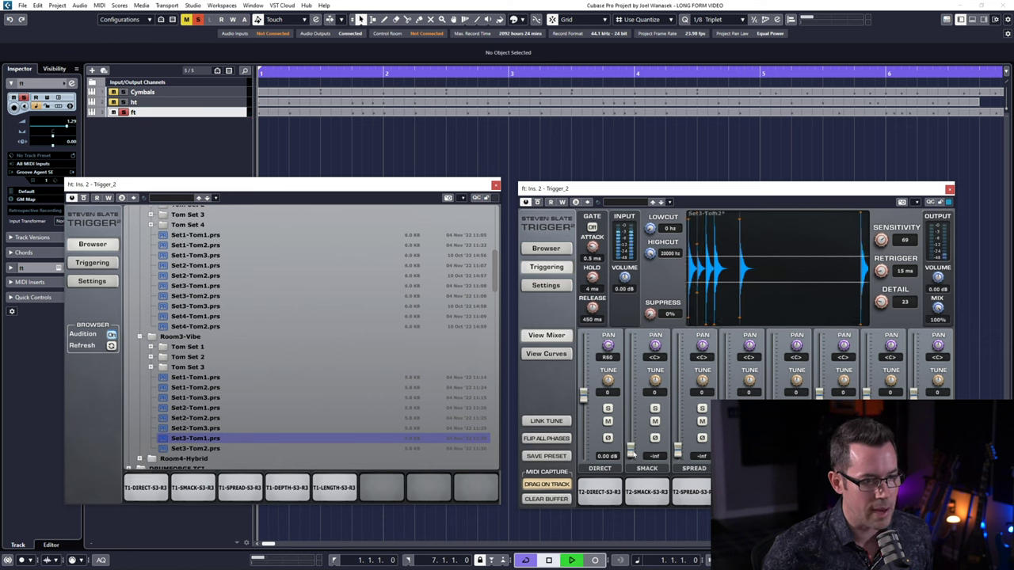
{"action": "left_click_drag", "start_coordinate": [632, 453], "coordinate": [634, 404]}
{"action": "key", "text": "space"}
{"action": "left_click", "coordinate": [634, 402], "text": "ctrl"}
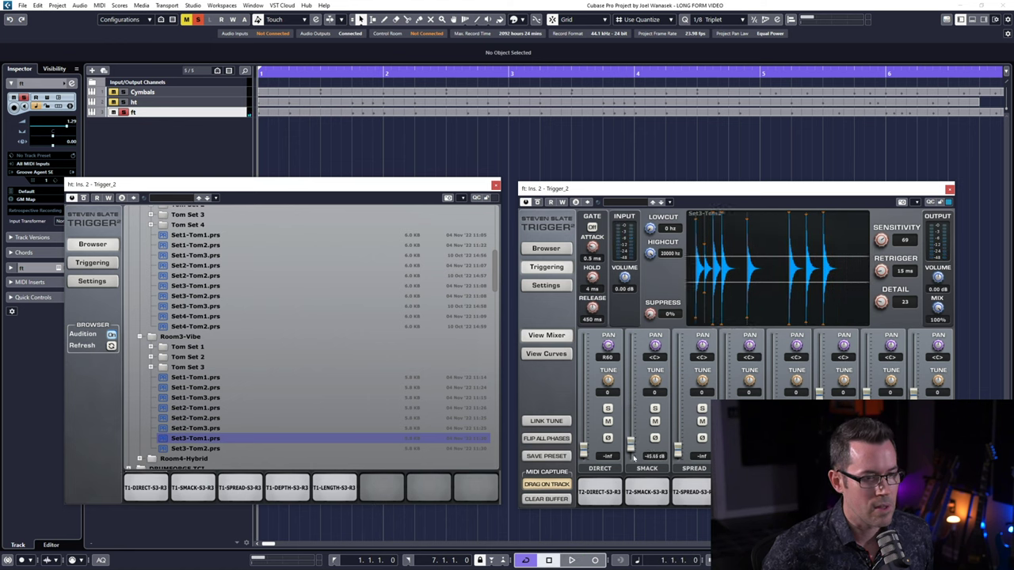
- Restore the ft Direct layer to 0 dB and audition it blended with Smack at -4.70 dB
{"action": "left_click", "coordinate": [588, 450], "text": "ctrl"}
{"action": "key", "text": "space"}
{"action": "mouse_move", "coordinate": [631, 451]}
{"action": "left_mouse_down"}
{"action": "mouse_move", "coordinate": [630, 400]}
{"action": "mouse_move", "coordinate": [639, 406]}
{"action": "left_mouse_up"}
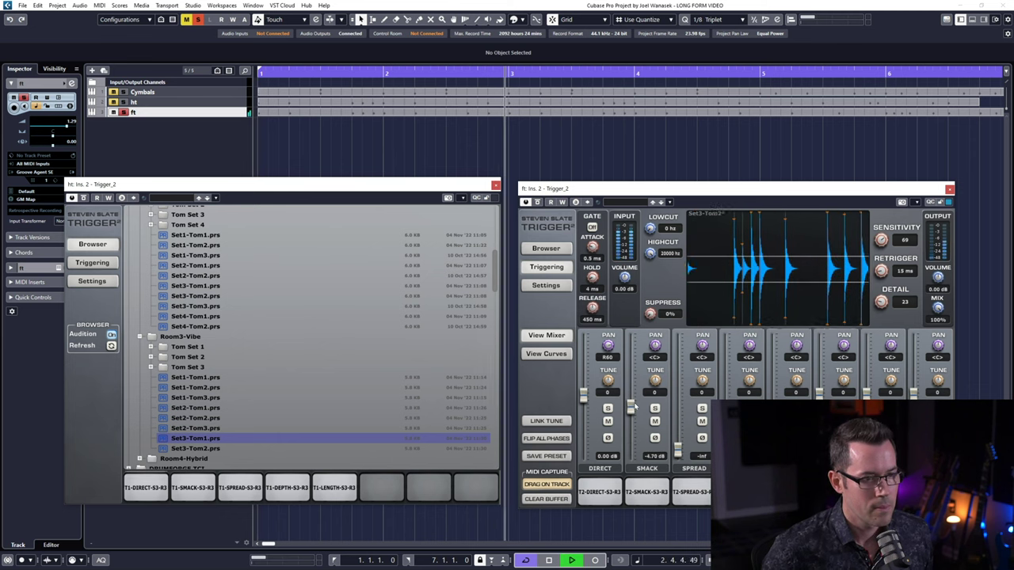
{"action": "key", "text": "space"}
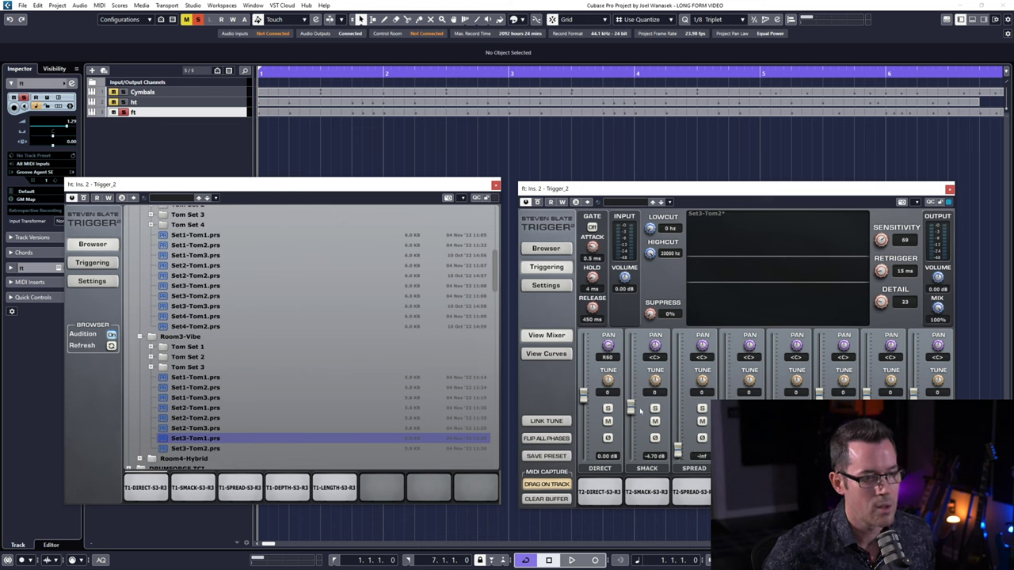
- Lower the ft Smack layer to -inf and audition the Spread layer raised to 1.70 dB
{"action": "left_click_drag", "start_coordinate": [631, 408], "coordinate": [630, 453]}
{"action": "left_click_drag", "start_coordinate": [677, 451], "coordinate": [677, 394]}
{"action": "key", "text": "space"}
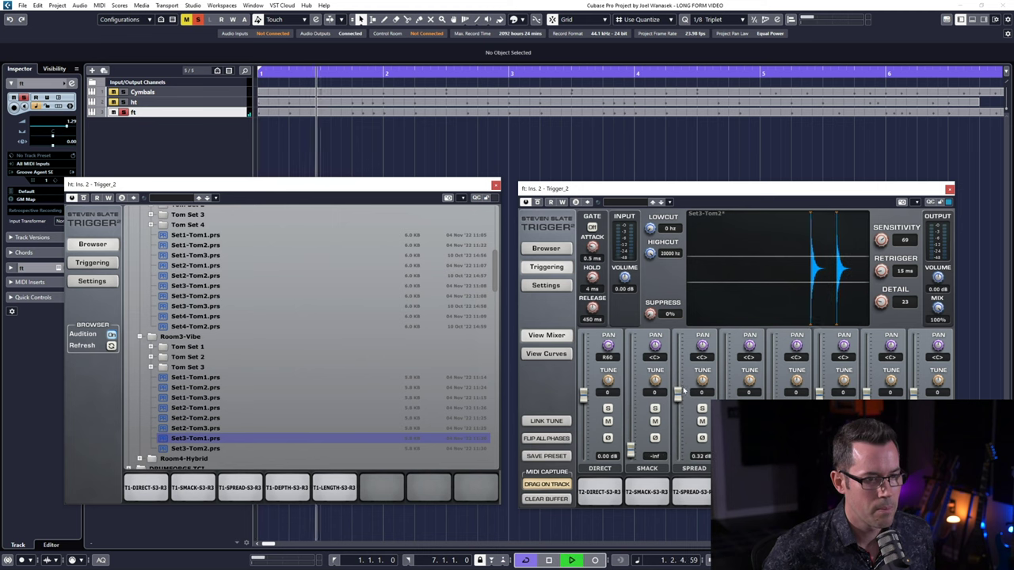
{"action": "scroll", "coordinate": [684, 384], "scroll_direction": "up", "scroll_amount": 2}
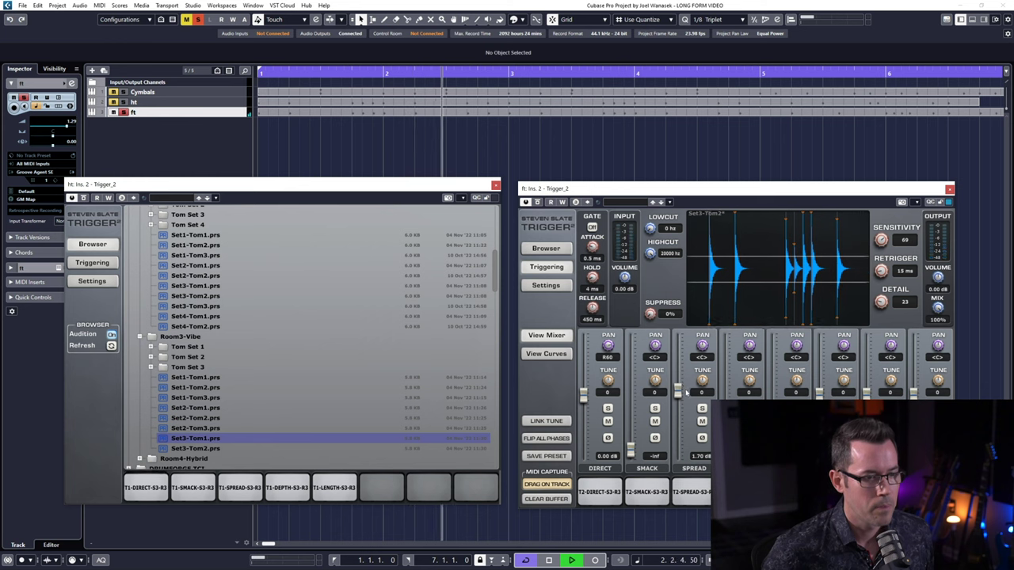
{"action": "key", "text": "space"}
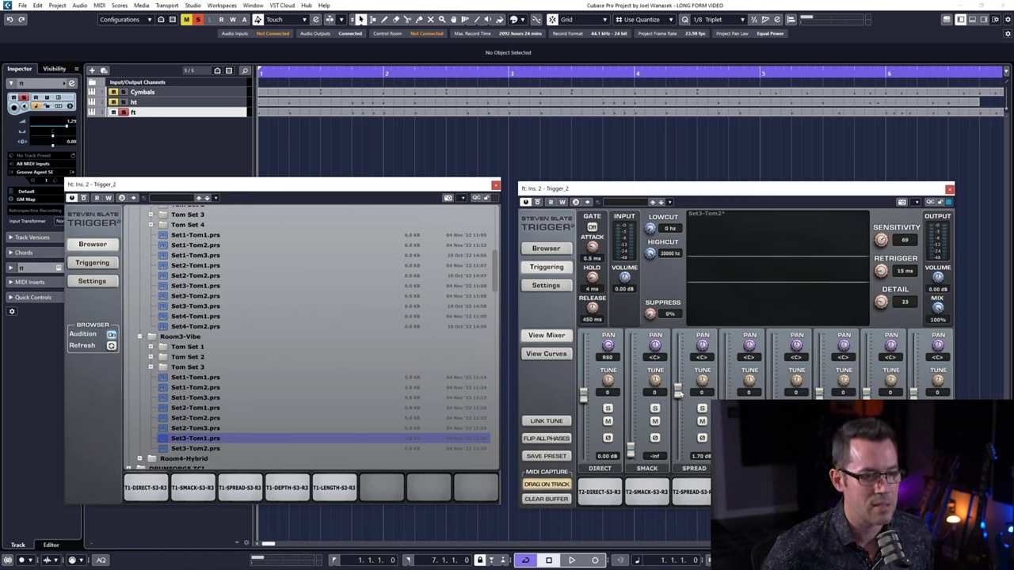
- Lower the ft Spread layer to -inf, audition Smack at -0.99 dB, and reset Smack to -inf
{"action": "left_click_drag", "start_coordinate": [632, 446], "coordinate": [675, 454]}
{"action": "key", "text": "space"}
{"action": "left_click_drag", "start_coordinate": [631, 396], "coordinate": [631, 451]}
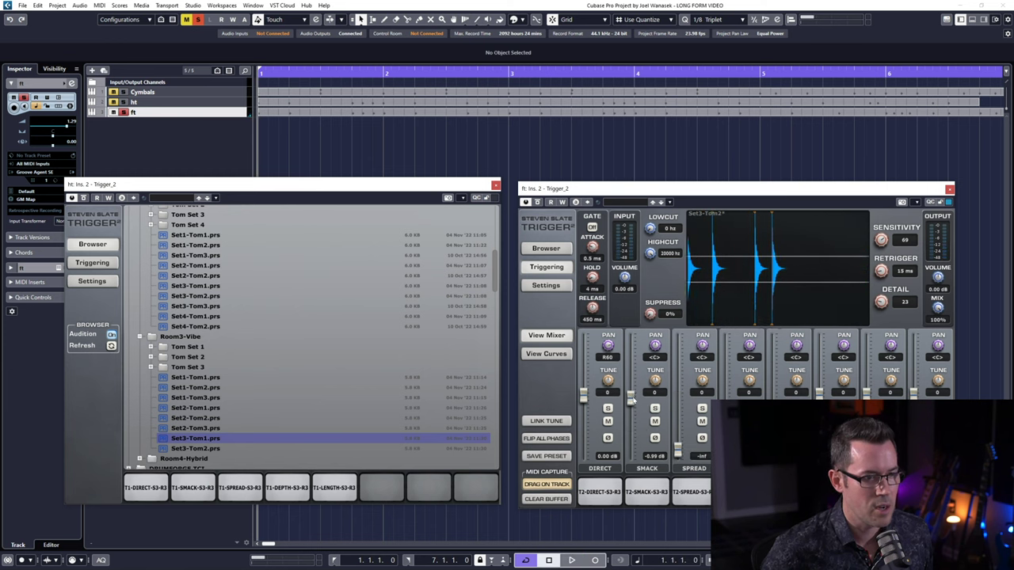
- Audition the ft track twice with both its Smack and Spread layers at -inf
{"action": "key", "text": "space"}
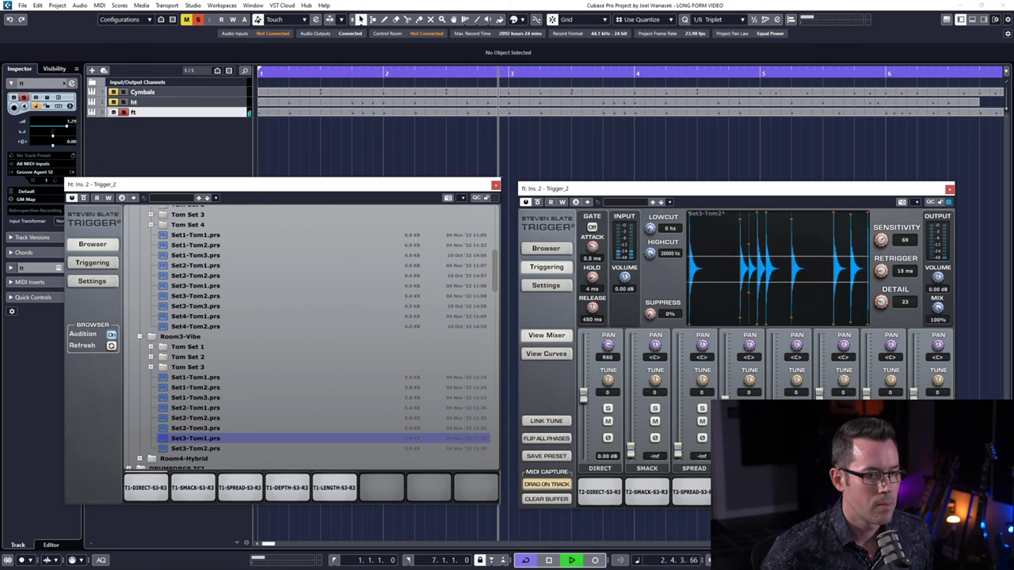
{"action": "key", "text": "space"}
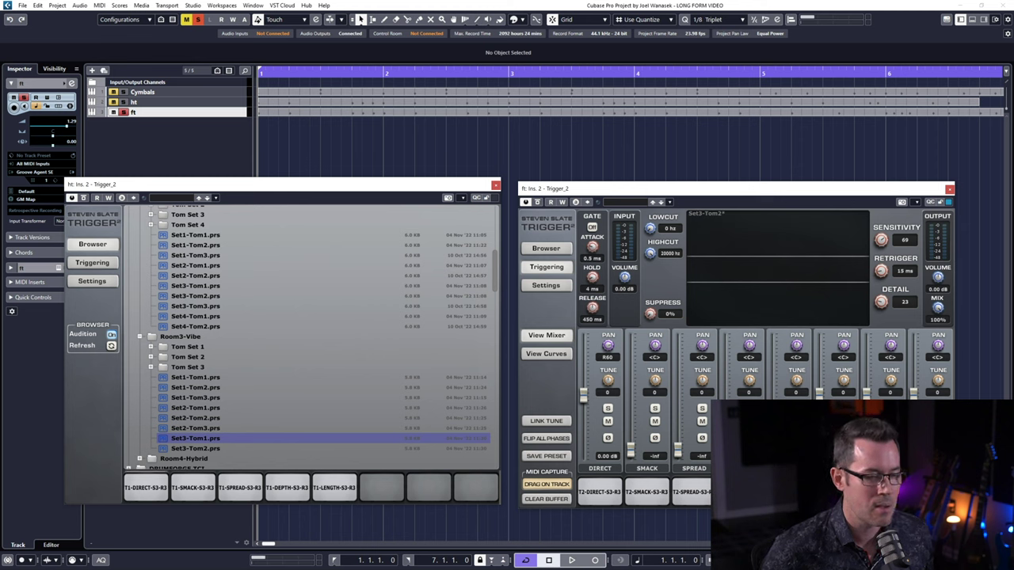
{"action": "key", "text": "space"}
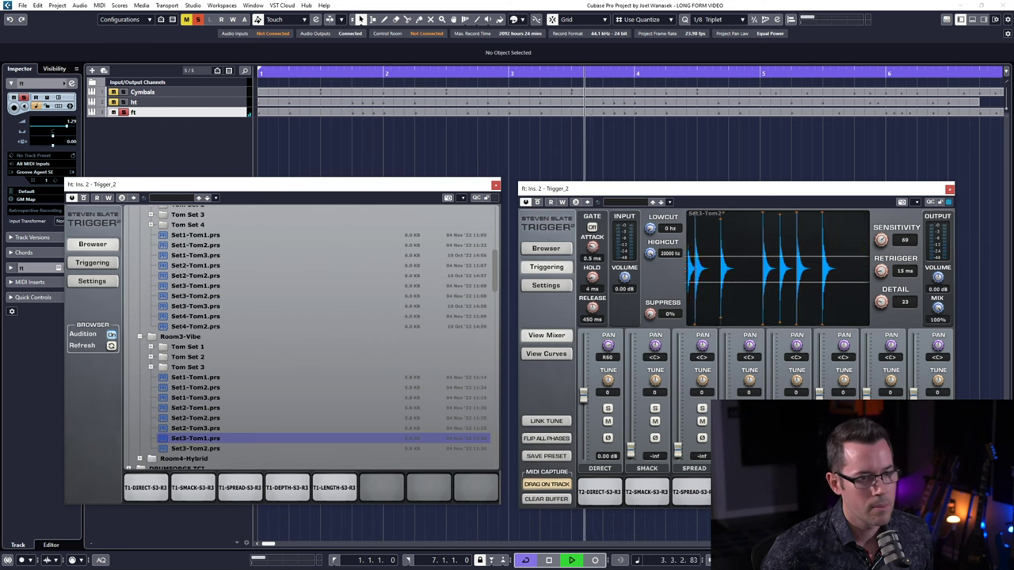
{"action": "key", "text": "space"}
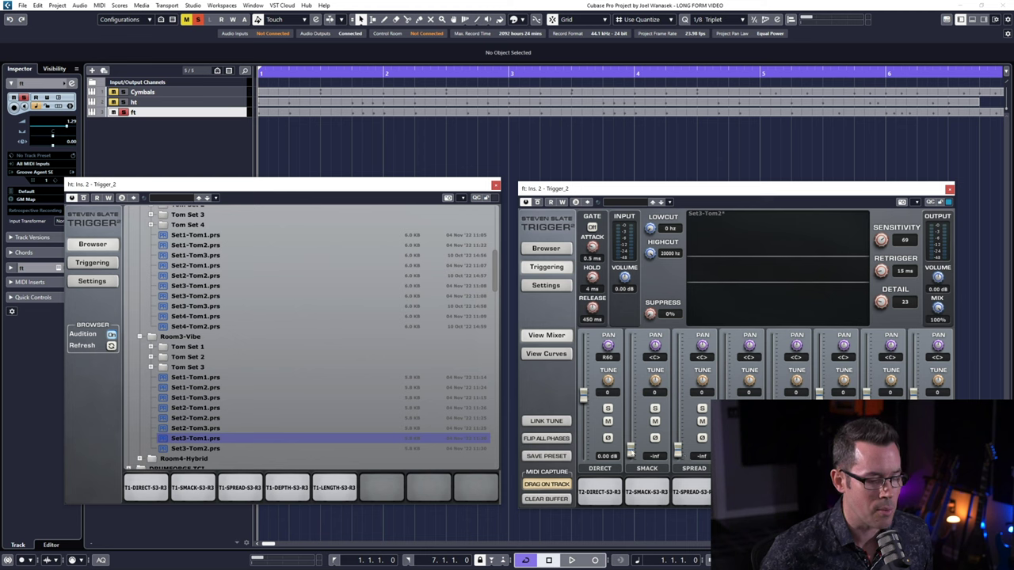
- Raise the ft Smack layer to -3.90 dB during playback to audition it with the Direct layer
{"action": "key", "text": "space"}
{"action": "left_click_drag", "start_coordinate": [631, 449], "coordinate": [631, 406]}
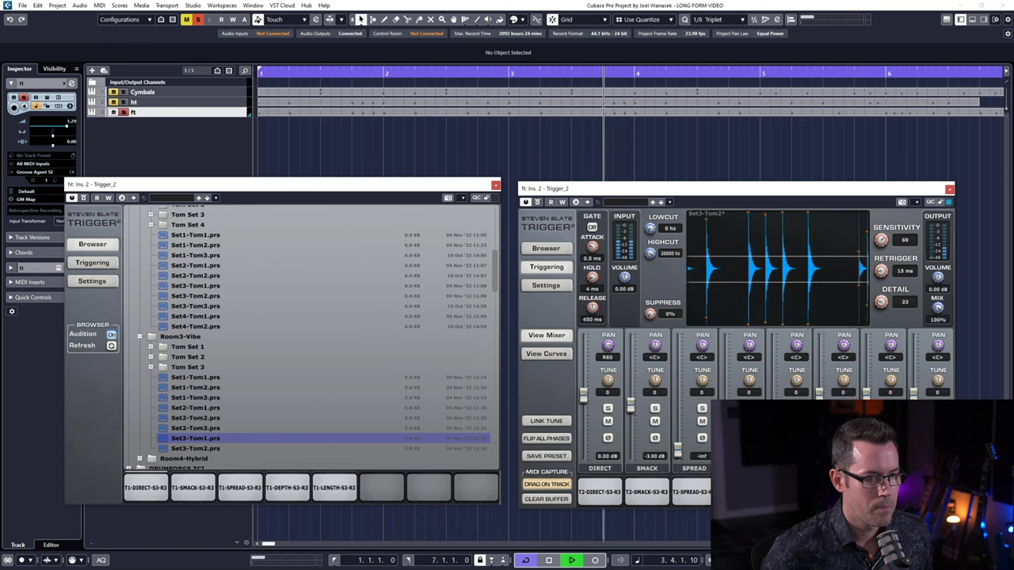
{"action": "key", "text": "space"}
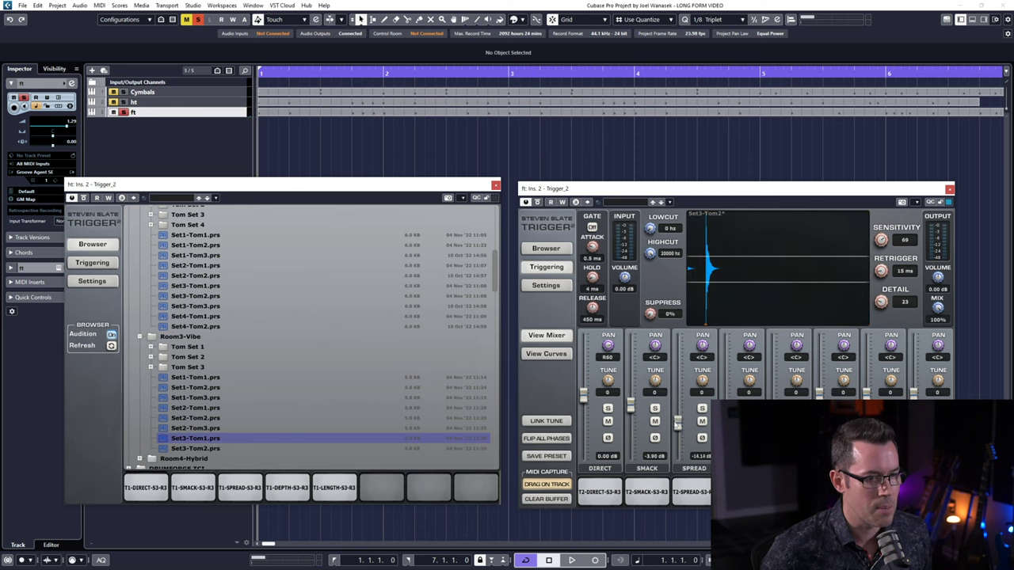
- Lower the ft Smack layer to -inf and audition the Spread layer at -2.58 dB
{"action": "left_click_drag", "start_coordinate": [631, 404], "coordinate": [629, 451]}
{"action": "key", "text": "space"}
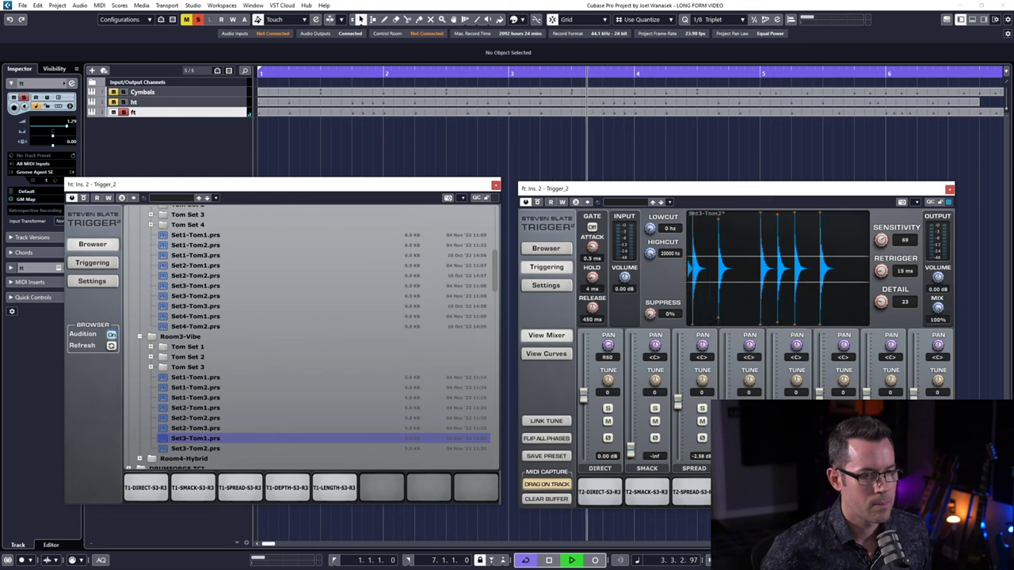
{"action": "key", "text": "space"}
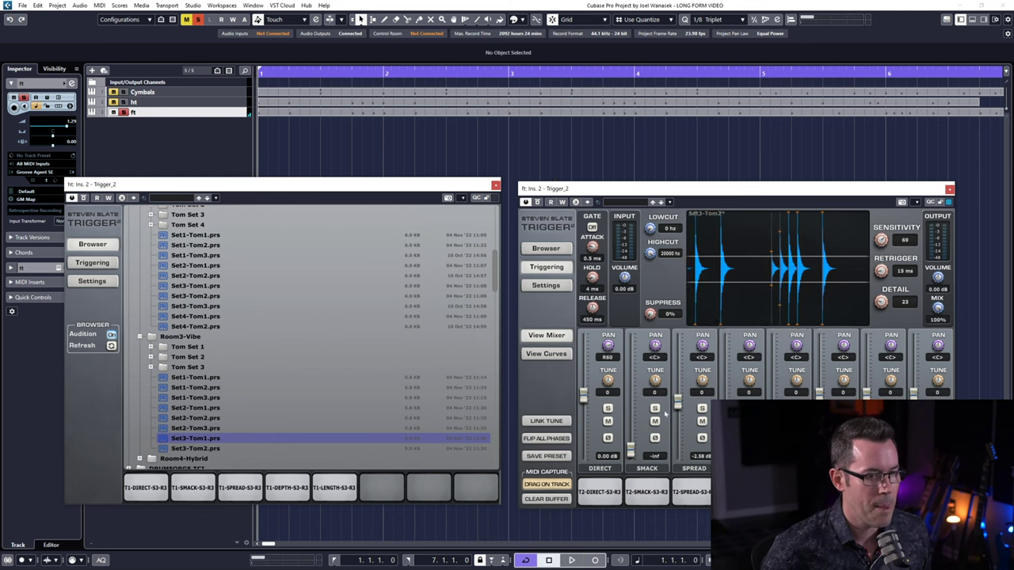
- Set the ft Spread layer to -9.00 dB and Smack to -5.32 dB, and audition the blend
{"action": "left_click_drag", "start_coordinate": [677, 402], "coordinate": [677, 418]}
{"action": "left_click_drag", "start_coordinate": [629, 449], "coordinate": [630, 408]}
{"action": "key", "text": "space"}
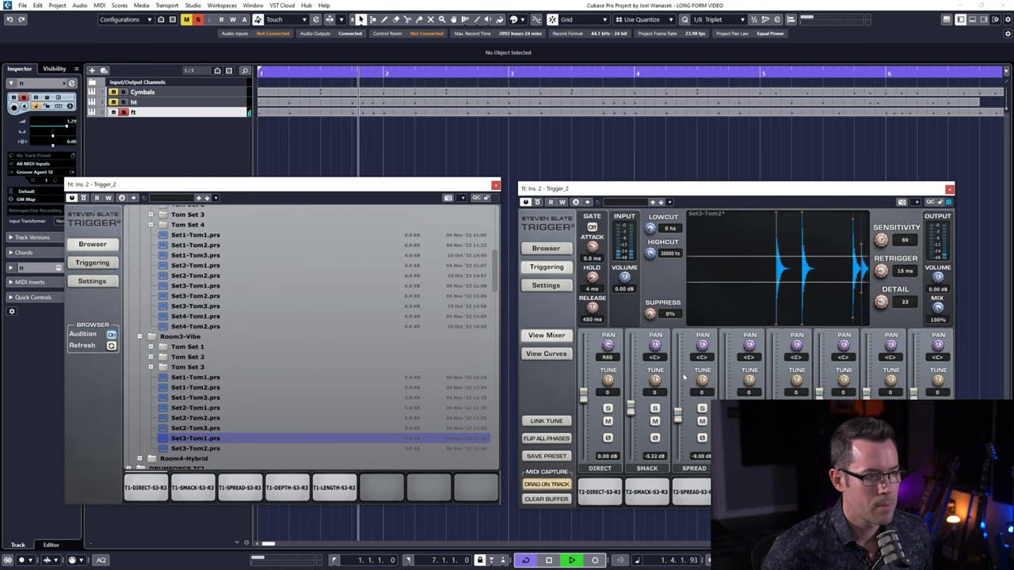
{"action": "key", "text": "space"}
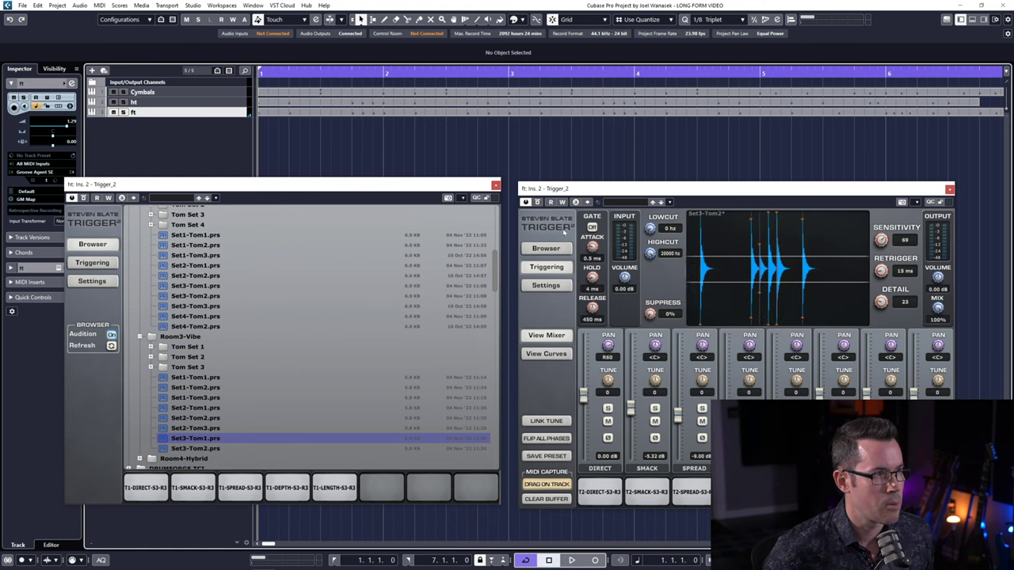
- Show the ft preset browser, load Room3-Vibe Set1-Tom1 on ht and Set1-Tom3 on ft, and audition them together
{"action": "left_click", "coordinate": [546, 248]}
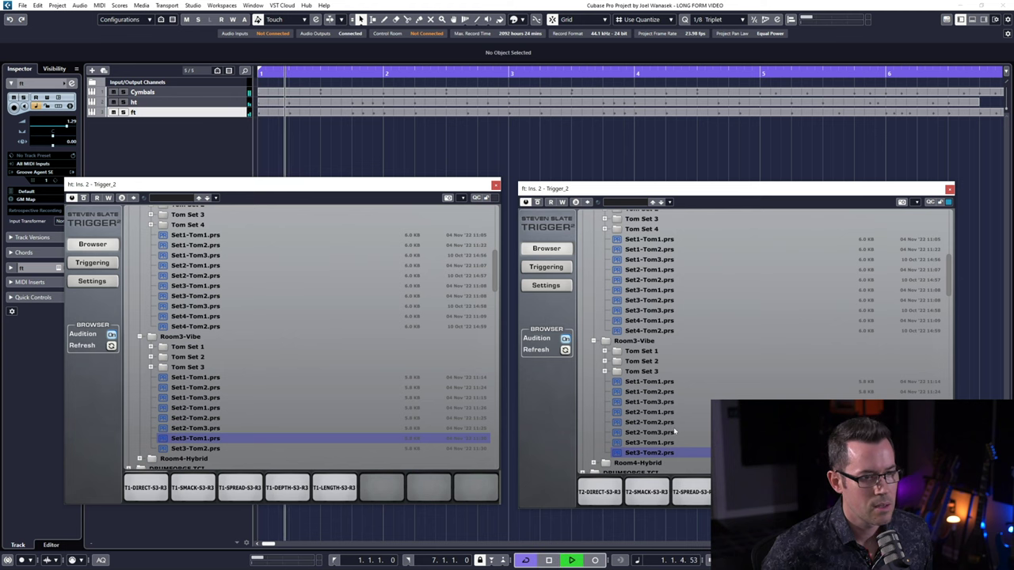
{"action": "key", "text": "space"}
{"action": "left_click", "coordinate": [198, 377]}
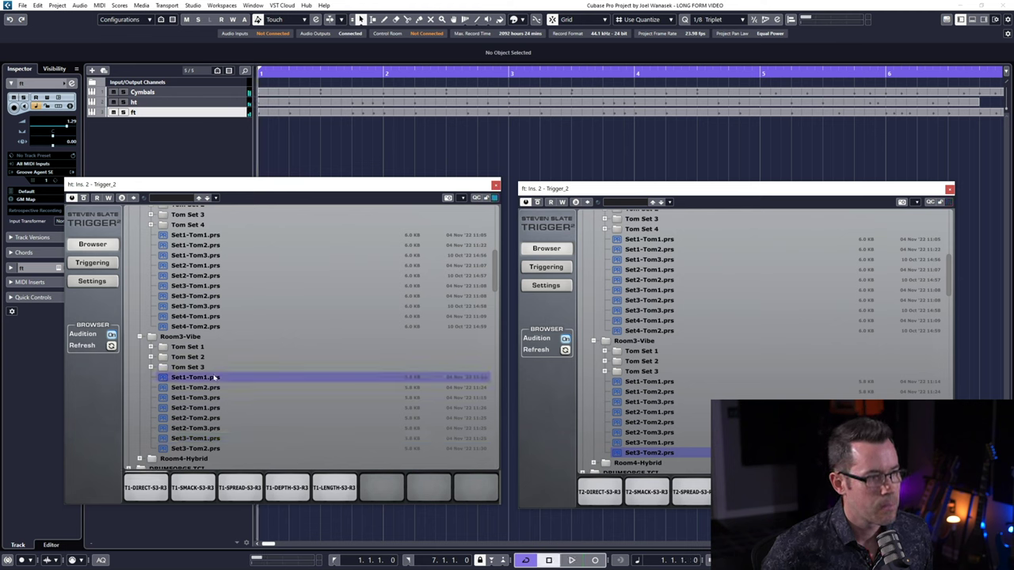
{"action": "left_click", "coordinate": [665, 401]}
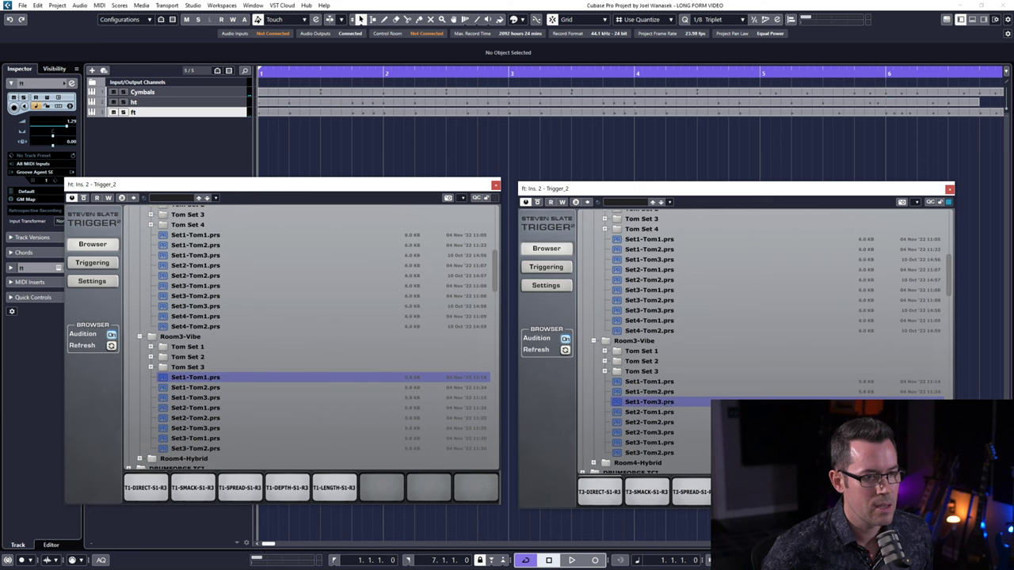
{"action": "key", "text": "space"}
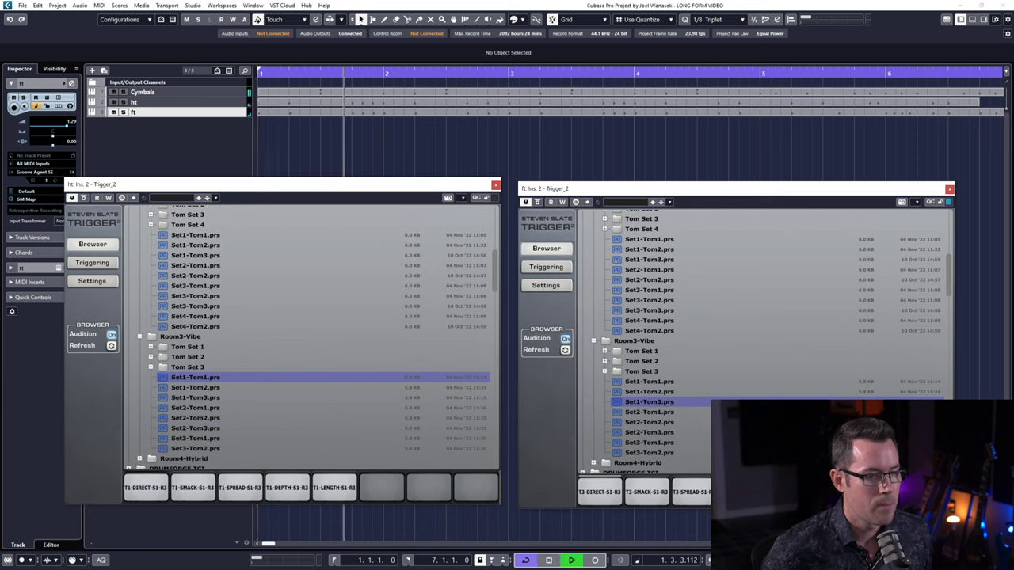
{"action": "key", "text": "space"}
- Load Room3-Vibe Set2-Tom3 on ft and Set2-Tom1 on ht, and play the loop with them
{"action": "left_click", "coordinate": [665, 432]}
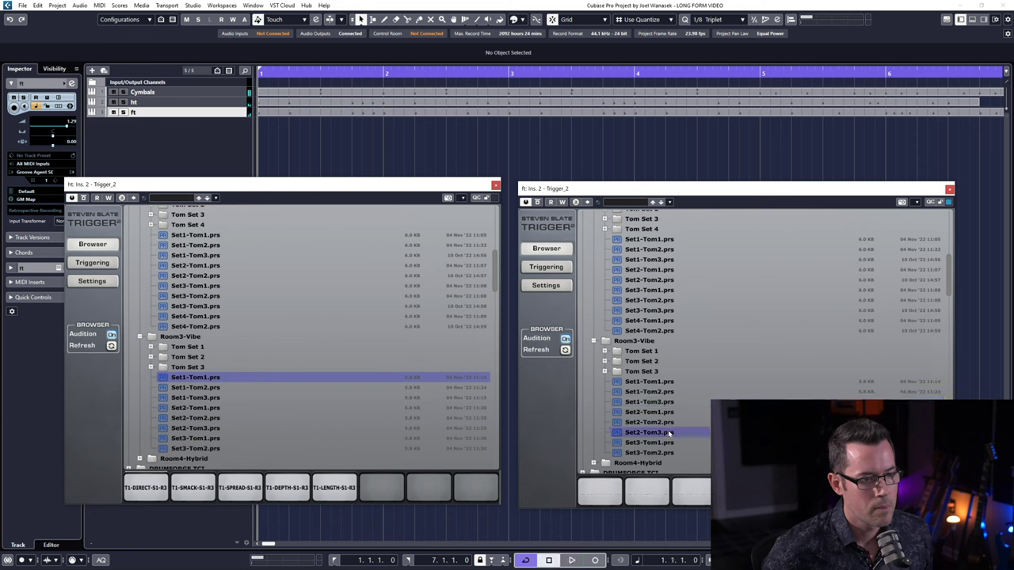
{"action": "left_click", "coordinate": [204, 407]}
{"action": "key", "text": "space"}
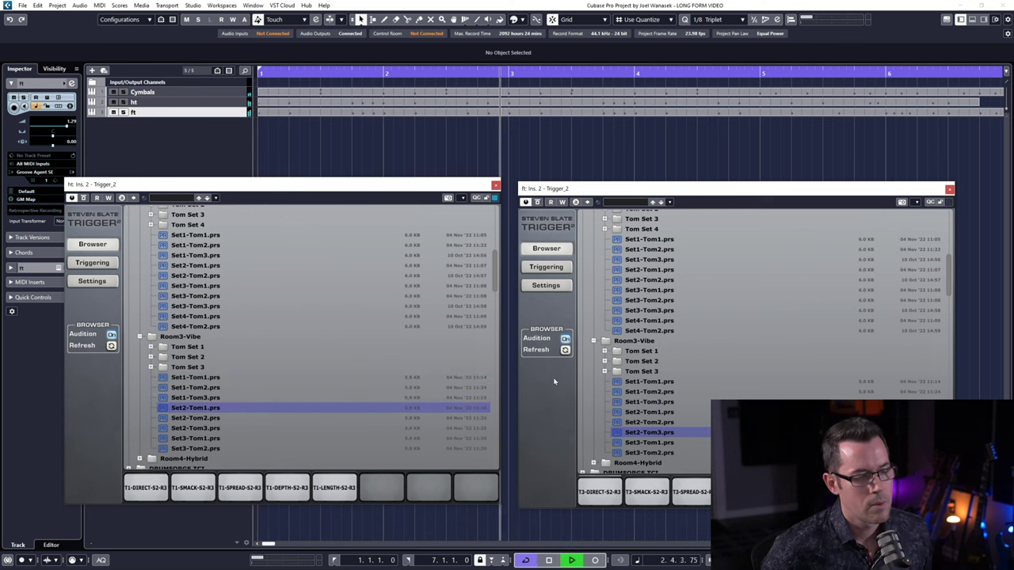
- Audition the Room4-Hybrid presets Set1-Tom1 on ht and Set1-Tom3 on ft
{"action": "key", "text": "space"}
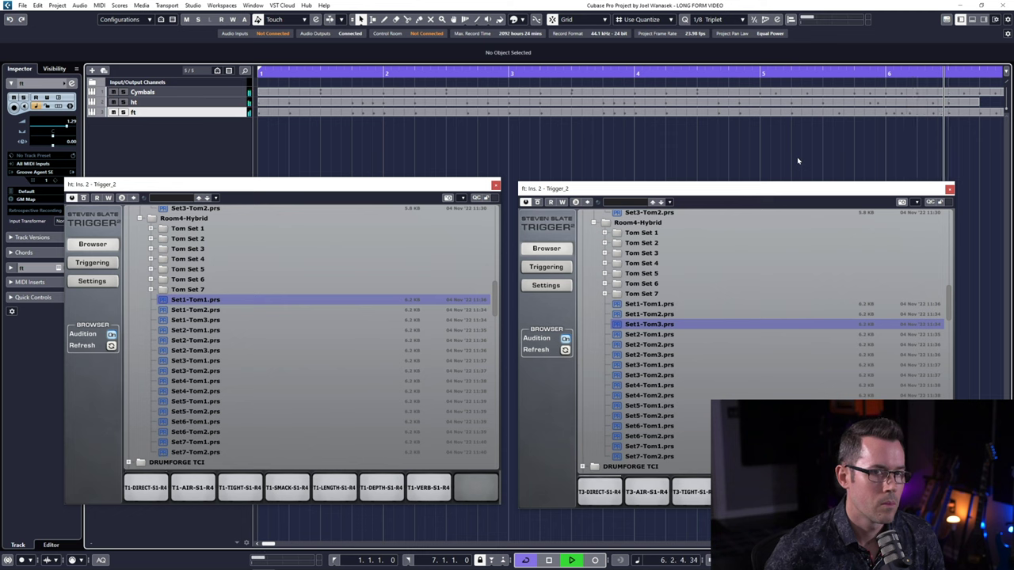
{"action": "key", "text": "space"}
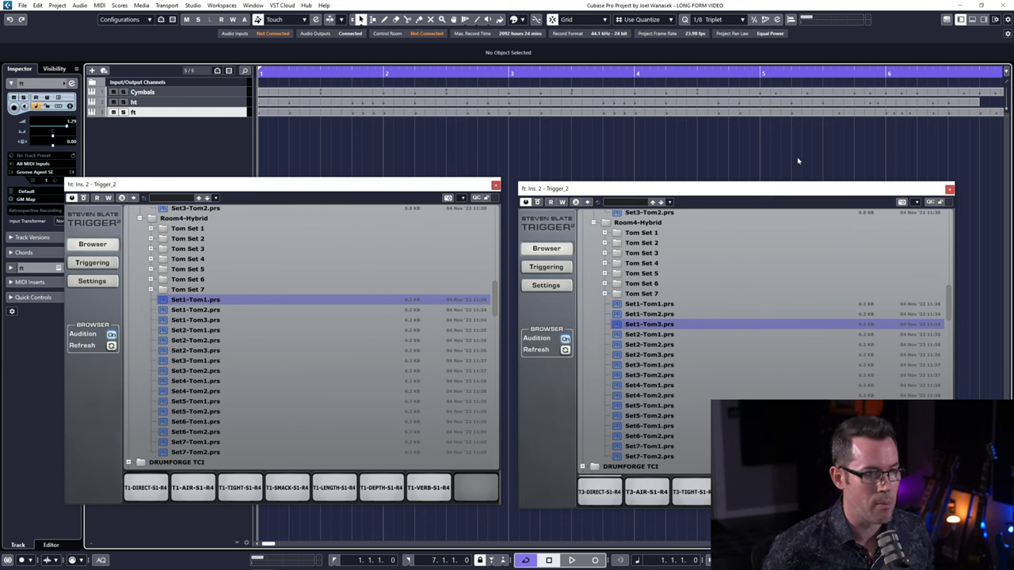
- Show the ft layer mixer, solo the ft track, and lower its Air and Tight layers to -inf
{"action": "left_click", "coordinate": [552, 267]}
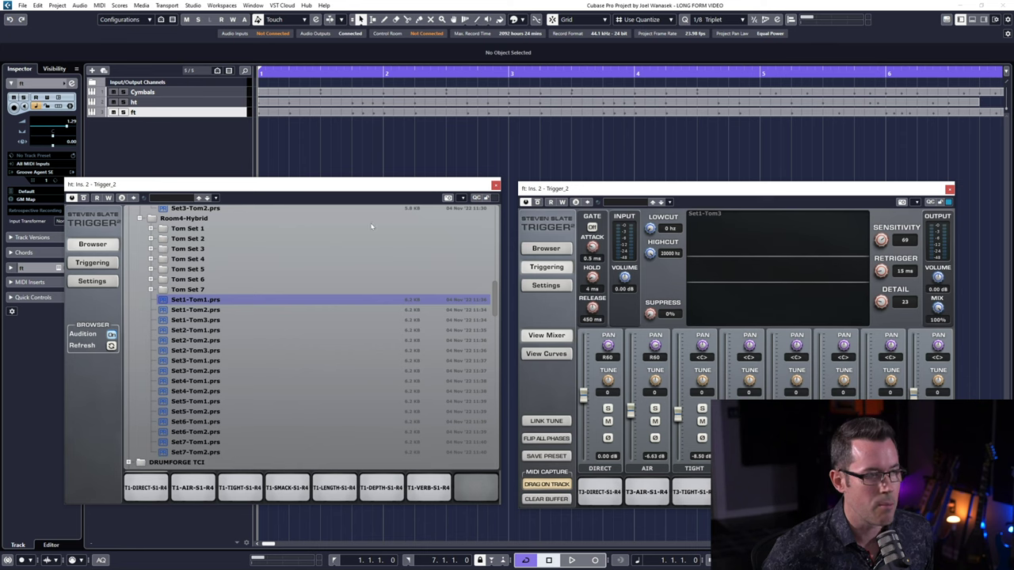
{"action": "left_click", "coordinate": [123, 112]}
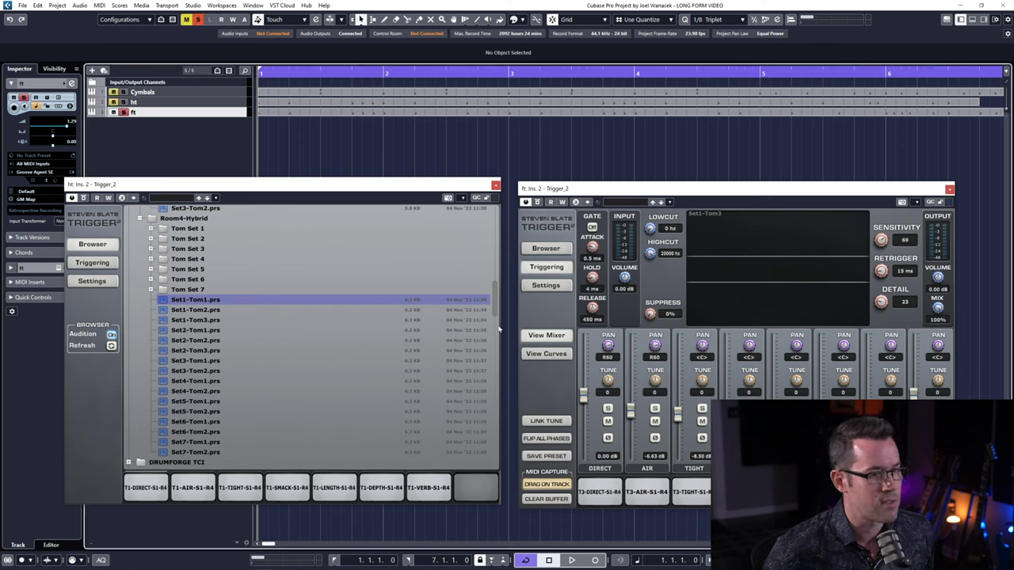
{"action": "left_click_drag", "start_coordinate": [636, 409], "coordinate": [669, 507]}
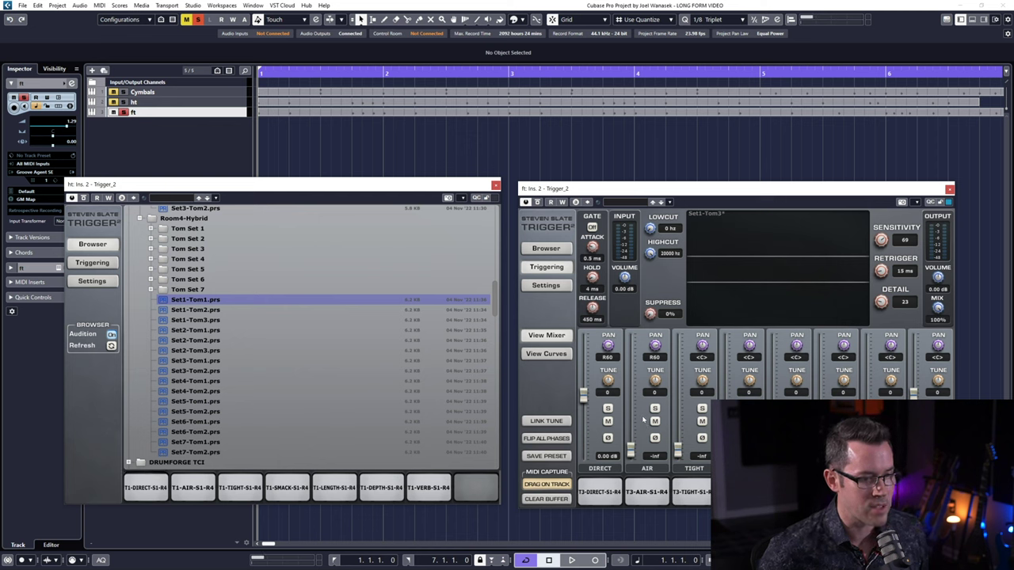
- Audition the ft Direct layer at 0 dB with Air and Tight at -inf
{"action": "key", "text": "space"}
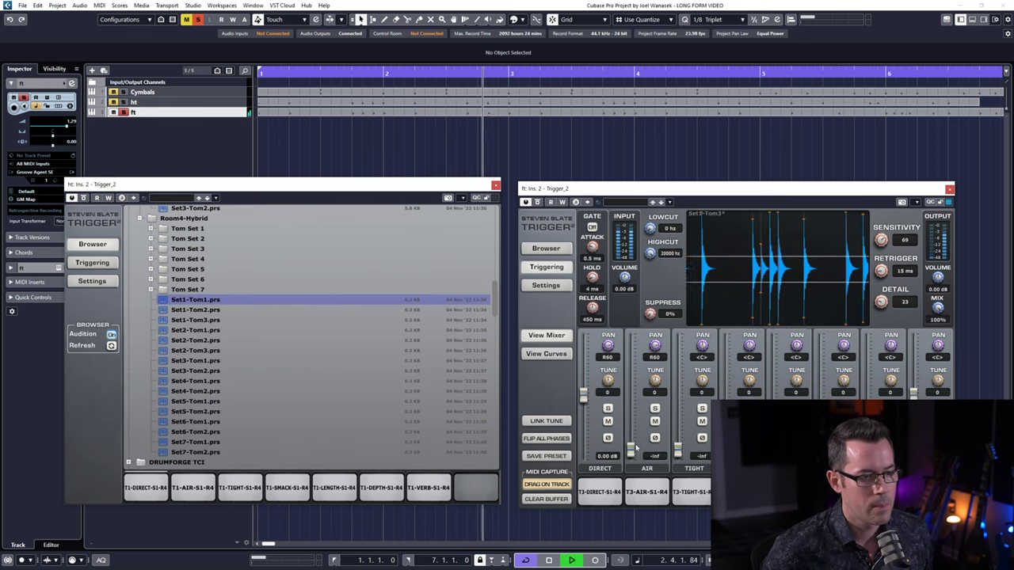
{"action": "key", "text": "space"}
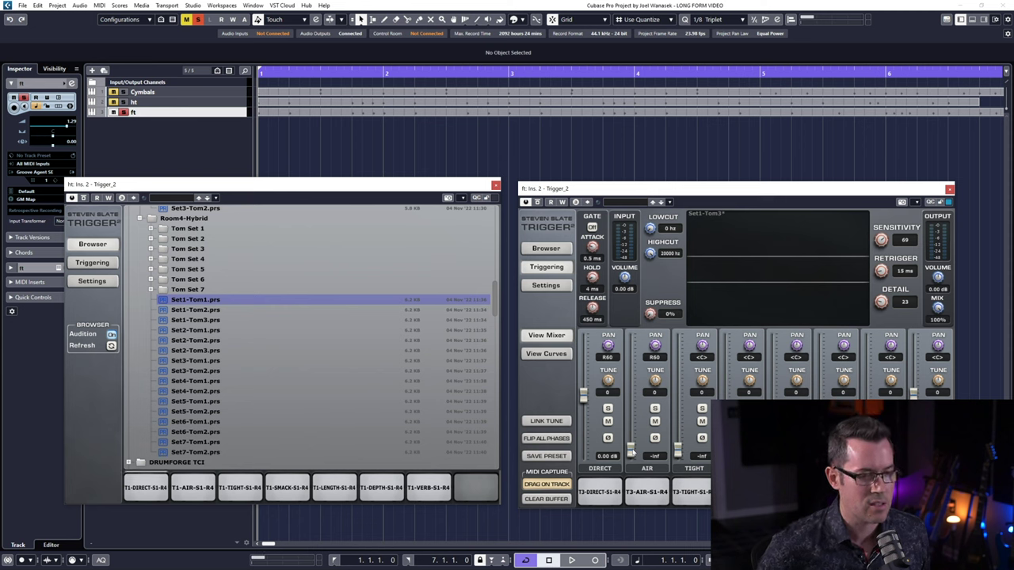
- Mute the ft Direct layer and audition the Air layer raised to 1.55 dB
{"action": "key", "text": "space"}
{"action": "left_click_drag", "start_coordinate": [632, 451], "coordinate": [631, 390]}
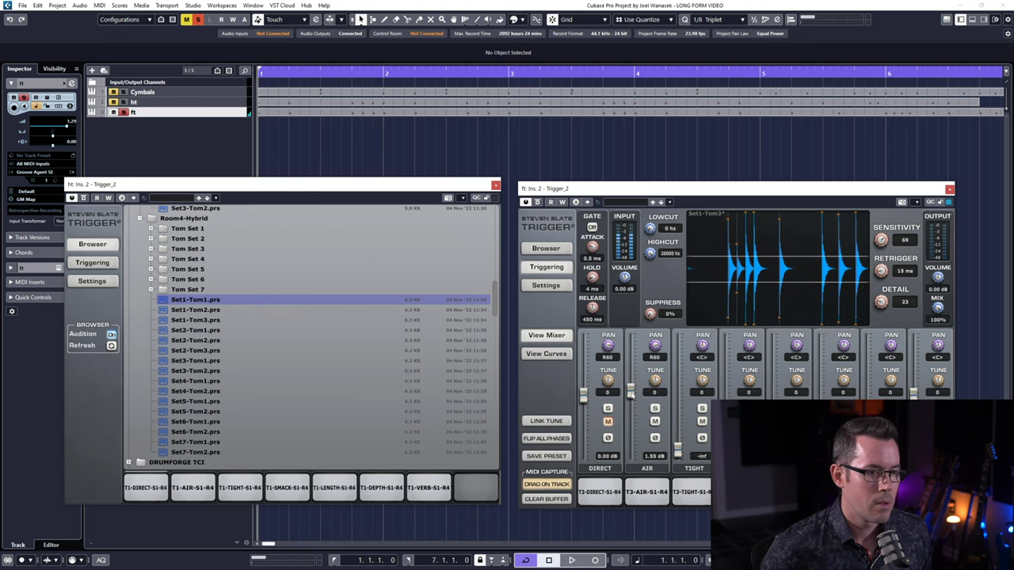
{"action": "key", "text": "space"}
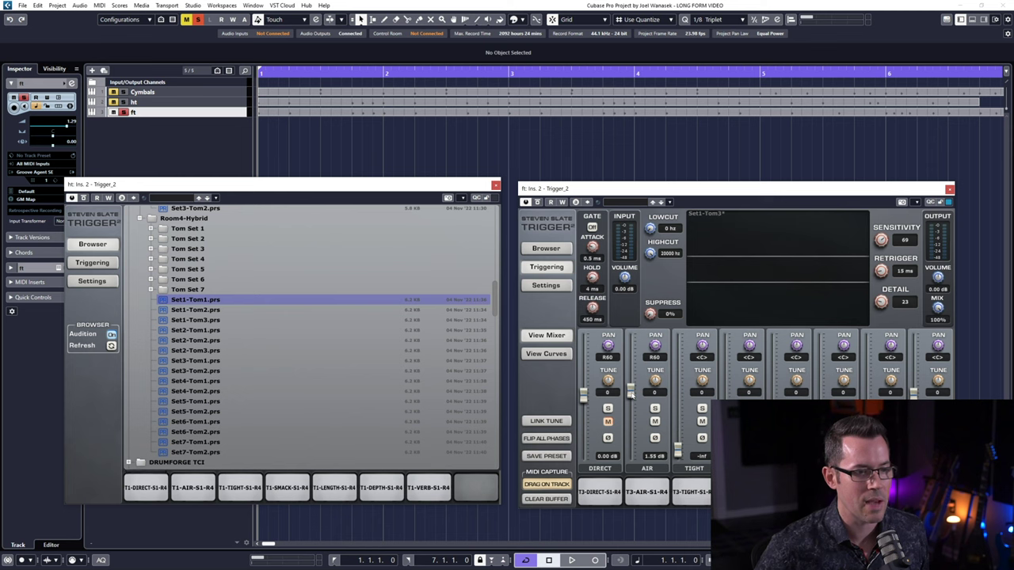
- Unmute the ft Direct layer with Air at -inf, and audition the blend with Air raised to 1.85 dB
{"action": "key", "text": "space"}
{"action": "left_click_drag", "start_coordinate": [630, 392], "coordinate": [621, 465]}
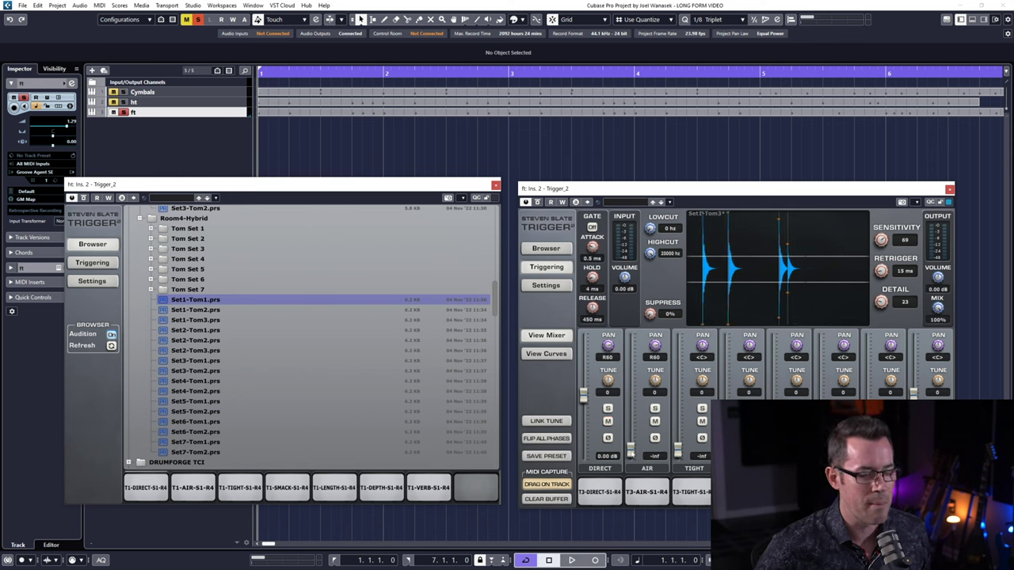
{"action": "key", "text": "space"}
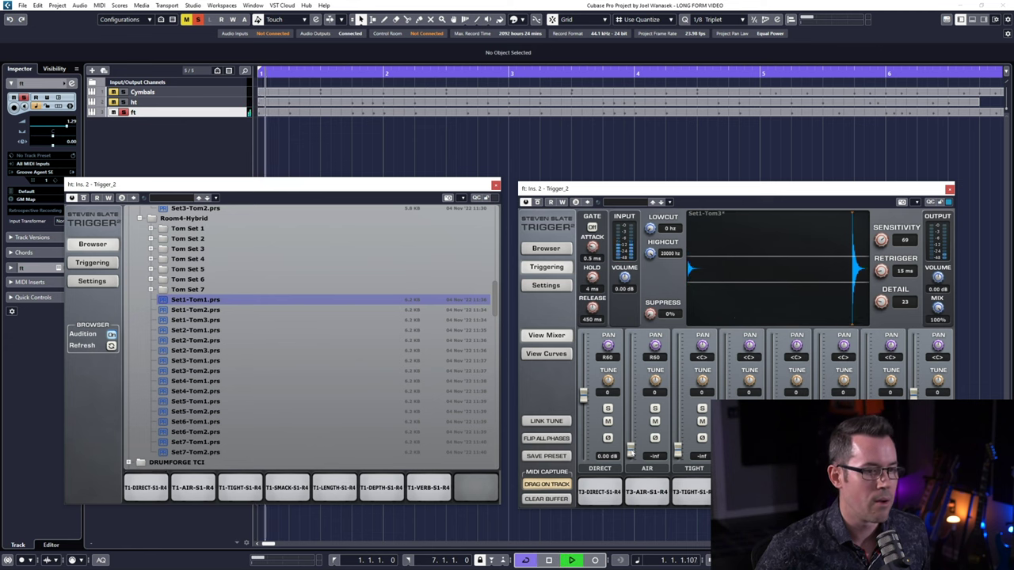
{"action": "left_click_drag", "start_coordinate": [631, 451], "coordinate": [635, 393]}
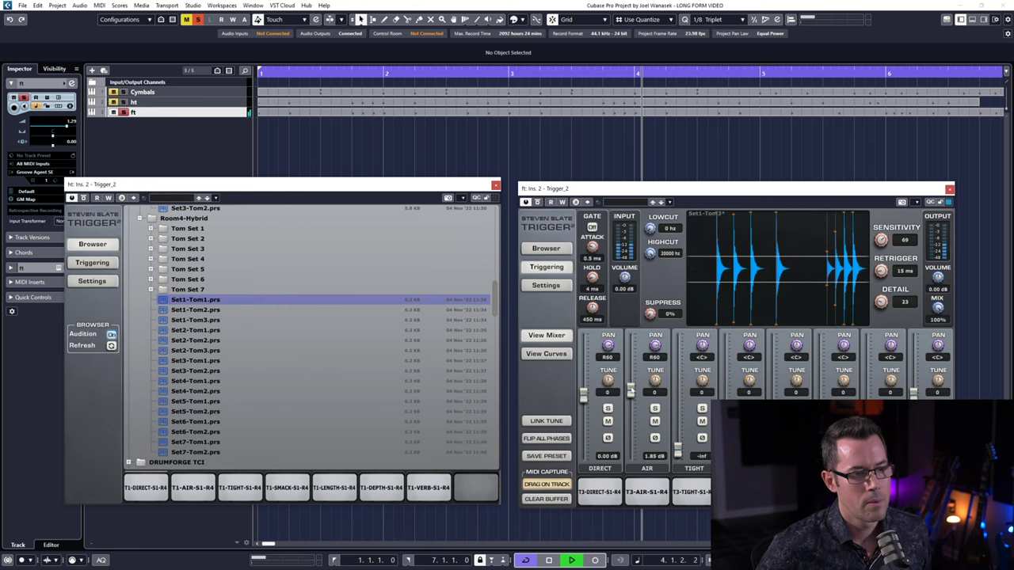
{"action": "key", "text": "space"}
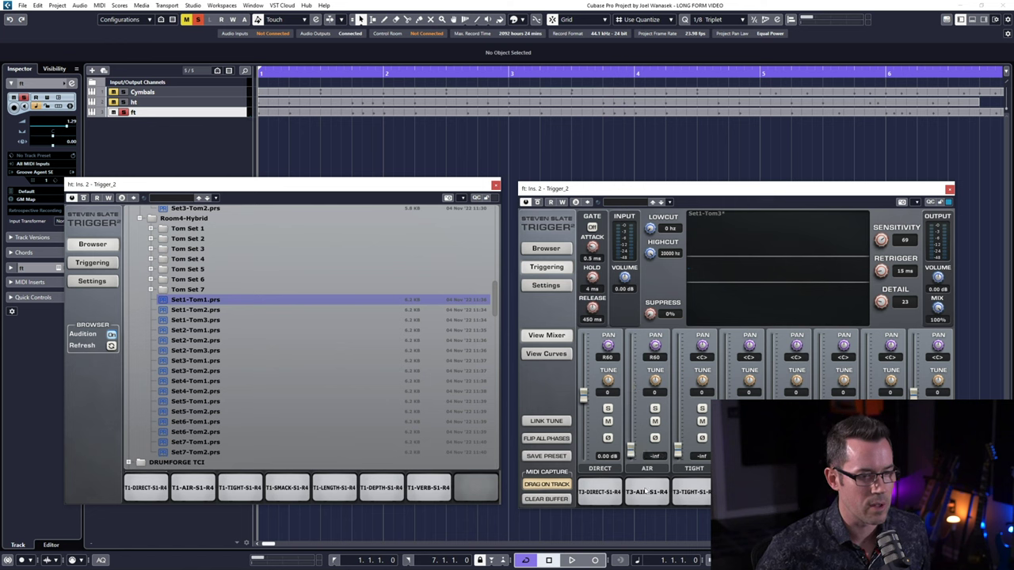
- Raise the ft Tight layer to 2.00 dB during playback to audition it with Air at -inf
{"action": "key", "text": "space"}
{"action": "left_click_drag", "start_coordinate": [677, 453], "coordinate": [678, 392]}
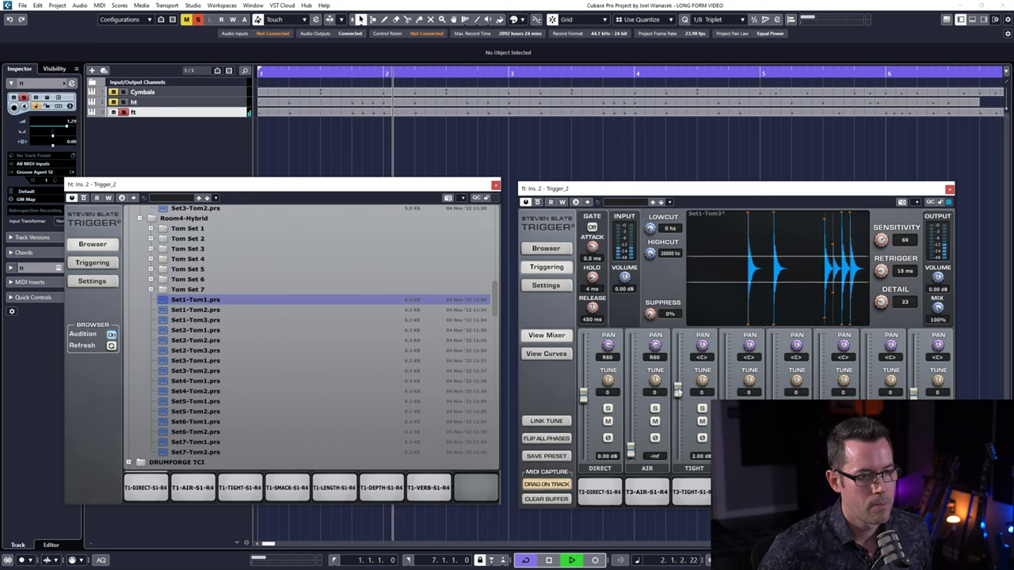
{"action": "key", "text": "space"}
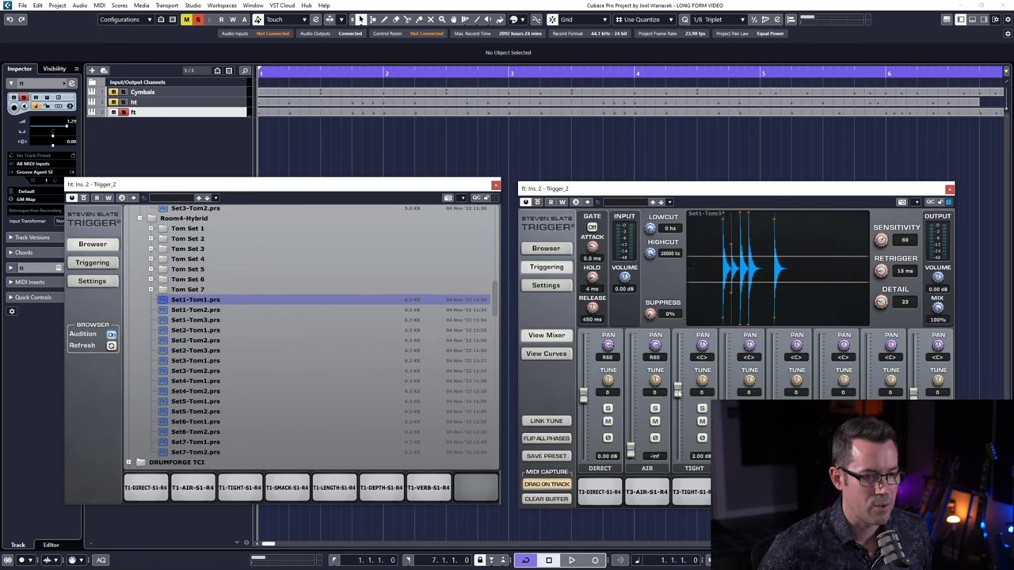
- Lower the ft Tight layer to -inf and audition the Direct layer with Air also at -inf
{"action": "left_click_drag", "start_coordinate": [677, 394], "coordinate": [683, 451]}
{"action": "key", "text": "space"}
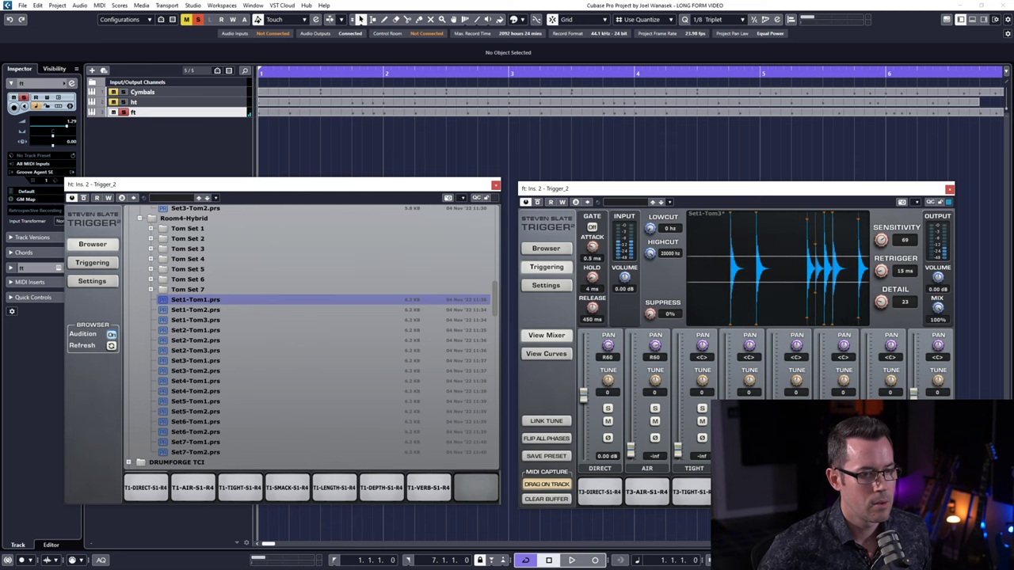
{"action": "key", "text": "space"}
- Audition the ft Direct layer with Smack raised, and compare it with Direct alone
{"action": "key", "text": "space"}
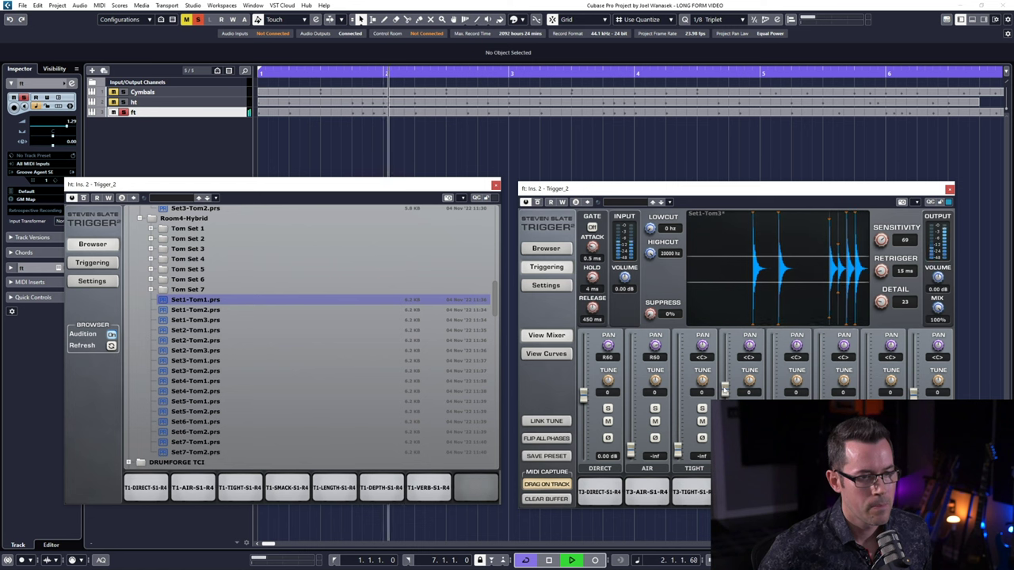
{"action": "key", "text": "space"}
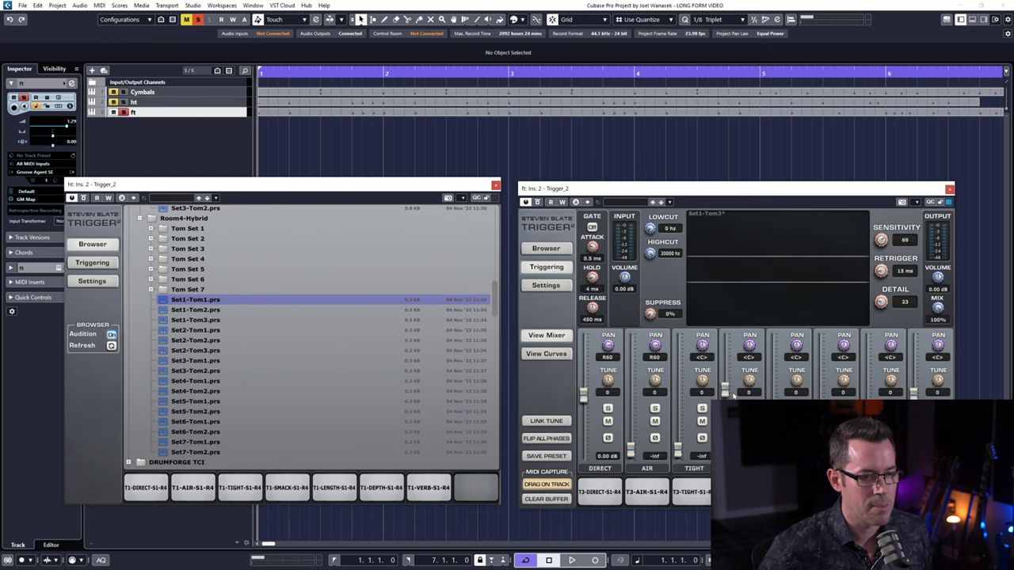
{"action": "key", "text": "space"}
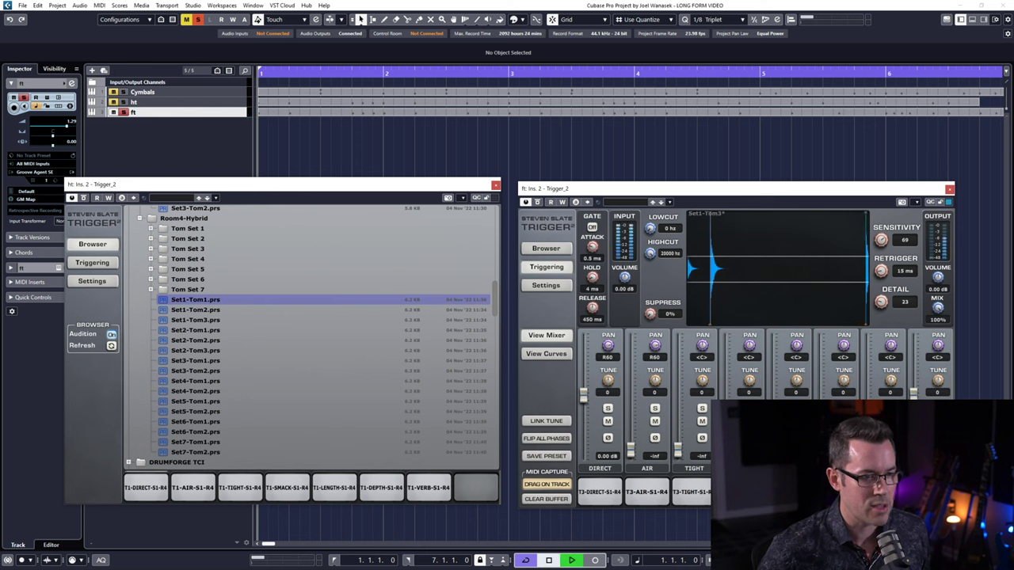
{"action": "key", "text": "space"}
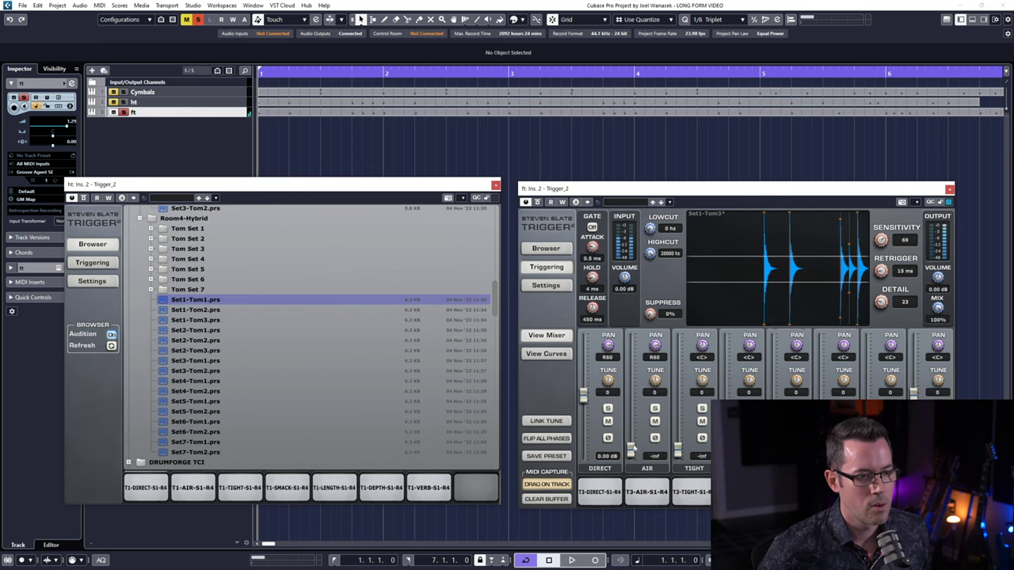
- Audition the ft blend with Air at 3.84 dB and Tight at 2.14 dB, and return both layers to -inf
{"action": "left_click_drag", "start_coordinate": [673, 447], "coordinate": [677, 392]}
{"action": "key", "text": "space"}
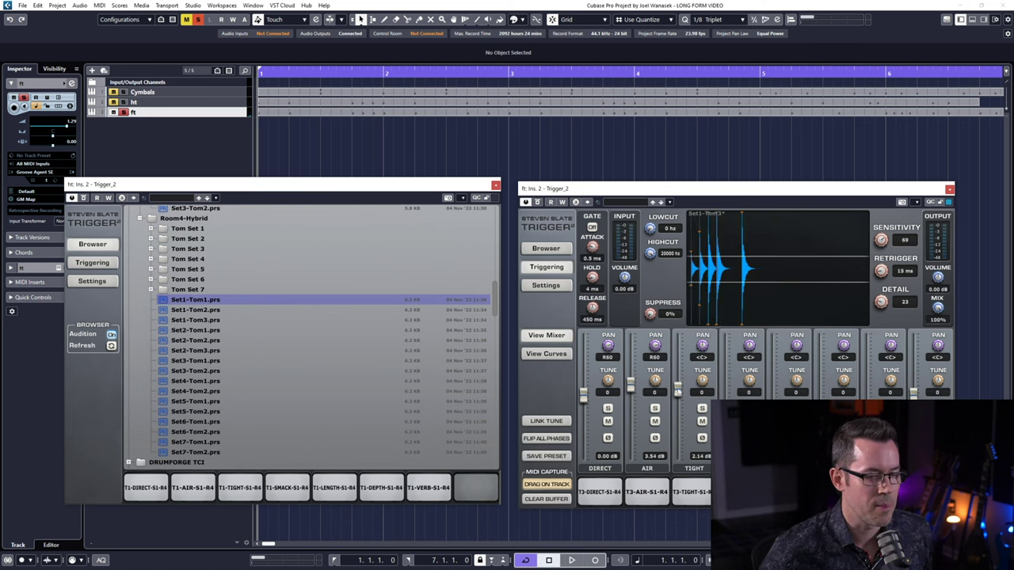
{"action": "left_click_drag", "start_coordinate": [678, 388], "coordinate": [678, 450]}
{"action": "left_click_drag", "start_coordinate": [631, 383], "coordinate": [630, 454]}
- Audition the ft Smack and Length layers one at a time over Direct, with Air and Tight at -inf
{"action": "key", "text": "space"}
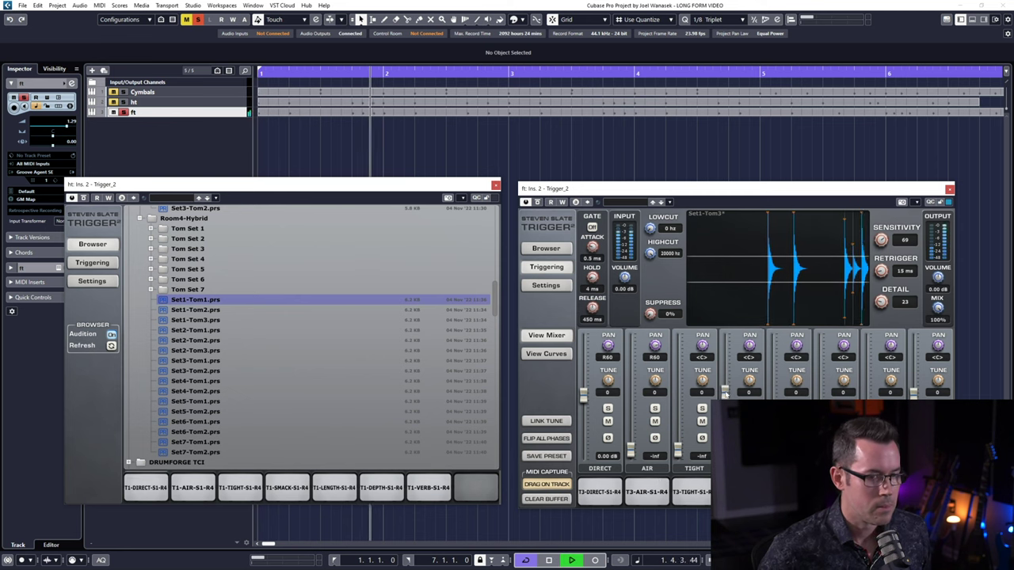
{"action": "key", "text": "space"}
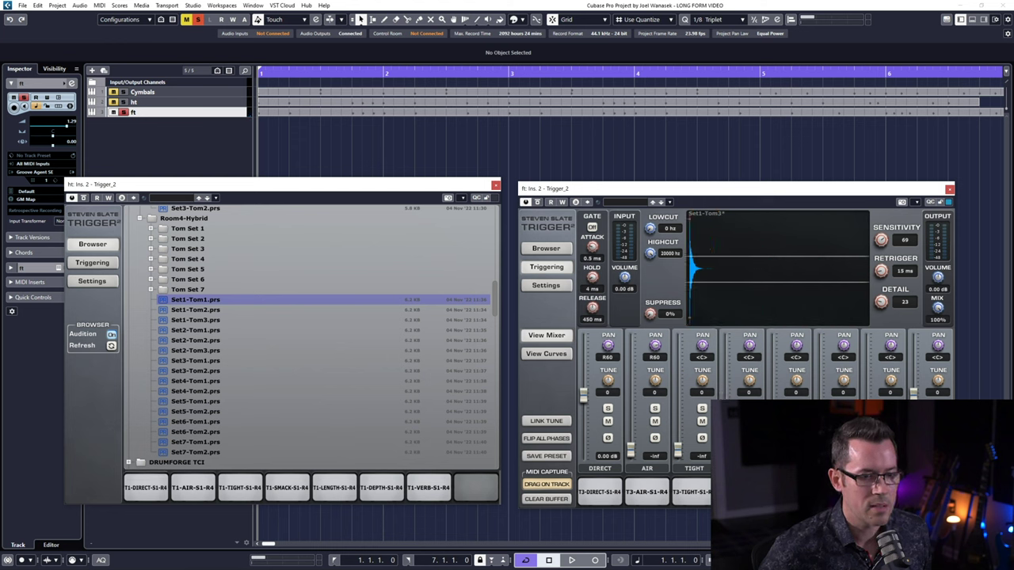
{"action": "key", "text": "space"}
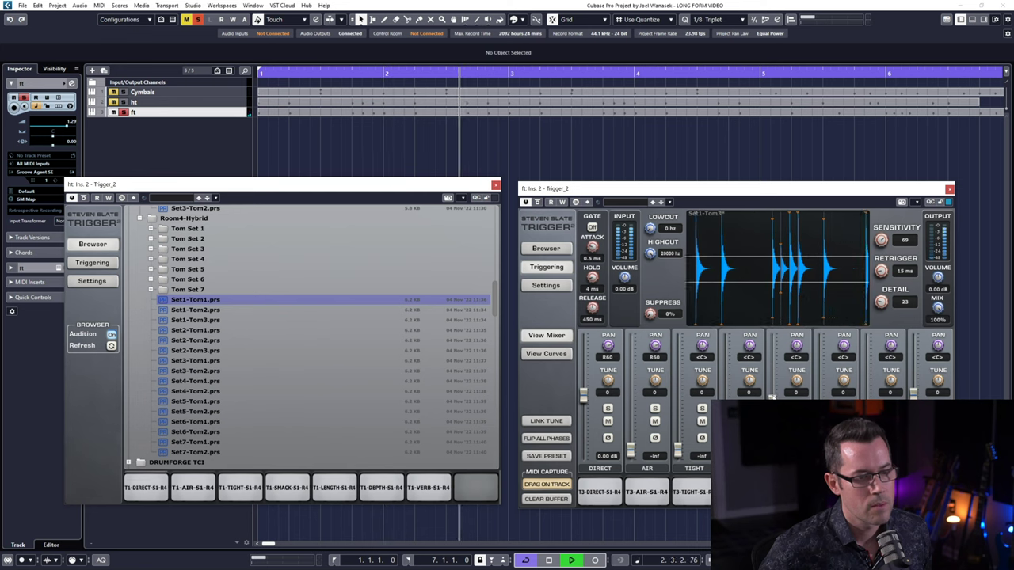
{"action": "key", "text": "space"}
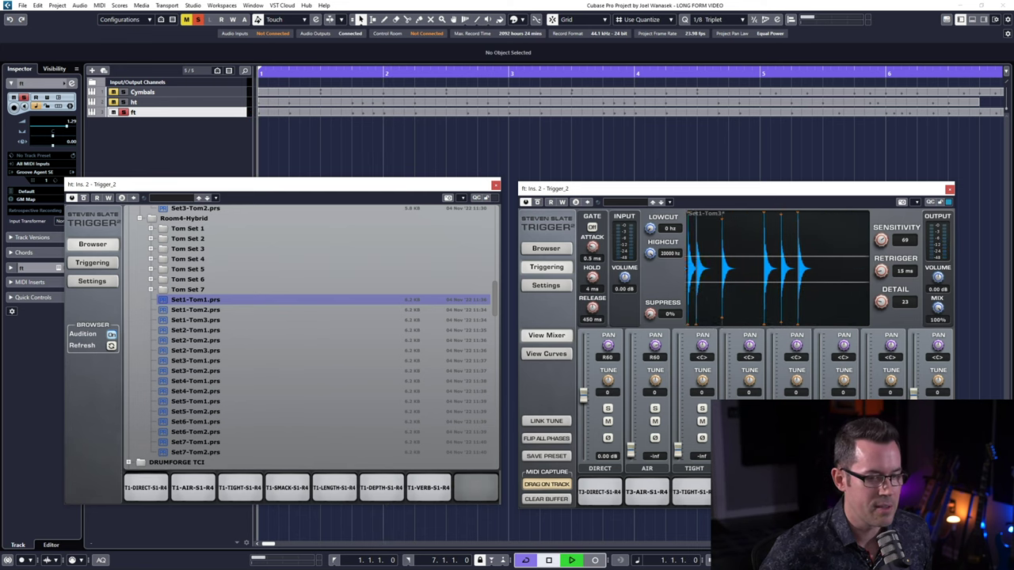
- Audition the ft Depth and Verb layers one at a time over the Direct layer
{"action": "key", "text": "space"}
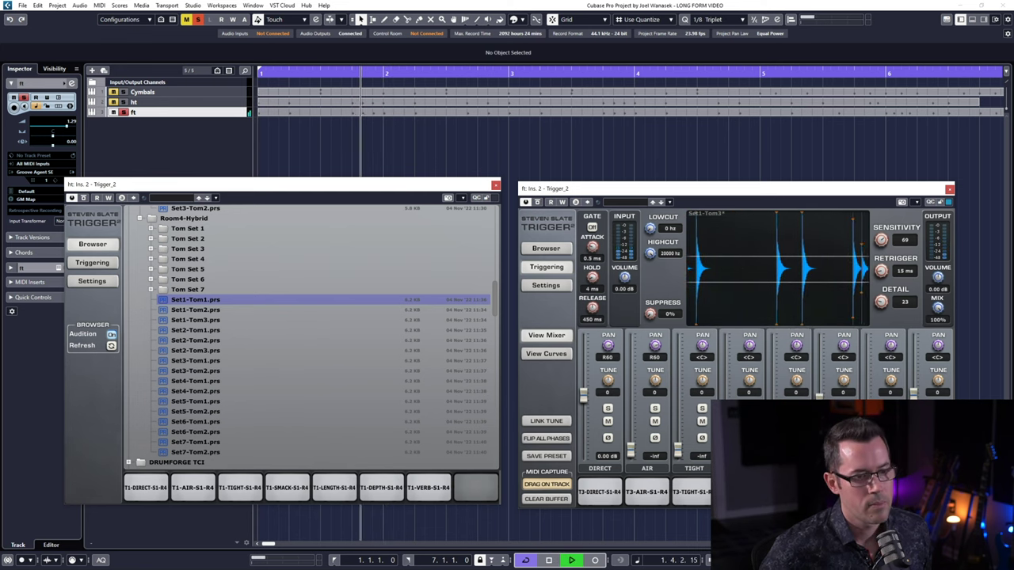
{"action": "key", "text": "space"}
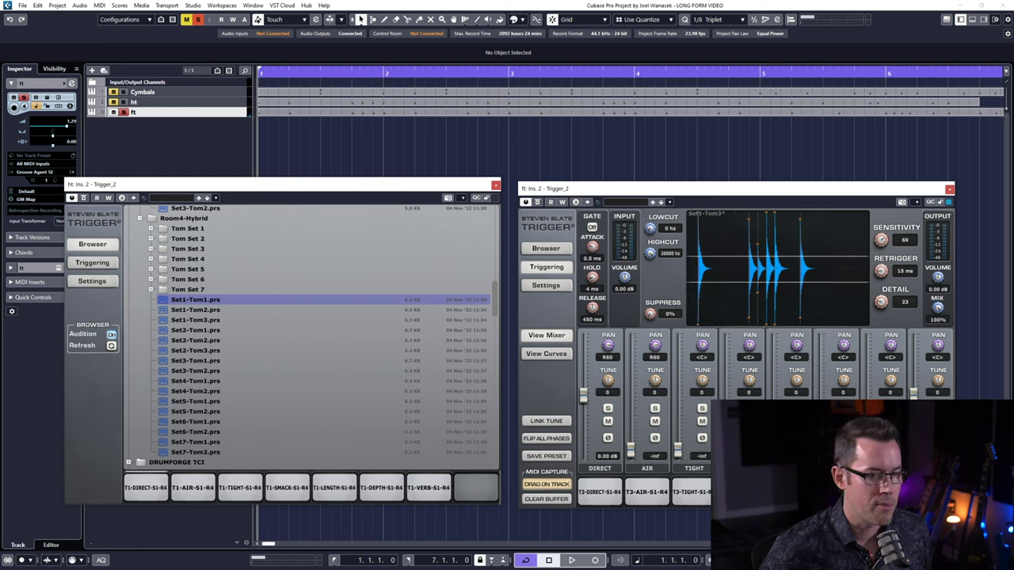
{"action": "key", "text": "space"}
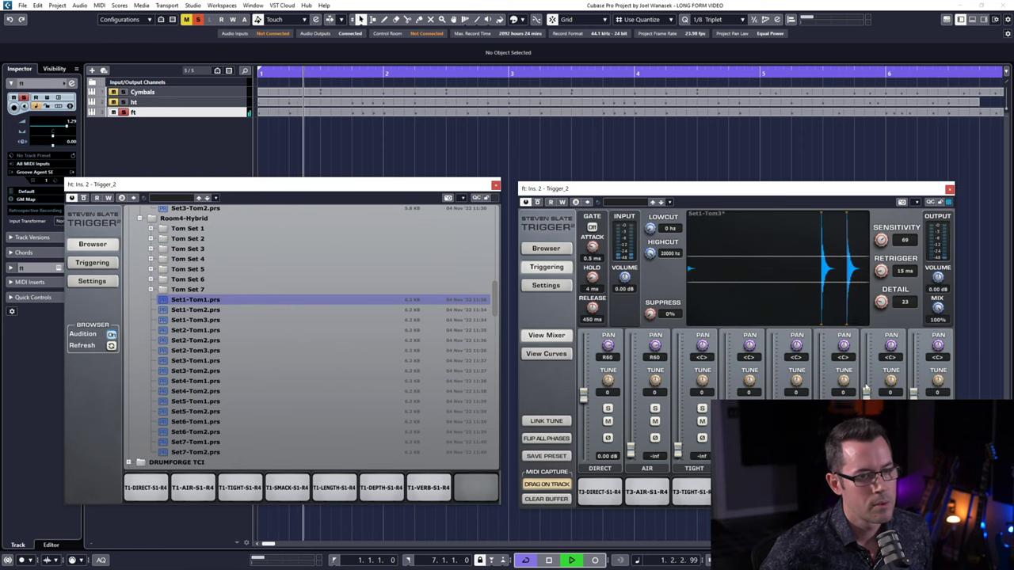
{"action": "key", "text": "space"}
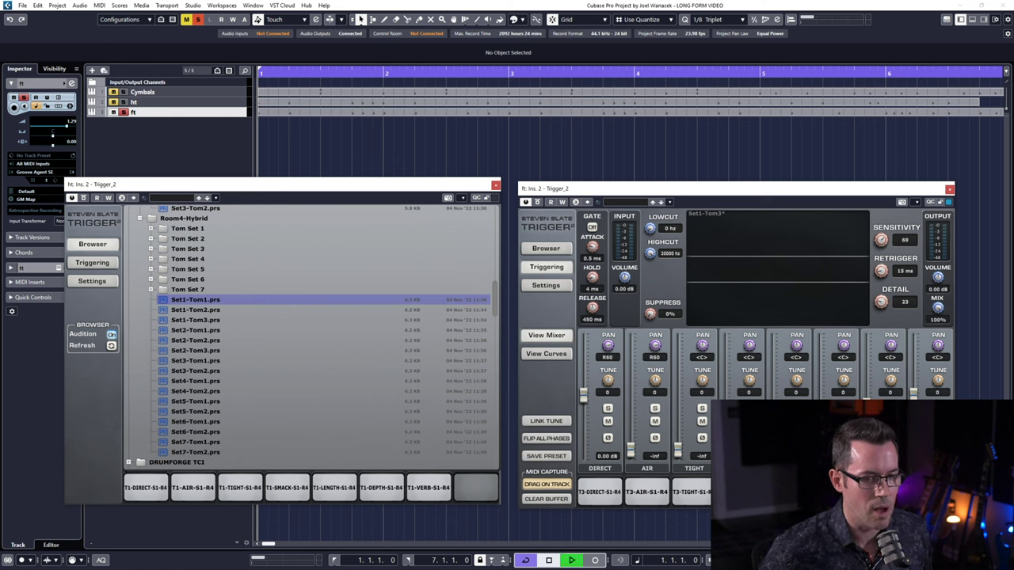
{"action": "key", "text": "space"}
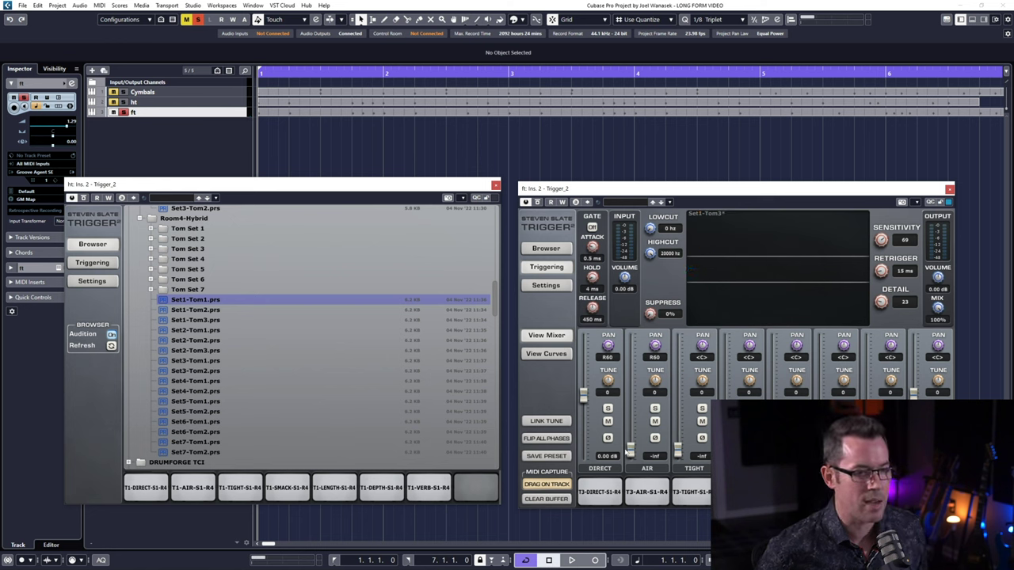
- Audition the ft blend during playback with Air at -0.49 dB, Tight at -12.58 dB and Smack raised
{"action": "key", "text": "space"}
{"action": "left_click_drag", "start_coordinate": [631, 454], "coordinate": [631, 393]}
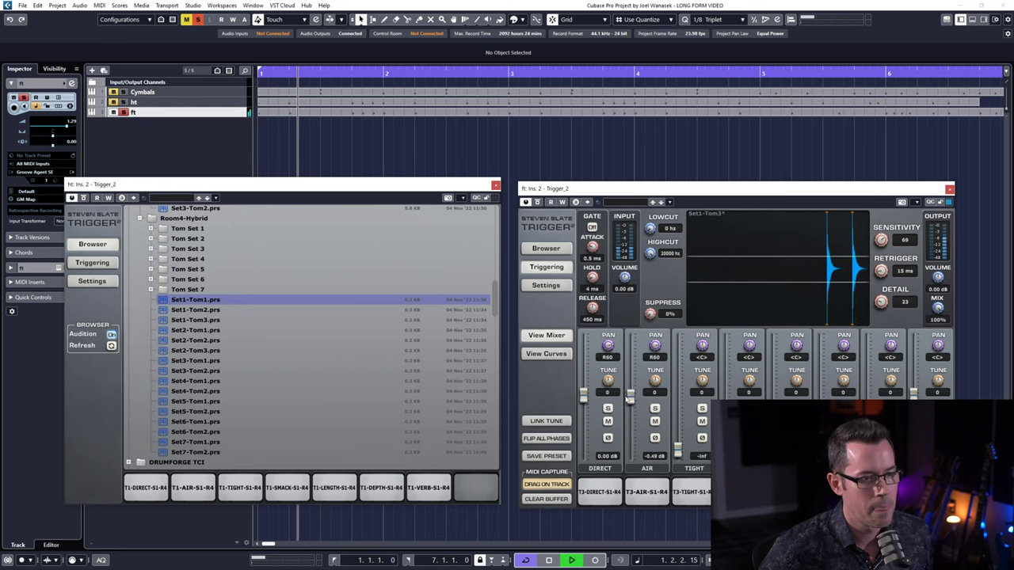
{"action": "left_click_drag", "start_coordinate": [678, 453], "coordinate": [678, 422]}
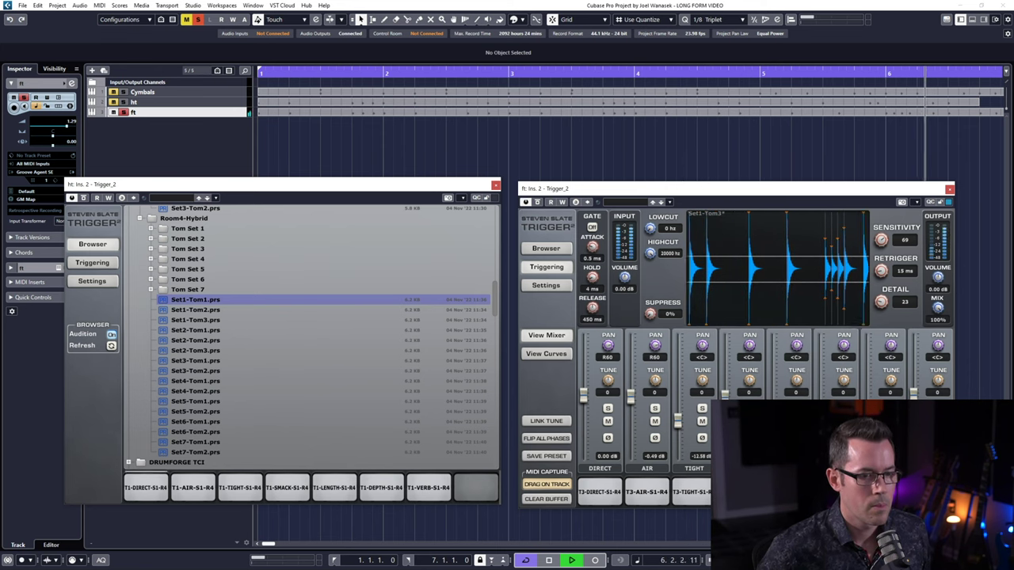
{"action": "key", "text": "space"}
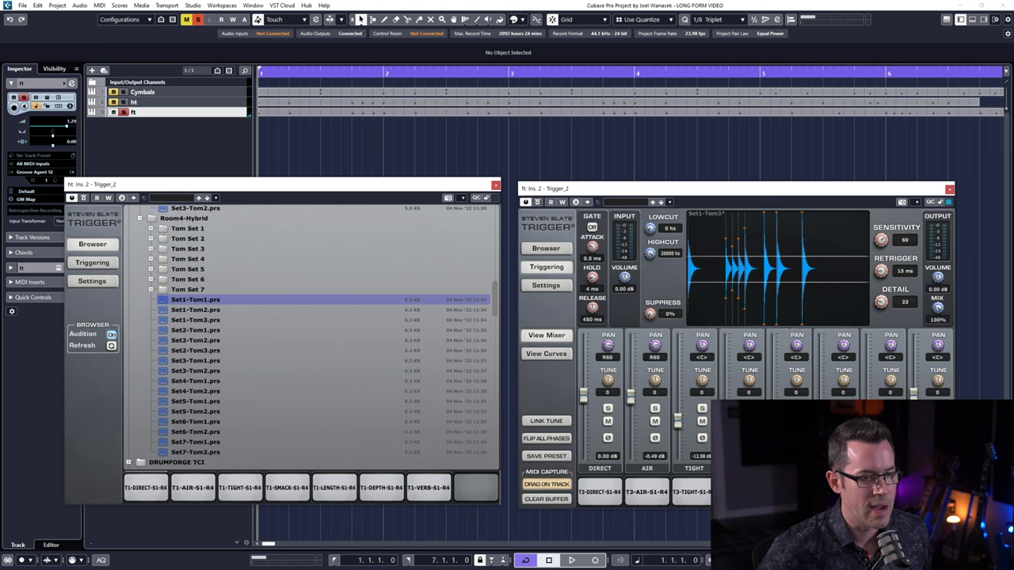
- Rebalance the ft layers to Air -3.90 dB and Tight 1.85 dB, and audition the blend with Direct at 0 dB
{"action": "left_click_drag", "start_coordinate": [630, 399], "coordinate": [630, 451]}
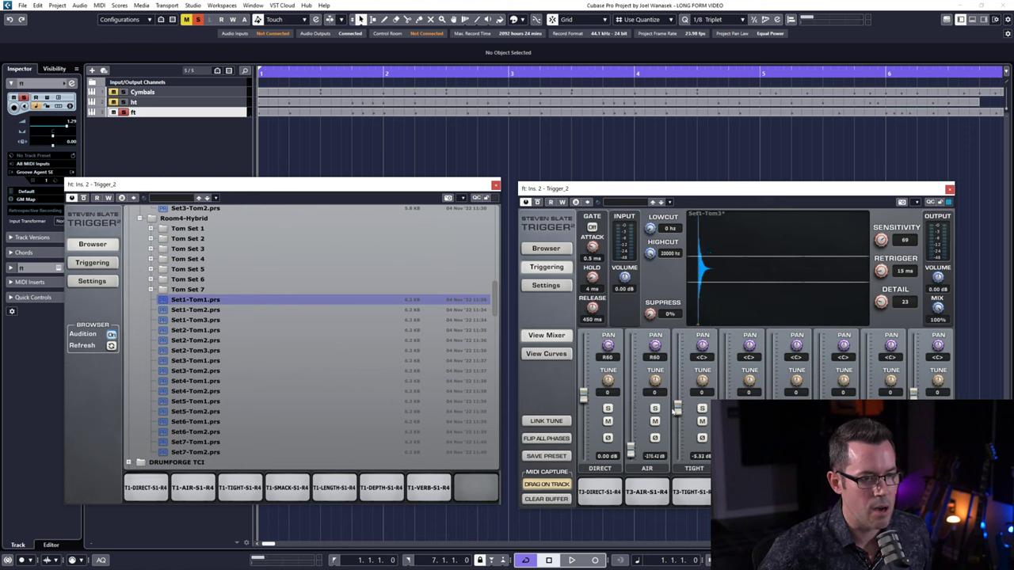
{"action": "left_click_drag", "start_coordinate": [677, 408], "coordinate": [679, 430]}
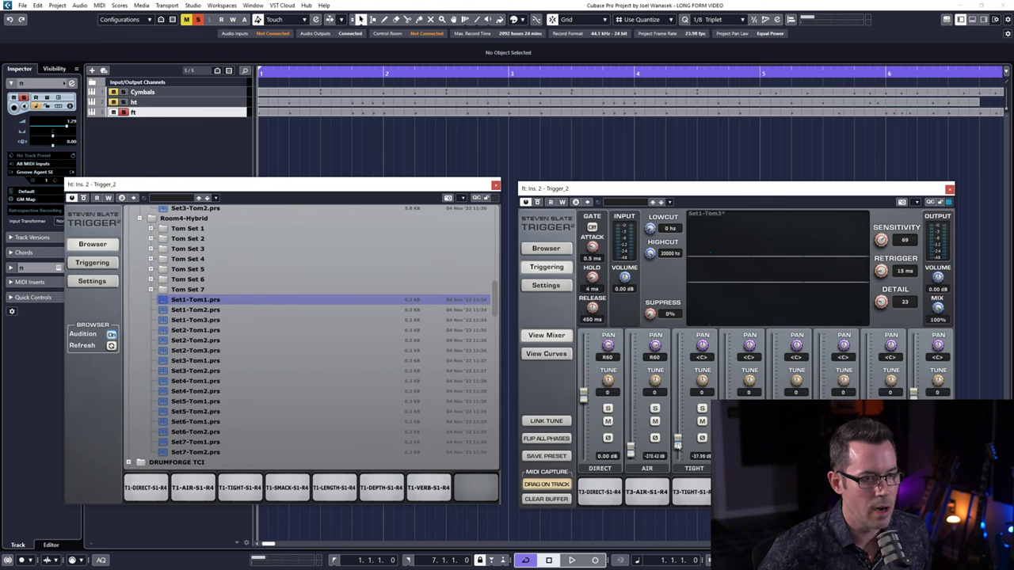
{"action": "key", "text": "space"}
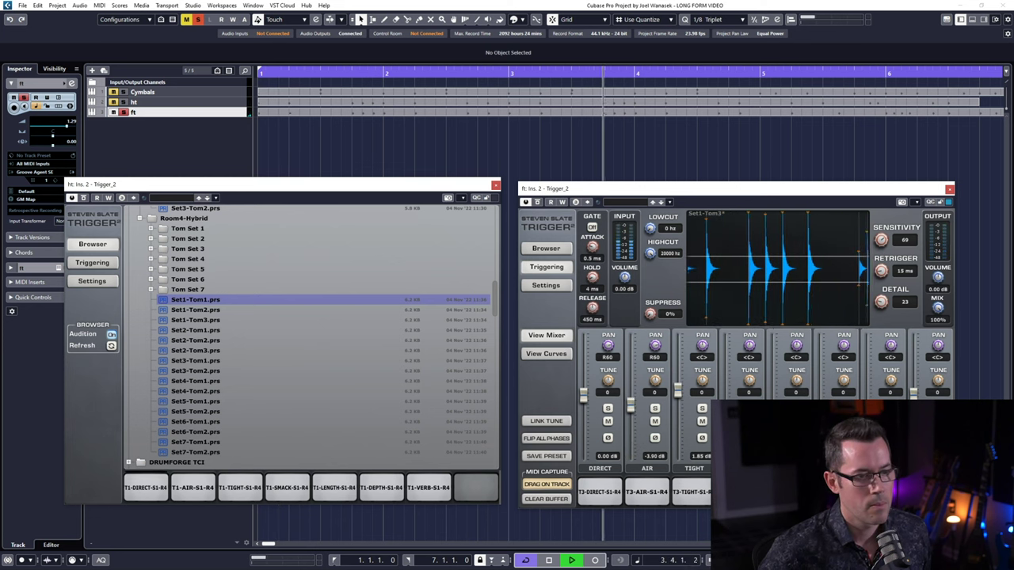
{"action": "key", "text": "space"}
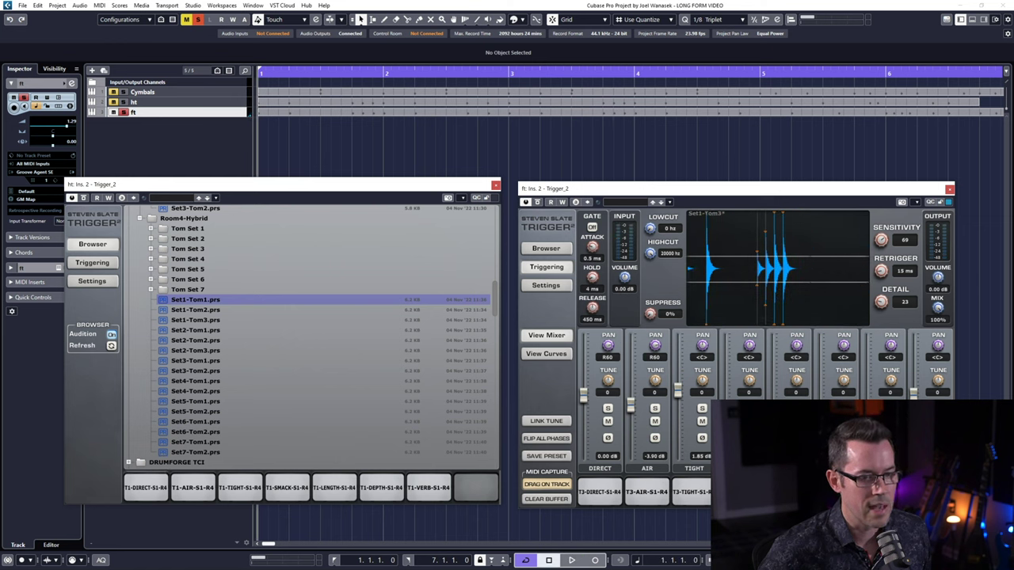
{"action": "key", "text": "space"}
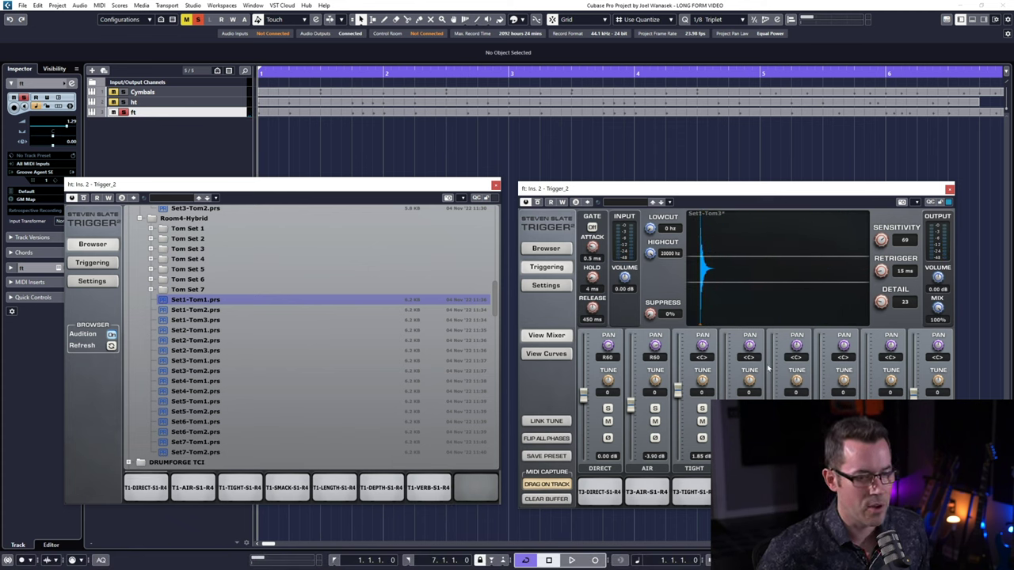
- Load Room4-Hybrid Set2-Tom3 on ft and Set2-Tom1 on ht, unsolo the ft track, and audition the set with the cymbals
{"action": "left_click", "coordinate": [546, 248]}
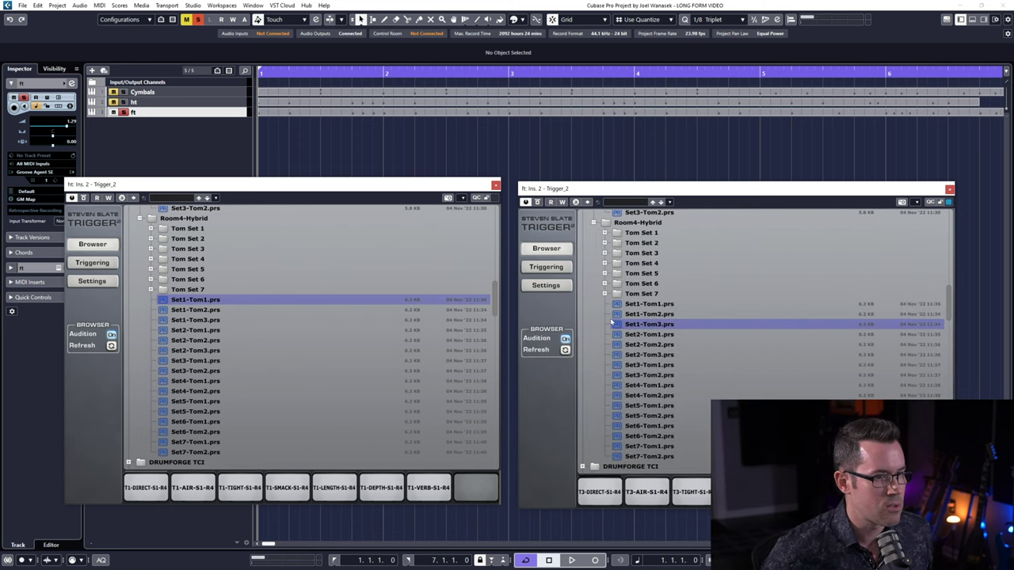
{"action": "left_click", "coordinate": [665, 355]}
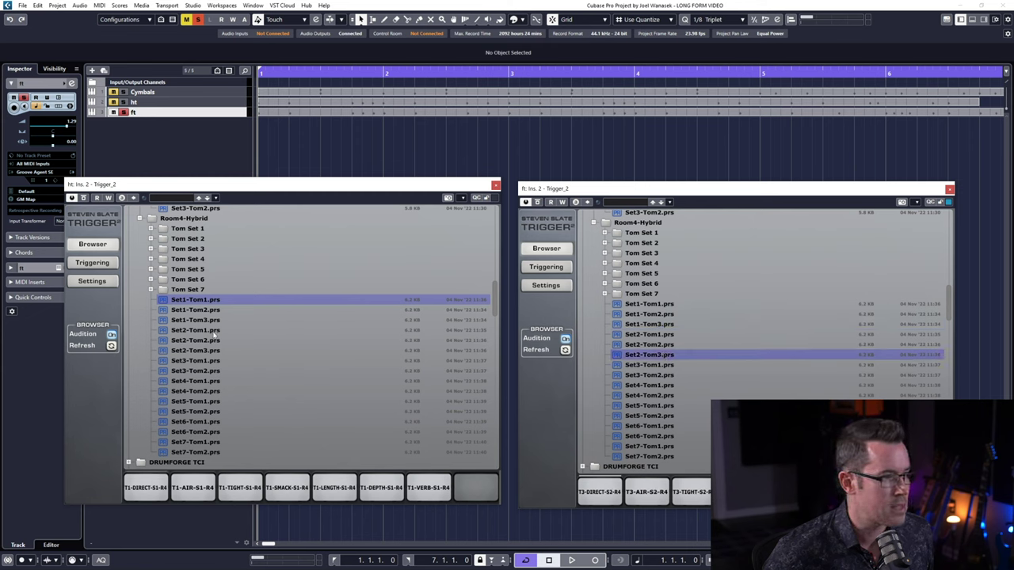
{"action": "left_click", "coordinate": [213, 331]}
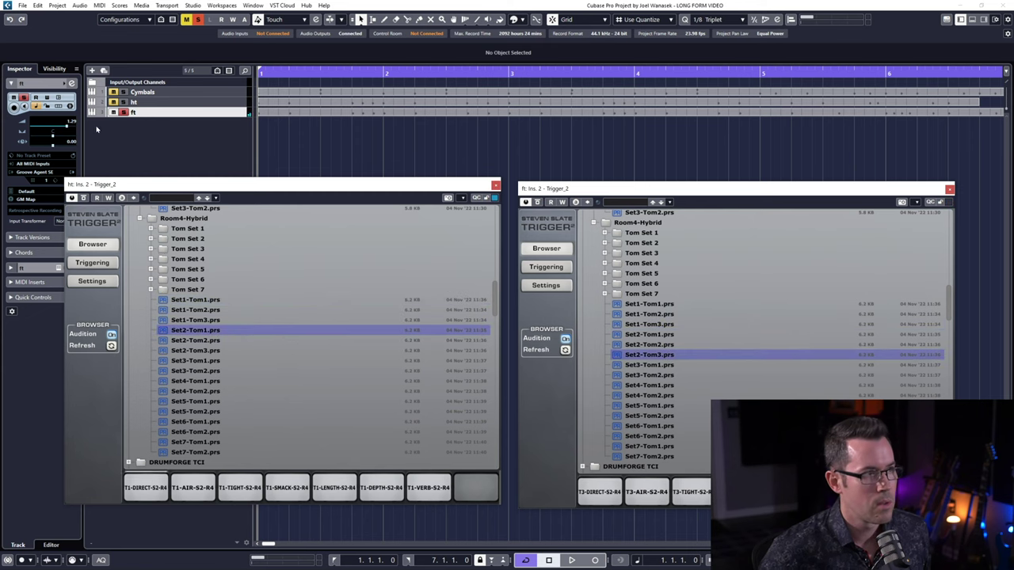
{"action": "left_click", "coordinate": [123, 112]}
{"action": "key", "text": "space"}
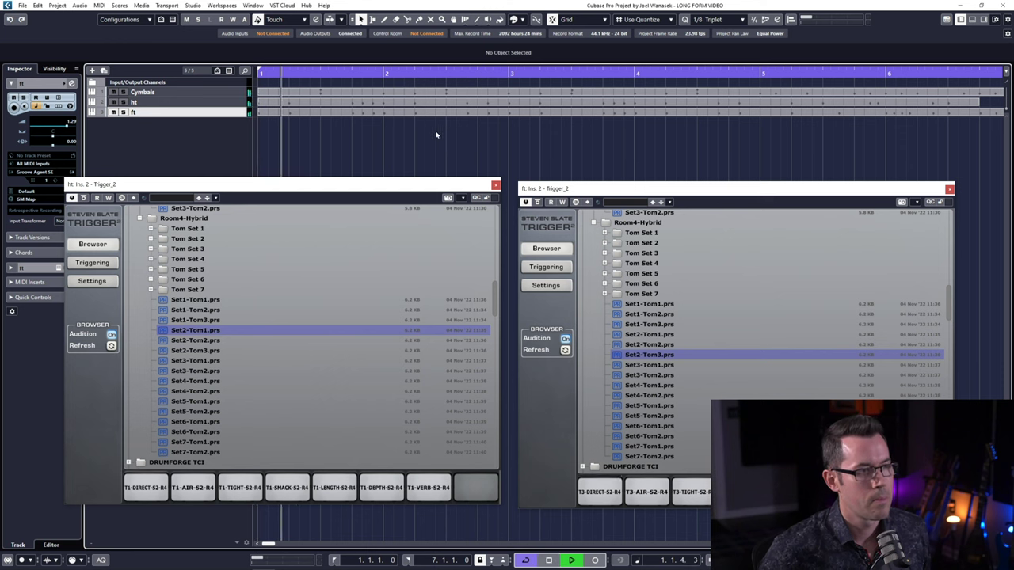
{"action": "key", "text": "space"}
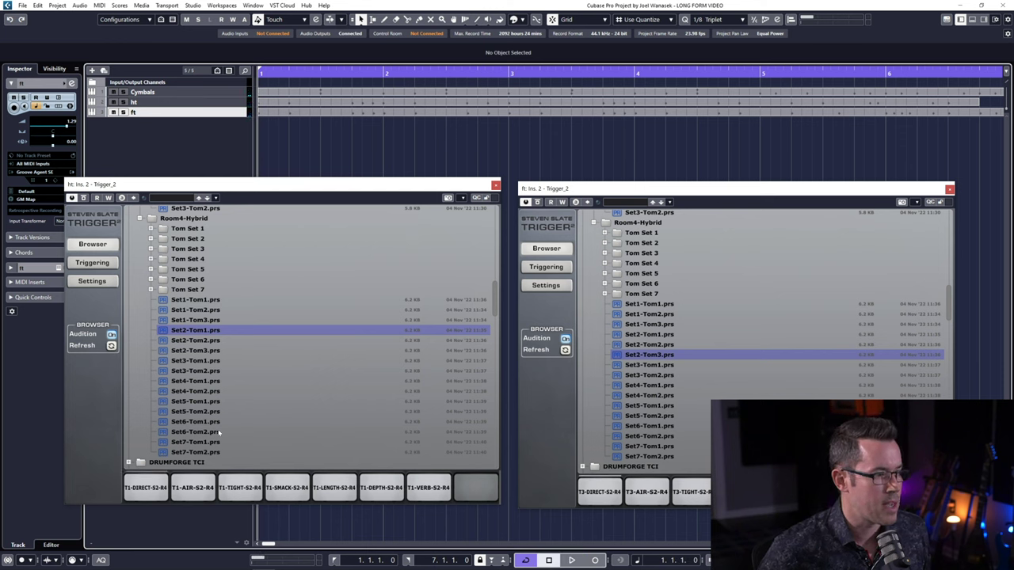
- Load Room4-Hybrid Set3-Tom1 on ht and Set3-Tom2 on ft, and audition the set
{"action": "left_click", "coordinate": [196, 360]}
{"action": "key", "text": "space"}
{"action": "left_click", "coordinate": [722, 374]}
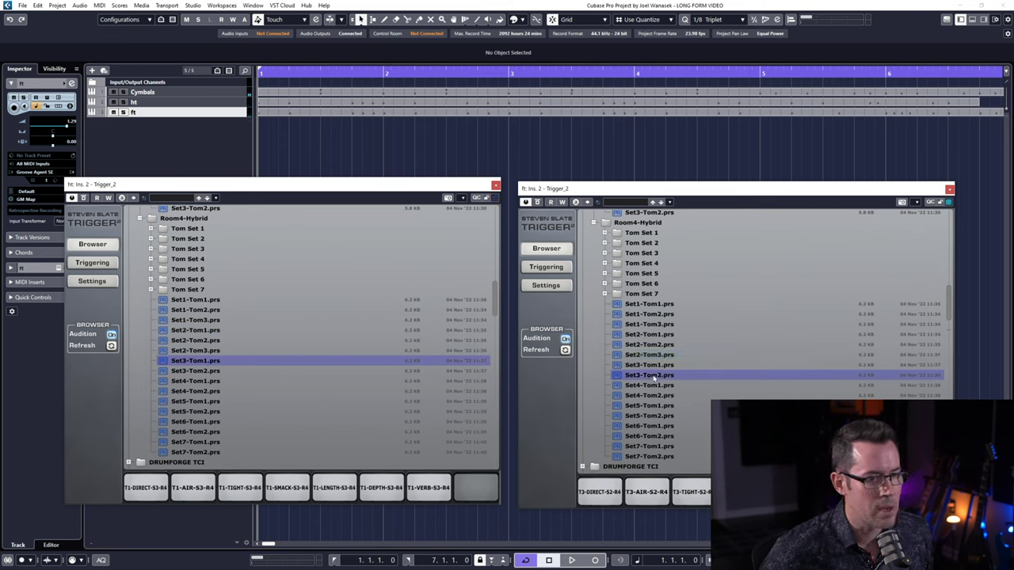
{"action": "key", "text": "space"}
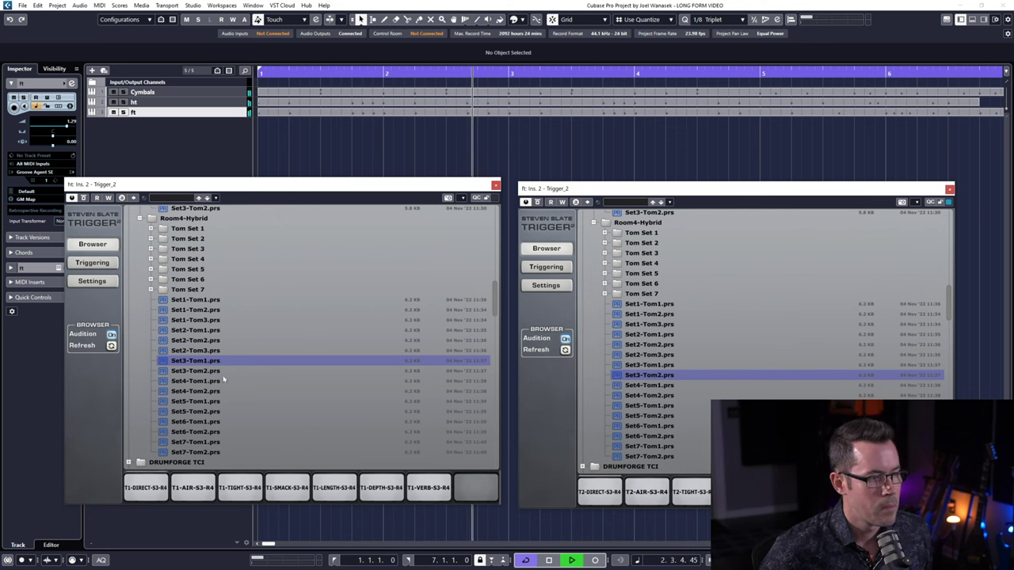
{"action": "key", "text": "space"}
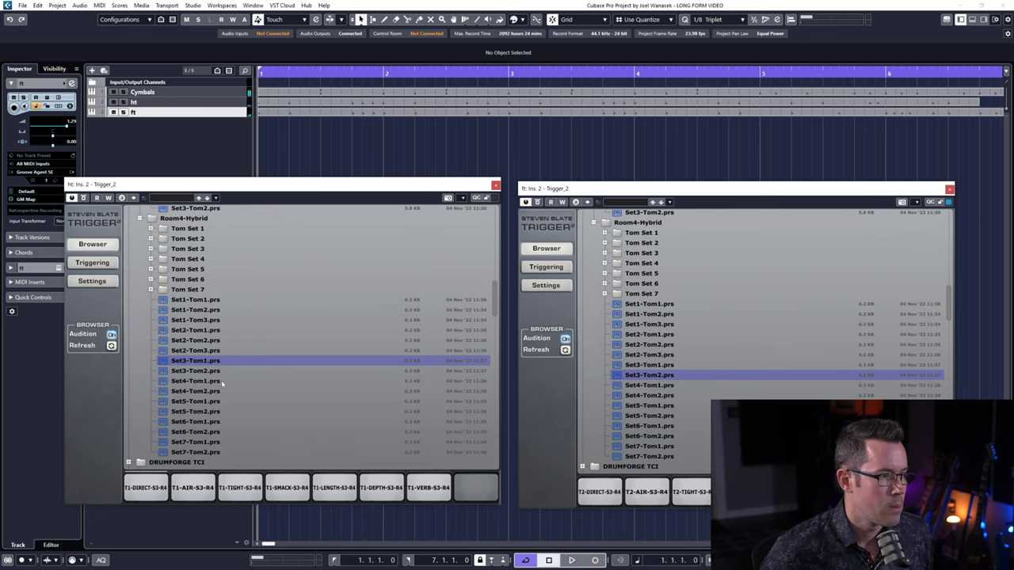
- Load Room4-Hybrid Set4-Tom1 on ht and Set4-Tom2 on ft, and audition the set
{"action": "left_click", "coordinate": [221, 381]}
{"action": "left_click", "coordinate": [671, 396]}
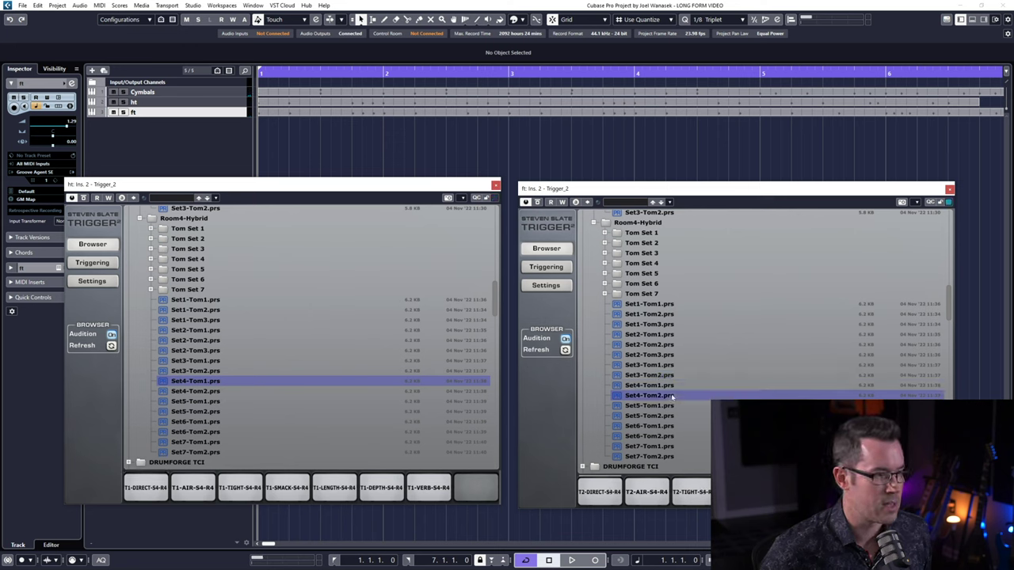
{"action": "key", "text": "space"}
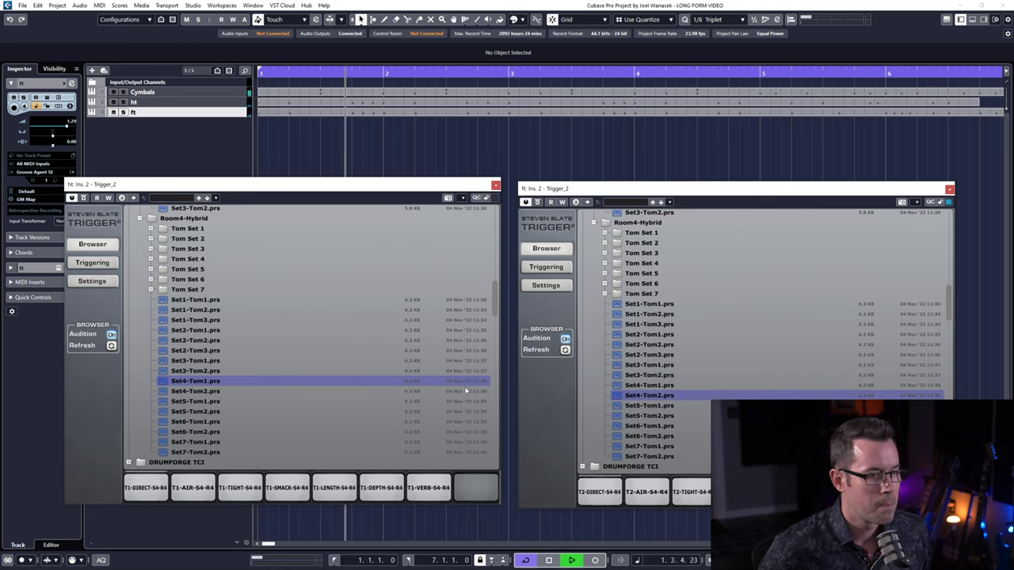
{"action": "left_click", "coordinate": [216, 392]}
{"action": "key", "text": "space"}
- Load Room4-Hybrid Set5-Tom1 on ht and Set5-Tom2 on ft, and audition the set with the cymbals
{"action": "left_click", "coordinate": [207, 402]}
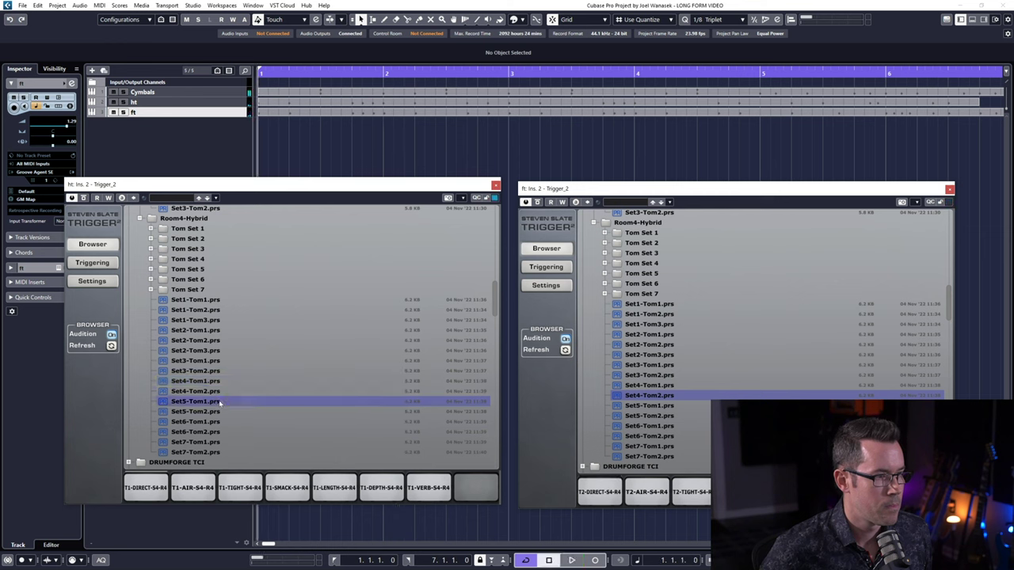
{"action": "left_click", "coordinate": [669, 405]}
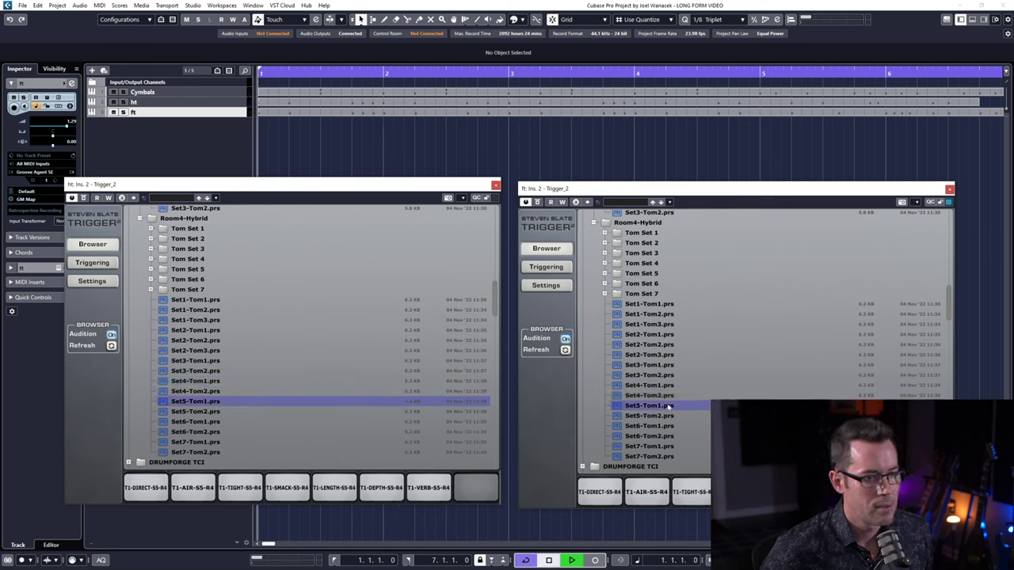
{"action": "key", "text": "space"}
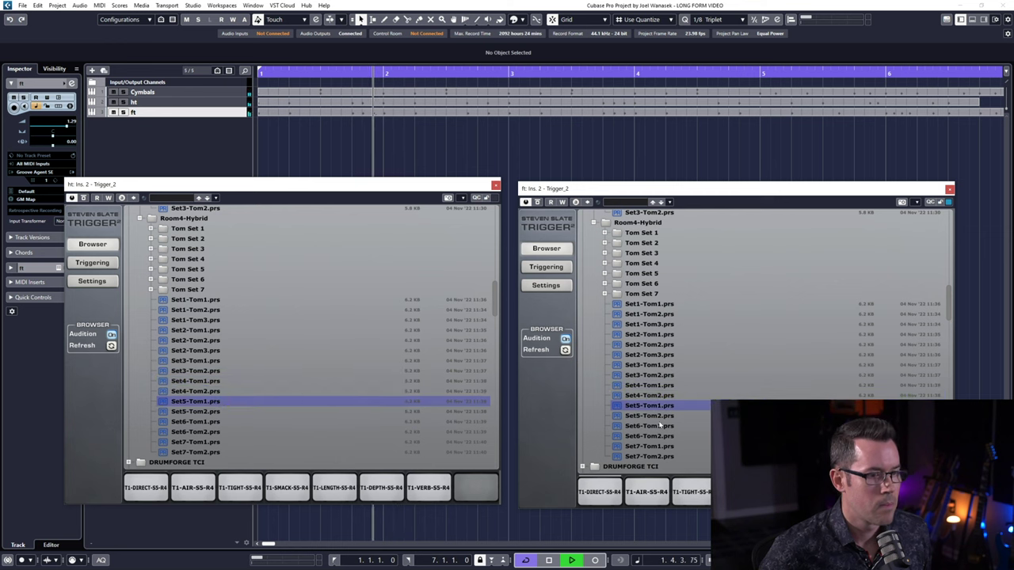
{"action": "key", "text": "space"}
{"action": "left_click", "coordinate": [663, 415]}
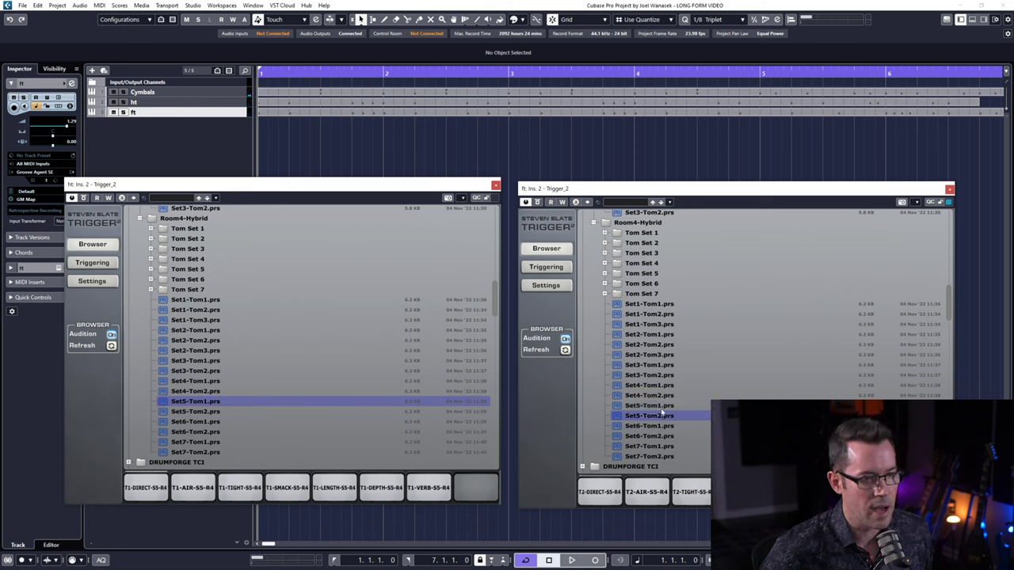
{"action": "key", "text": "space"}
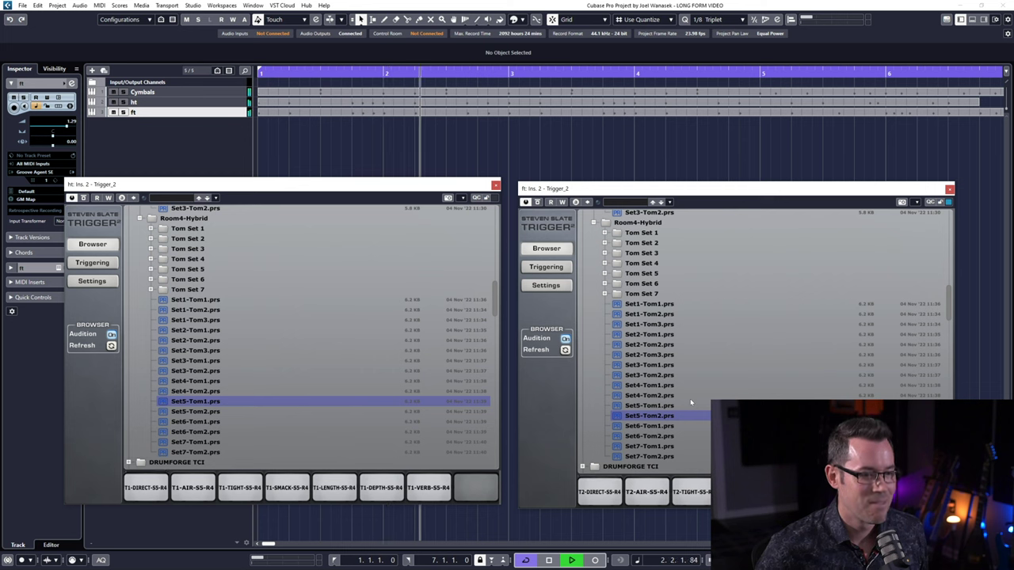
{"action": "key", "text": "space"}
- Load Room4-Hybrid Set6-Tom1 on ht and Set6-Tom2 on ft, and audition the set
{"action": "left_click", "coordinate": [223, 422]}
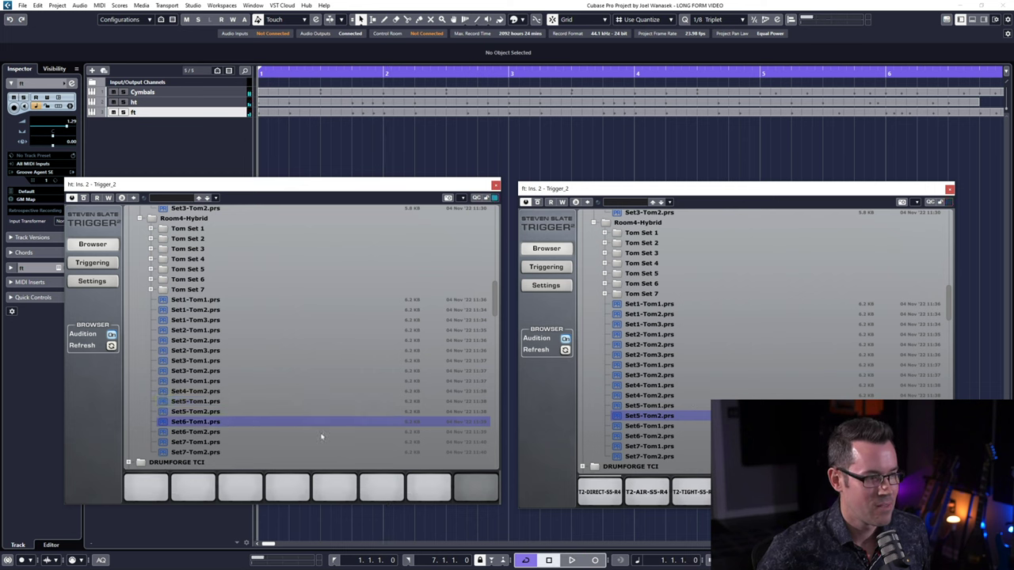
{"action": "left_click", "coordinate": [665, 437]}
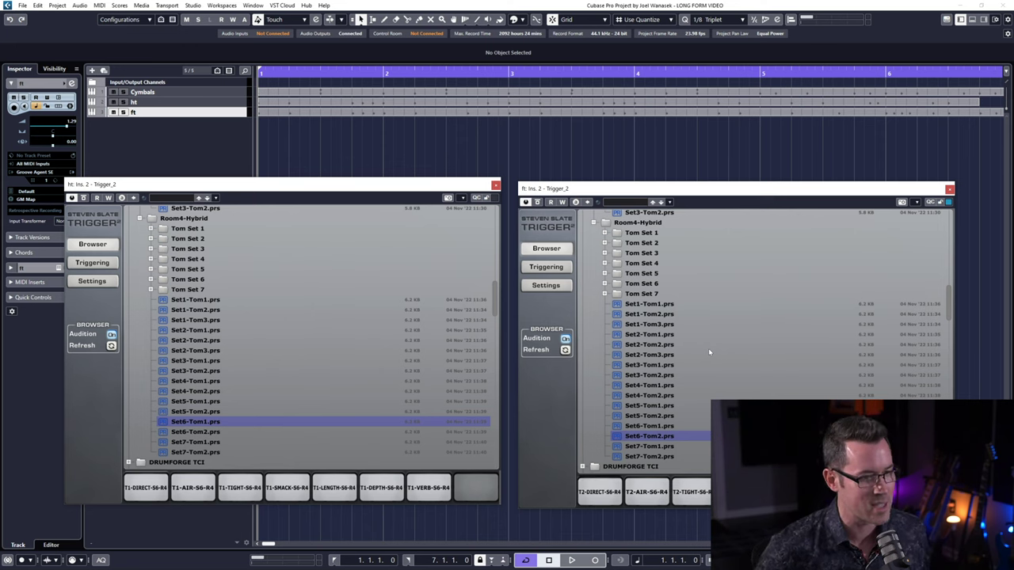
{"action": "key", "text": "space"}
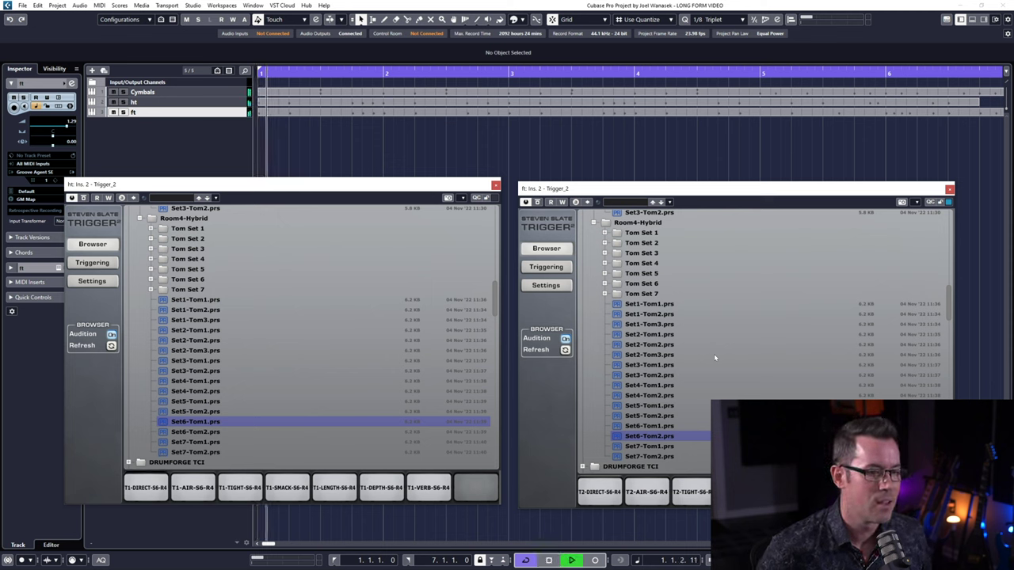
{"action": "key", "text": "space"}
- Load Room4-Hybrid Set7-Tom1 on ht and Set7-Tom2 on ft, and audition the set
{"action": "left_click", "coordinate": [190, 442]}
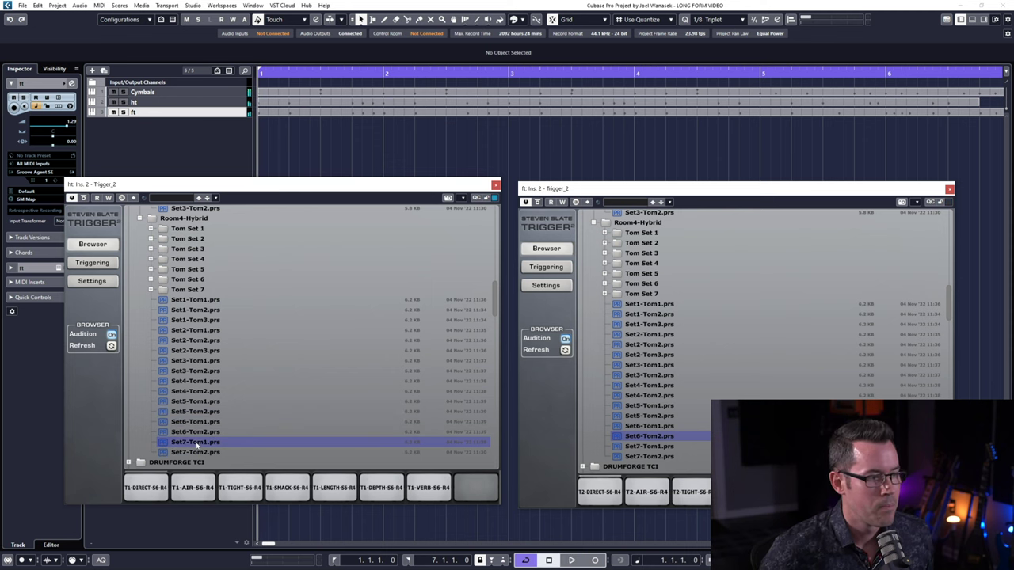
{"action": "left_click", "coordinate": [677, 457]}
{"action": "key", "text": "space"}
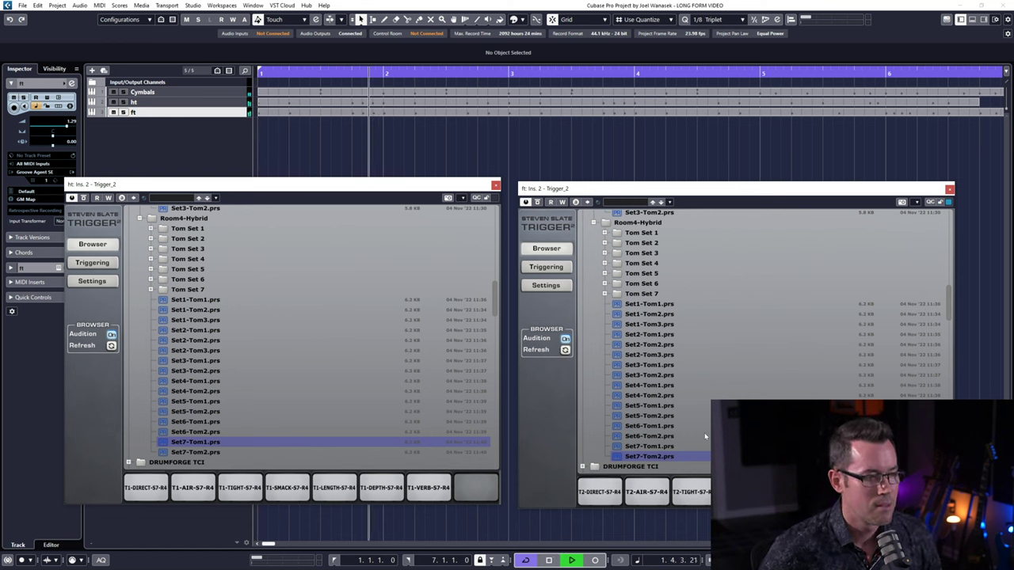
- Switch to Room4-Hybrid Set1-Tom3 on ft and Set1-Tom1 on ht while playback continues
{"action": "left_click", "coordinate": [665, 324]}
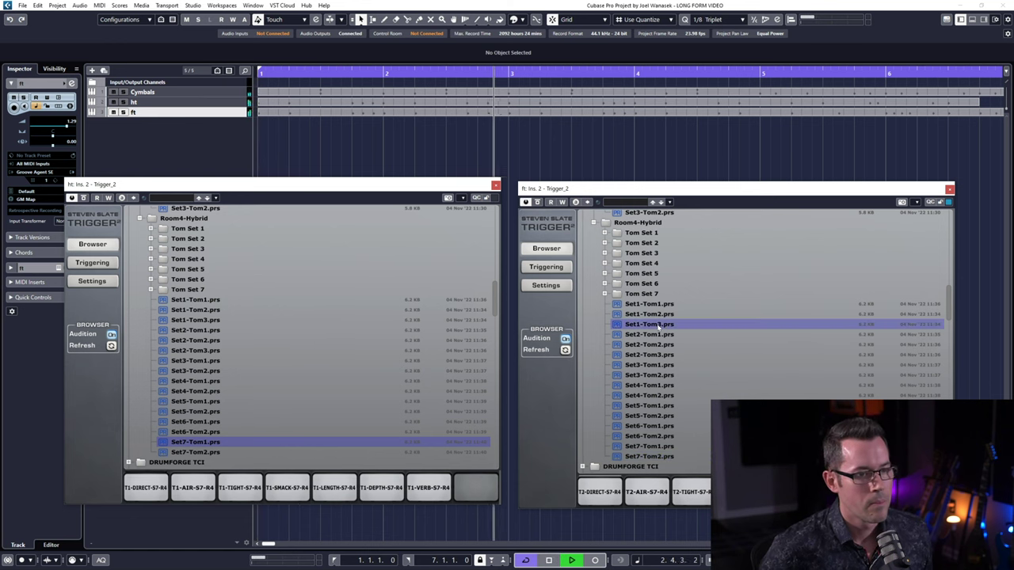
{"action": "left_click", "coordinate": [198, 300]}
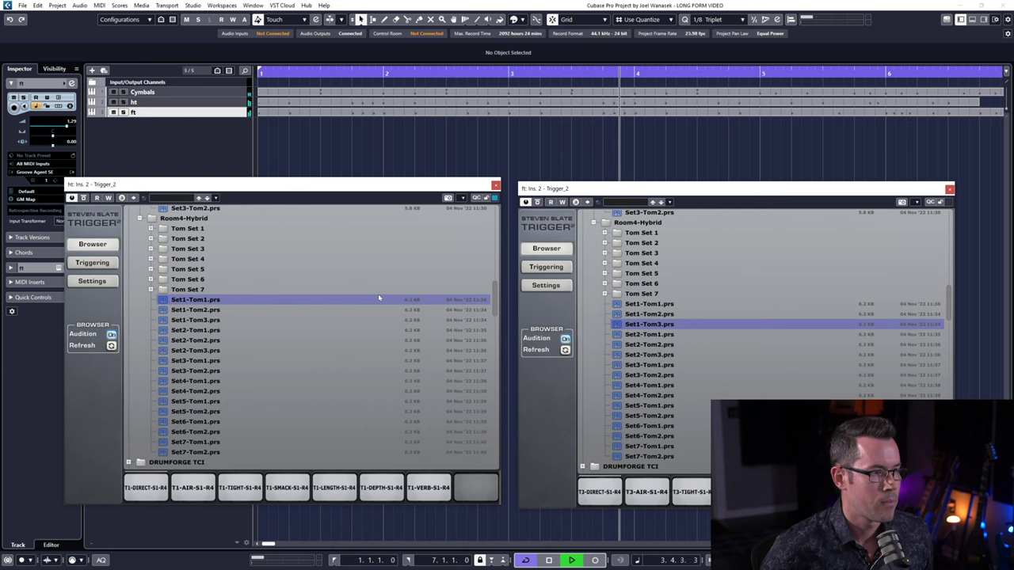